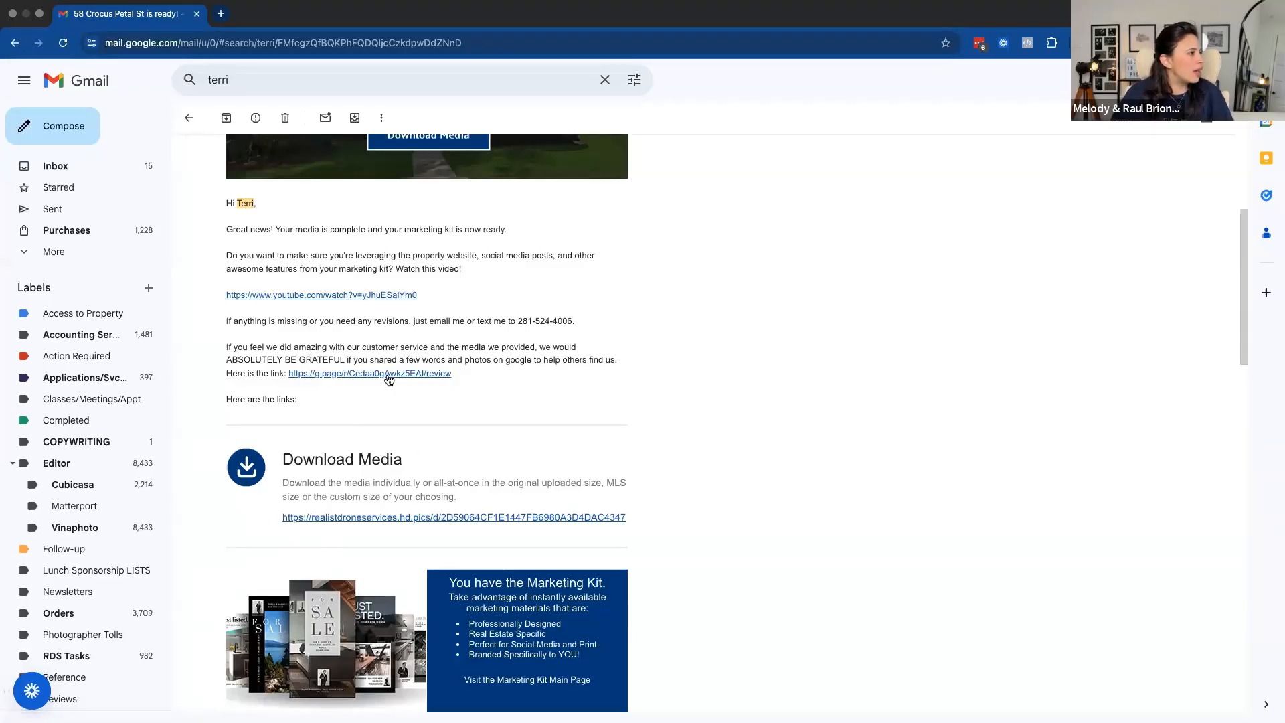
# Review the delivery email's media download, marketing kit, website links and property owner preview sections
pyautogui.scroll(-3, 423, 512)
pyautogui.scroll(-1, 420, 468)
pyautogui.scroll(-2, 420, 461)
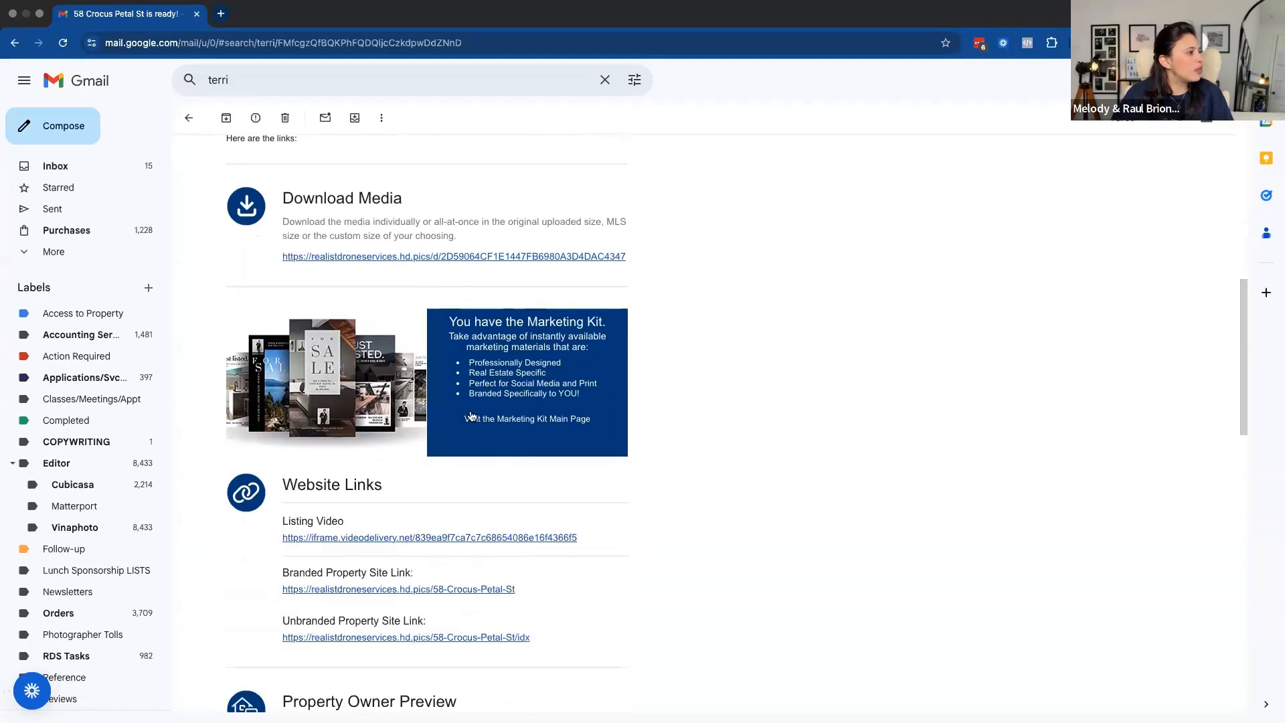
pyautogui.scroll(-5, 299, 334)
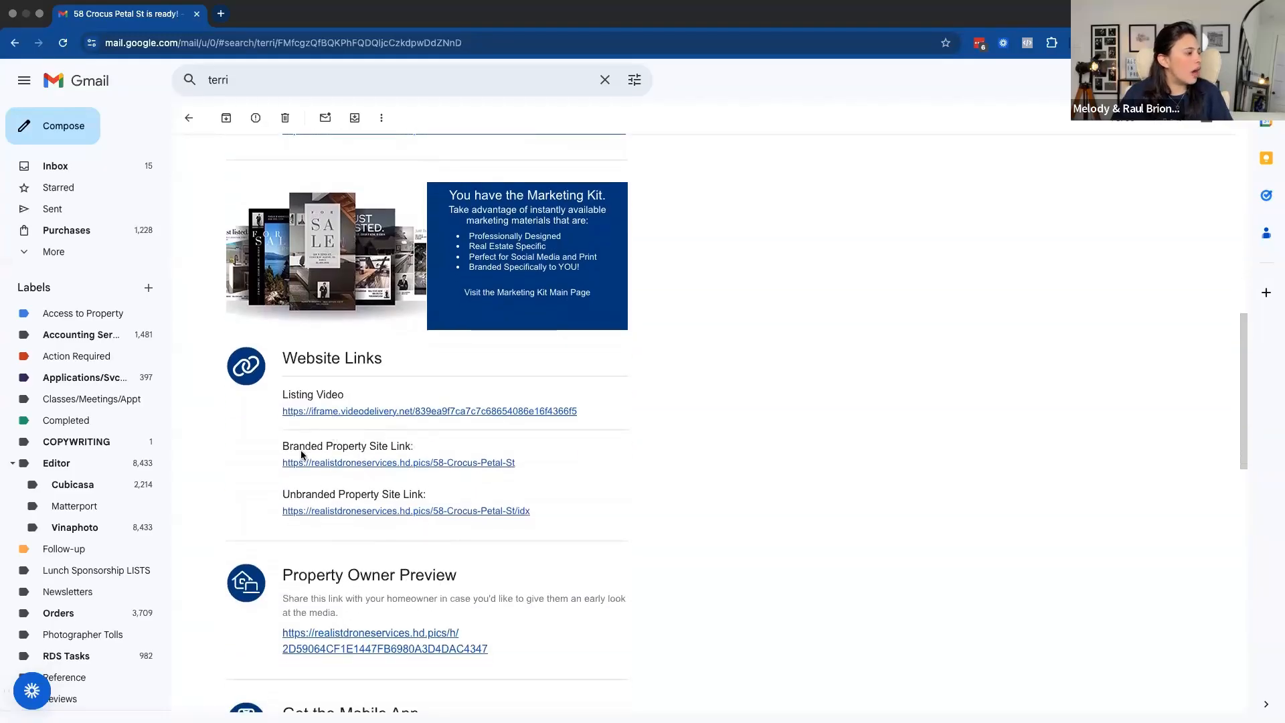
pyautogui.scroll(-1, 479, 329)
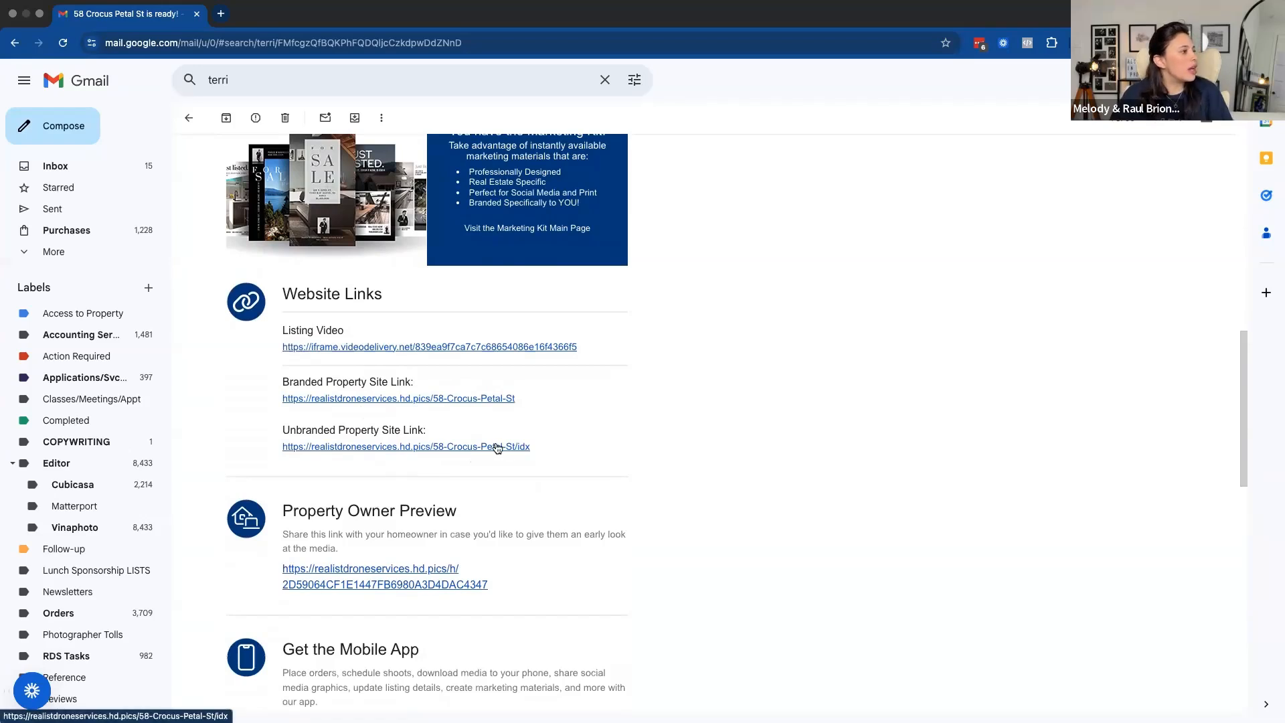
pyautogui.scroll(-2, 346, 492)
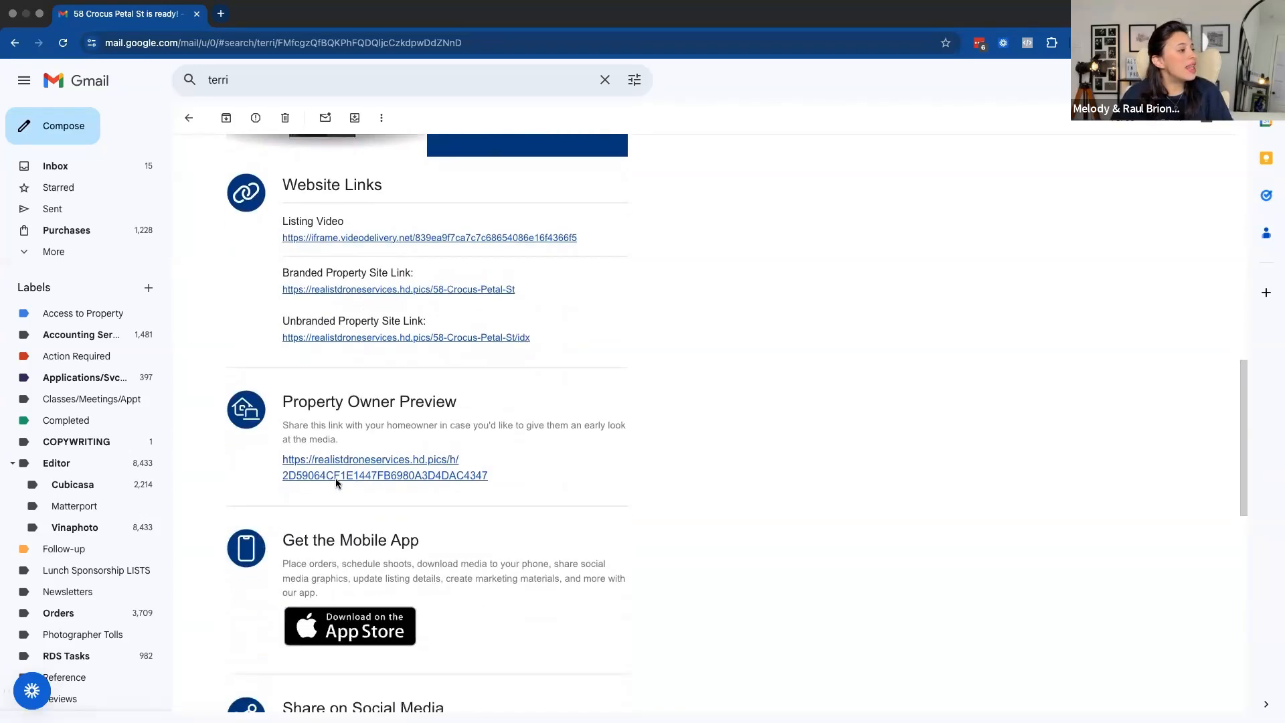
pyautogui.scroll(-1, 303, 462)
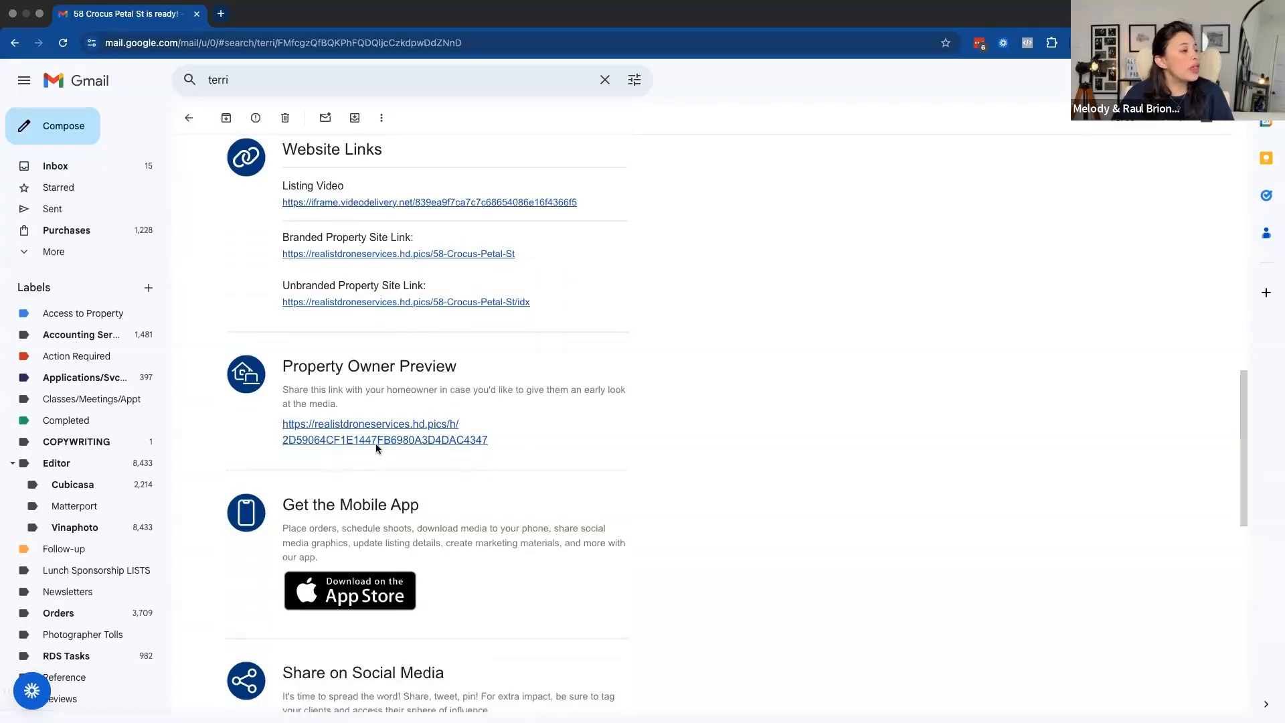
pyautogui.moveTo(273, 421)
pyautogui.mouseDown()
pyautogui.moveTo(542, 432)
pyautogui.moveTo(272, 433)
pyautogui.mouseUp()
pyautogui.click(500, 423)
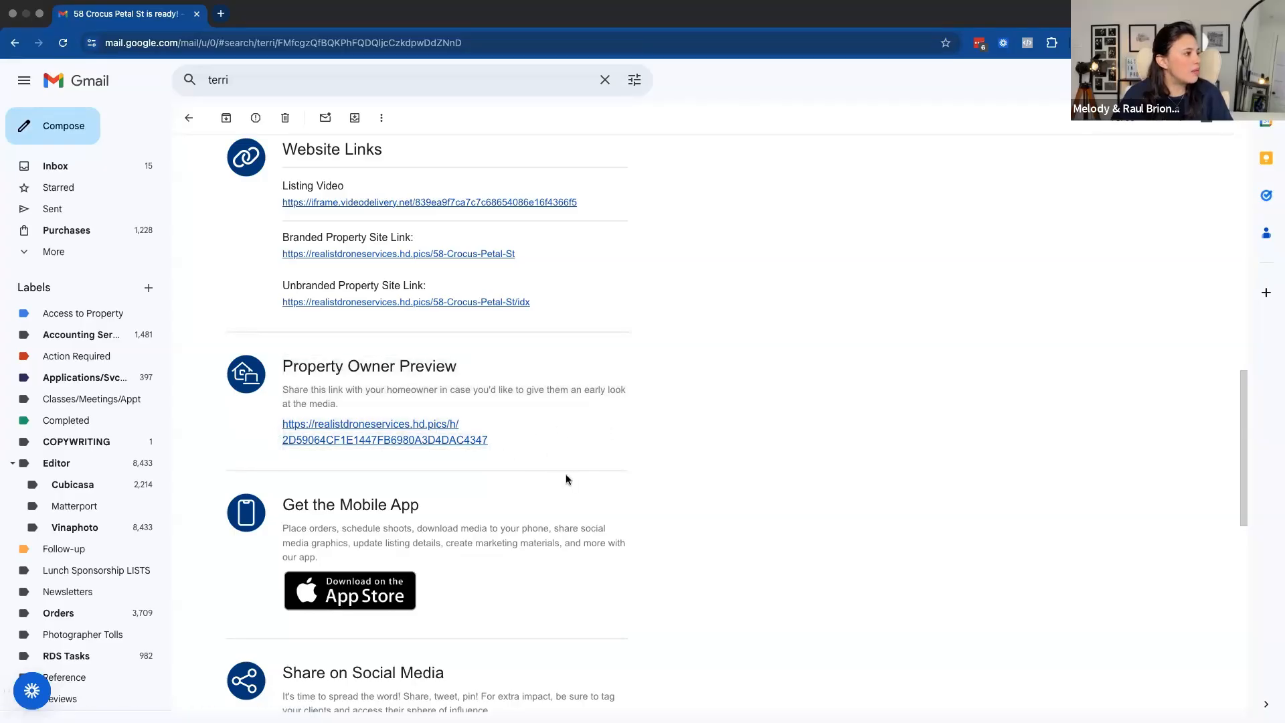
# Review the email's mobile app, social media sharing, referral code and account access sections
pyautogui.scroll(-3, 452, 438)
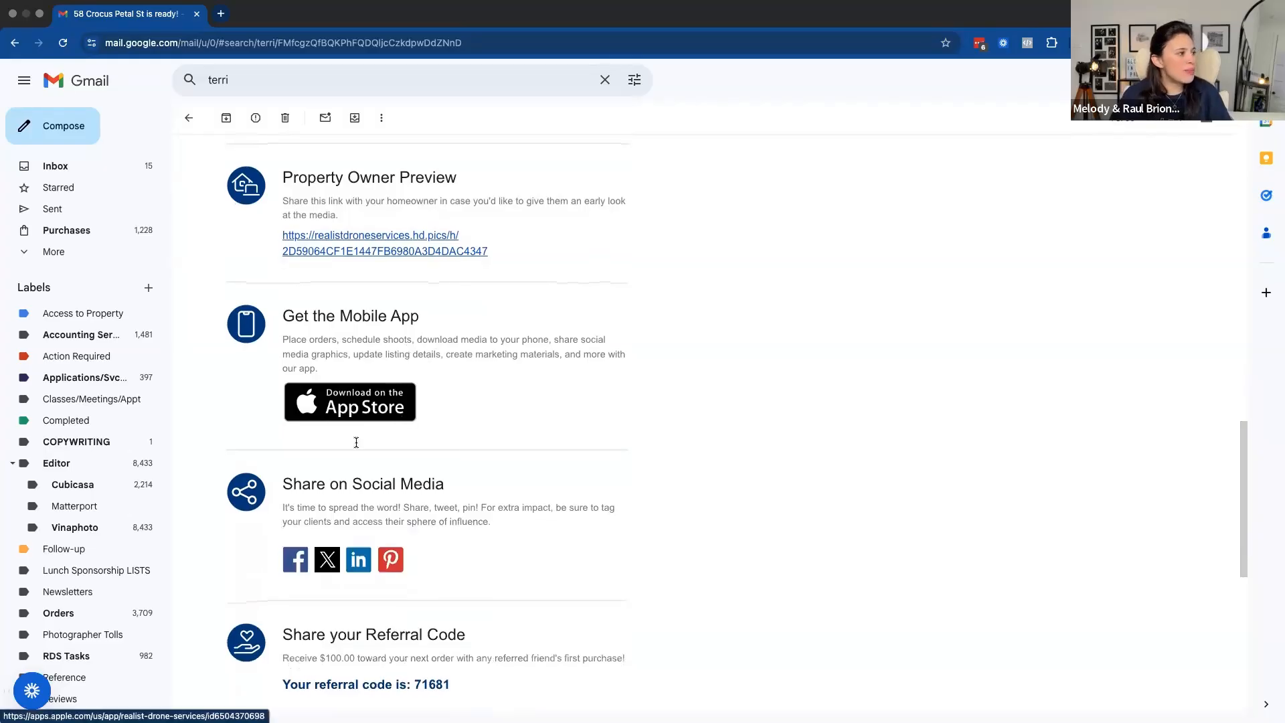
pyautogui.scroll(-1, 354, 541)
pyautogui.scroll(-5, 467, 537)
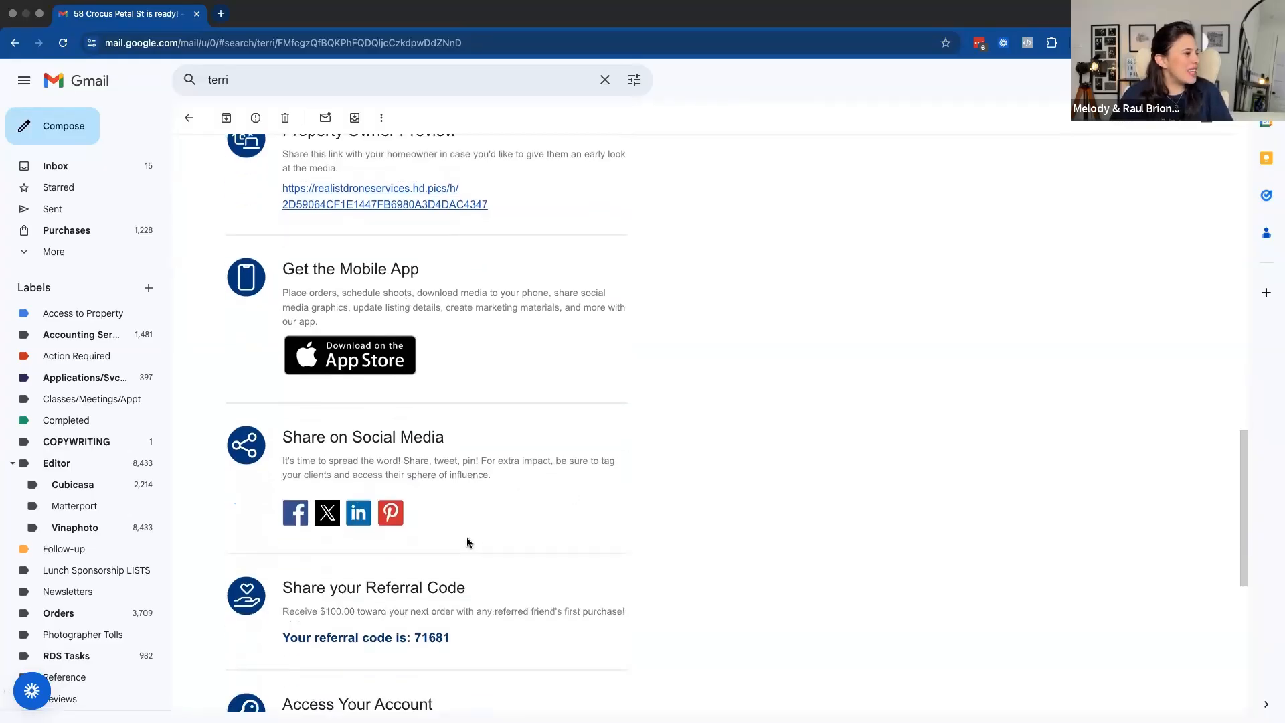
pyautogui.click(556, 380)
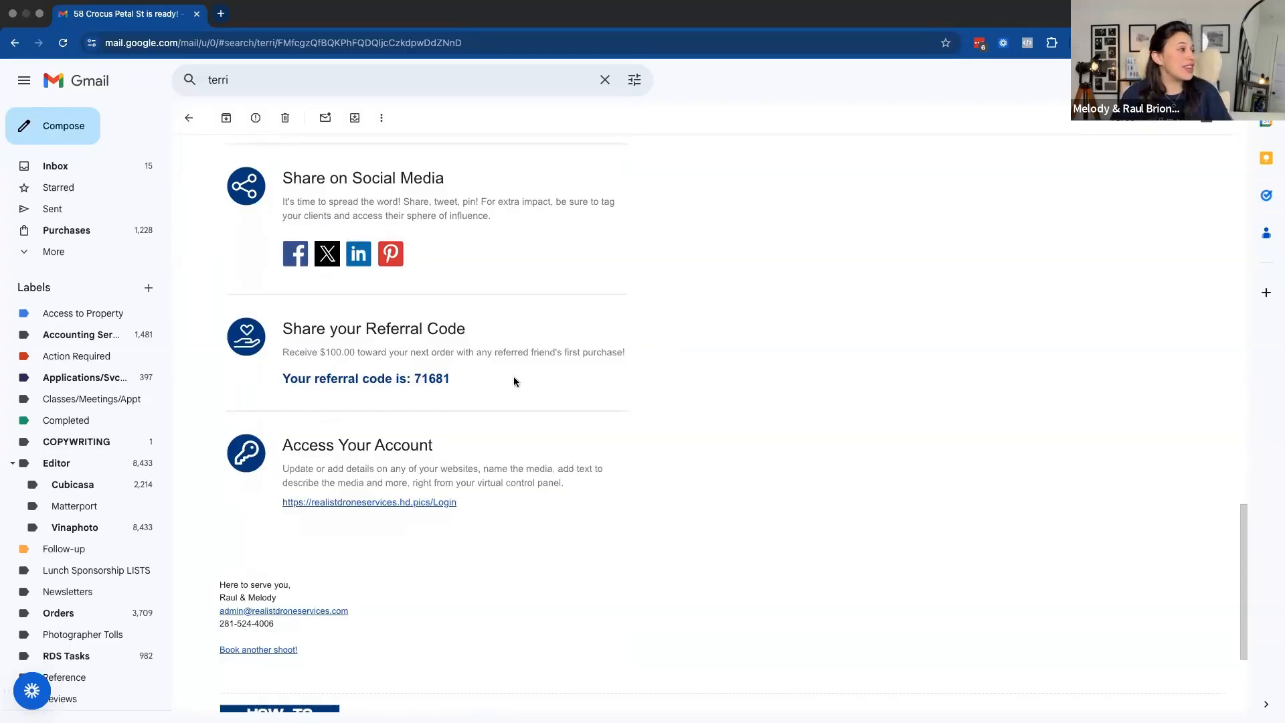
pyautogui.moveTo(320, 352); pyautogui.dragTo(365, 348)
pyautogui.click(612, 373)
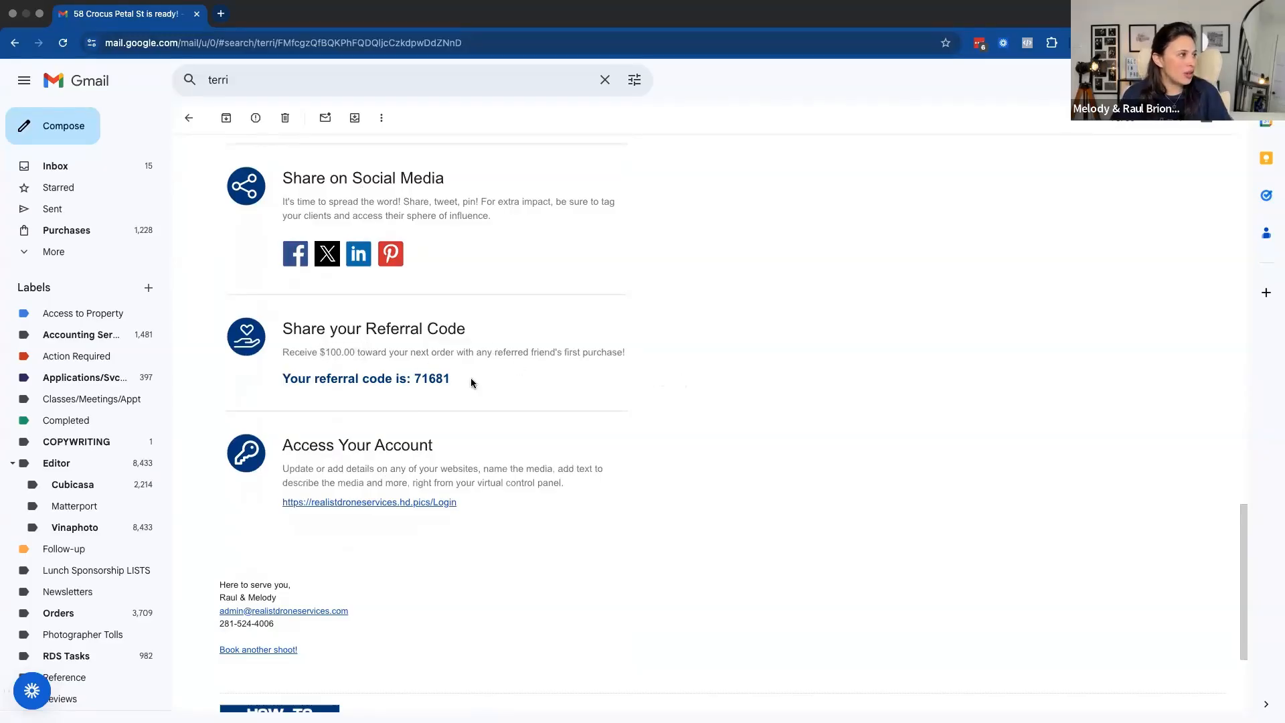
pyautogui.moveTo(410, 378); pyautogui.dragTo(506, 379)
pyautogui.click(477, 402)
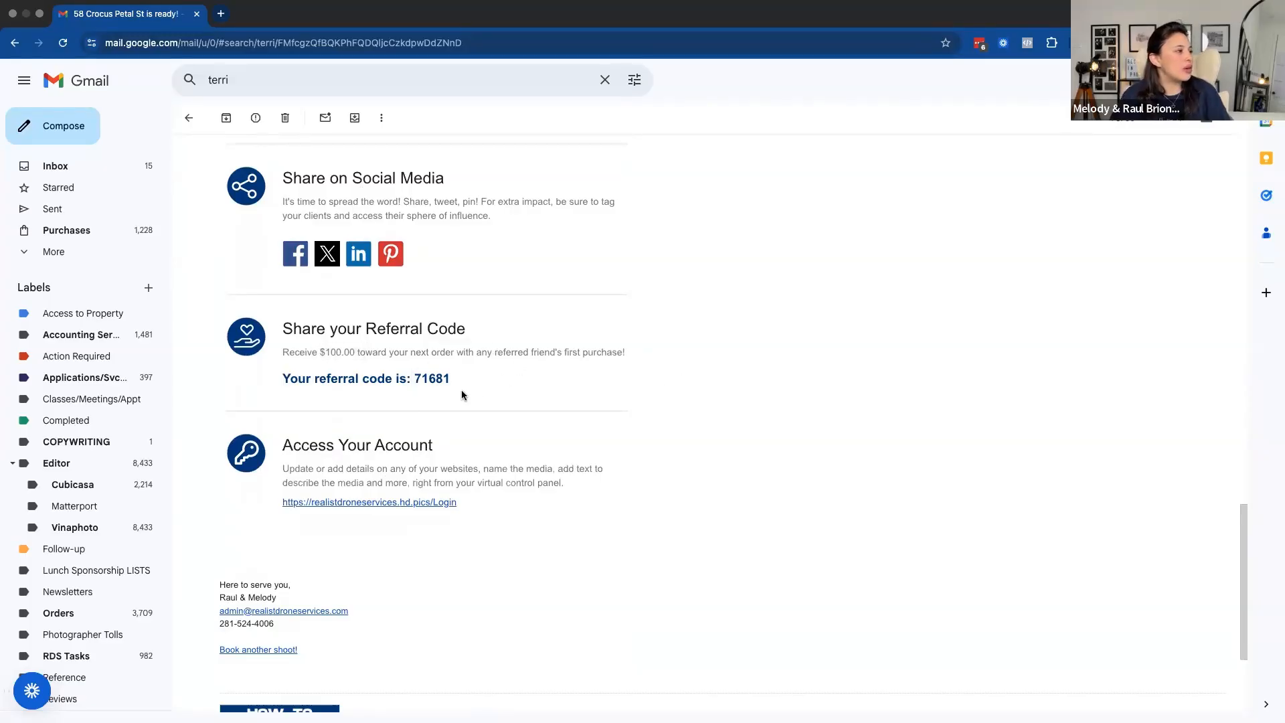
pyautogui.scroll(-1, 502, 383)
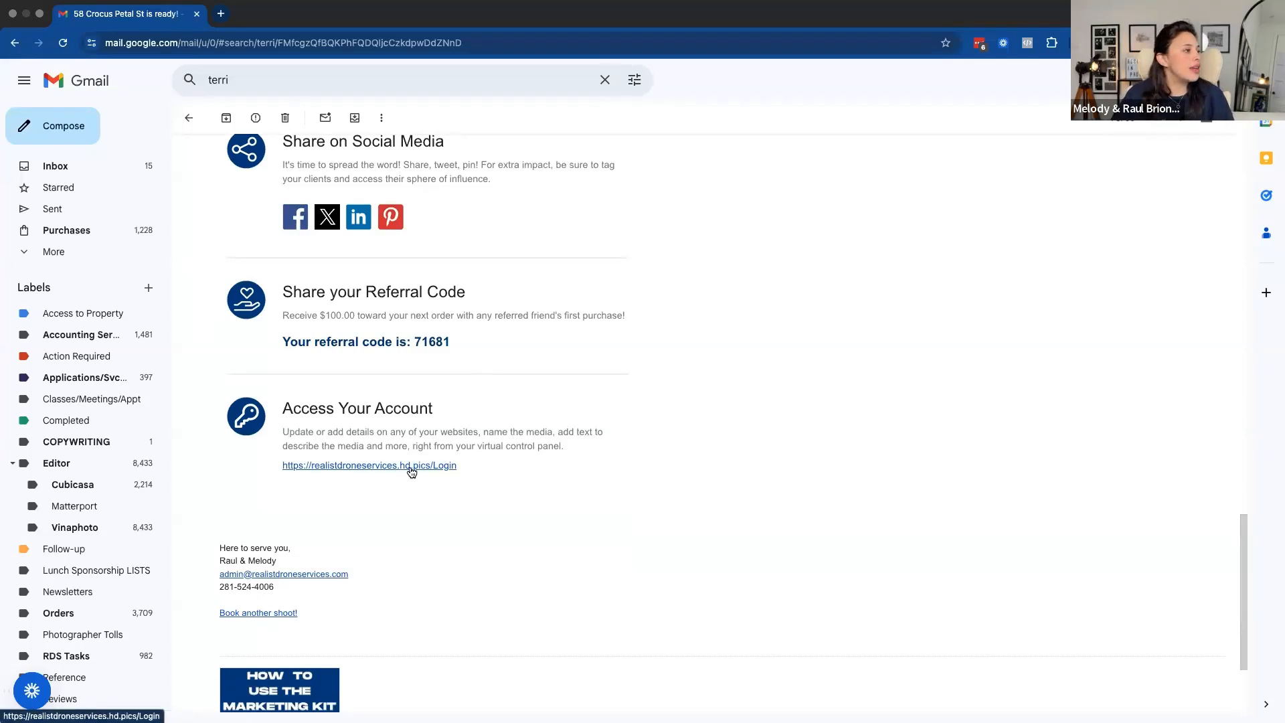
# Open the Download Media link from the email and accept the copyright license
pyautogui.scroll(10, 410, 421)
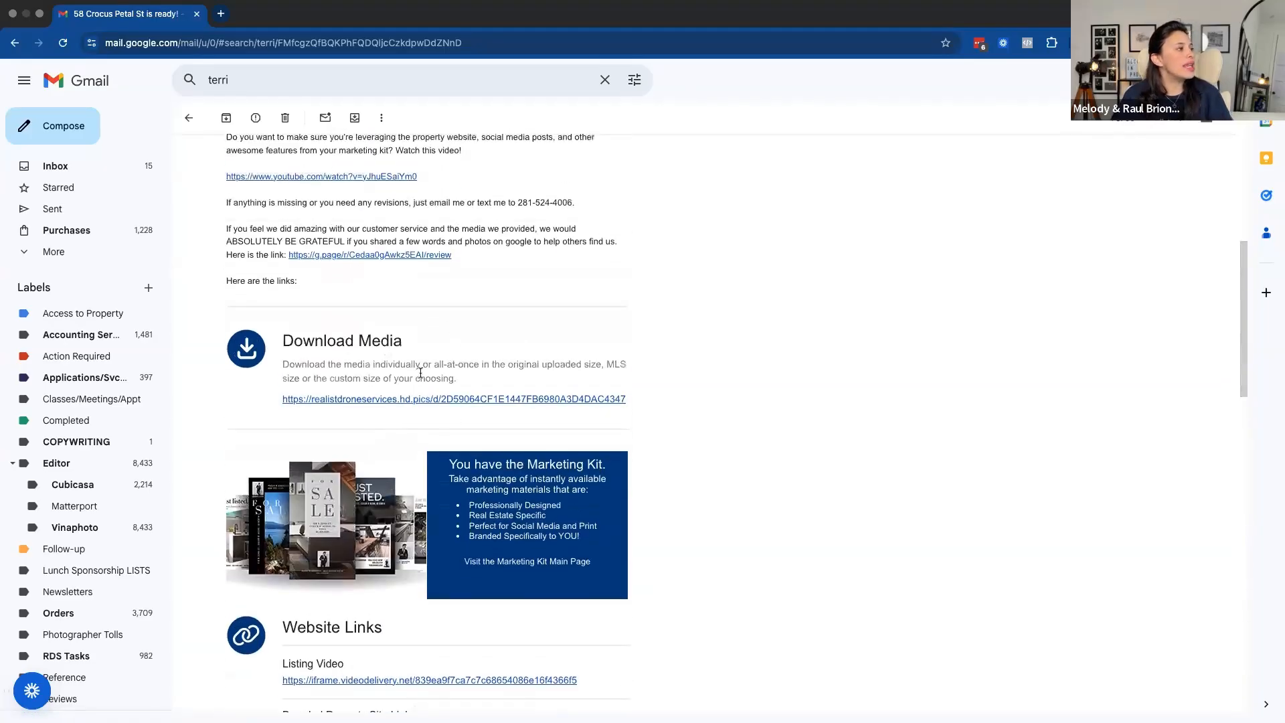
pyautogui.click(471, 399)
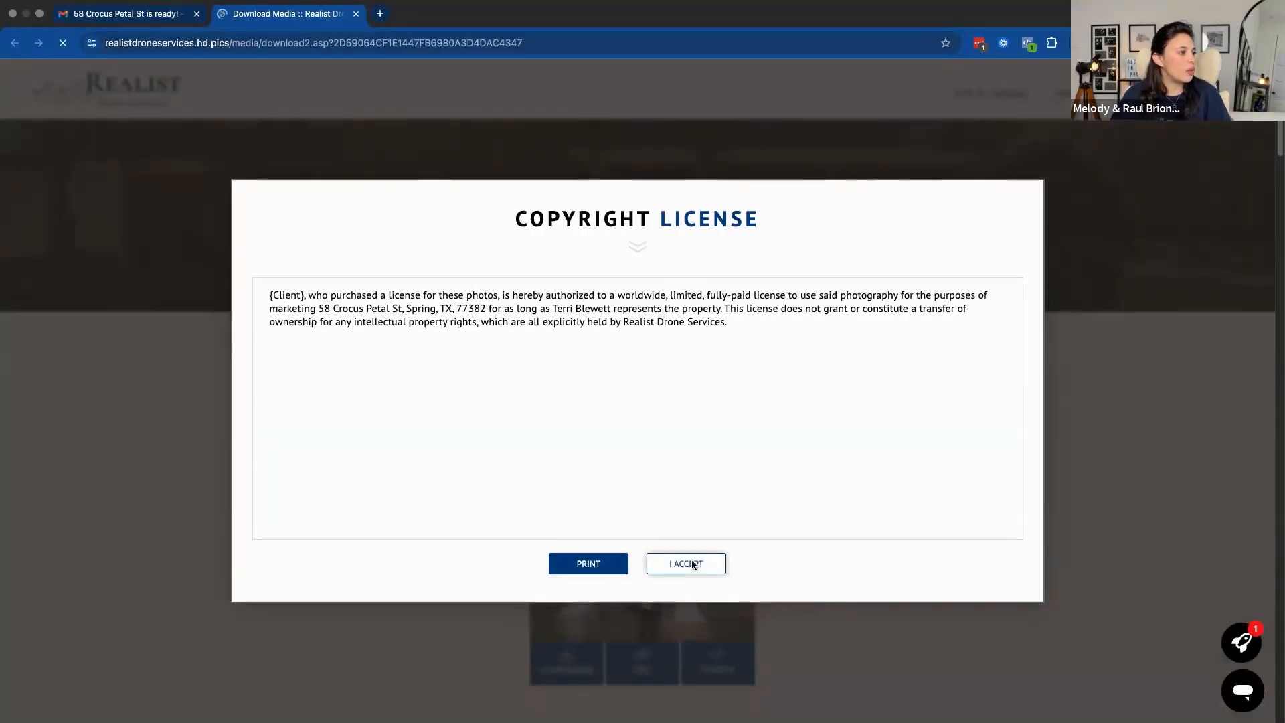
pyautogui.click(693, 563)
# Look through the Media Download Center, from the listing video through the photos and floorplans to the marketing kit
pyautogui.scroll(-2, 883, 403)
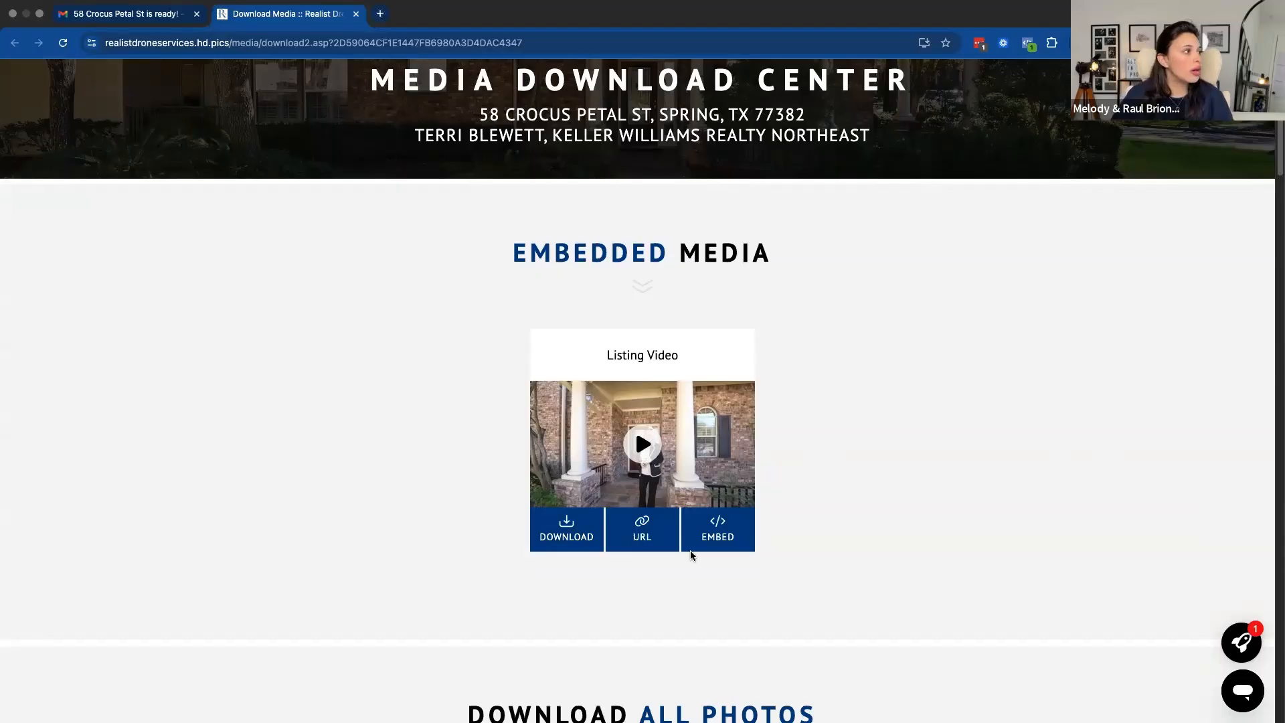
pyautogui.scroll(-7, 875, 448)
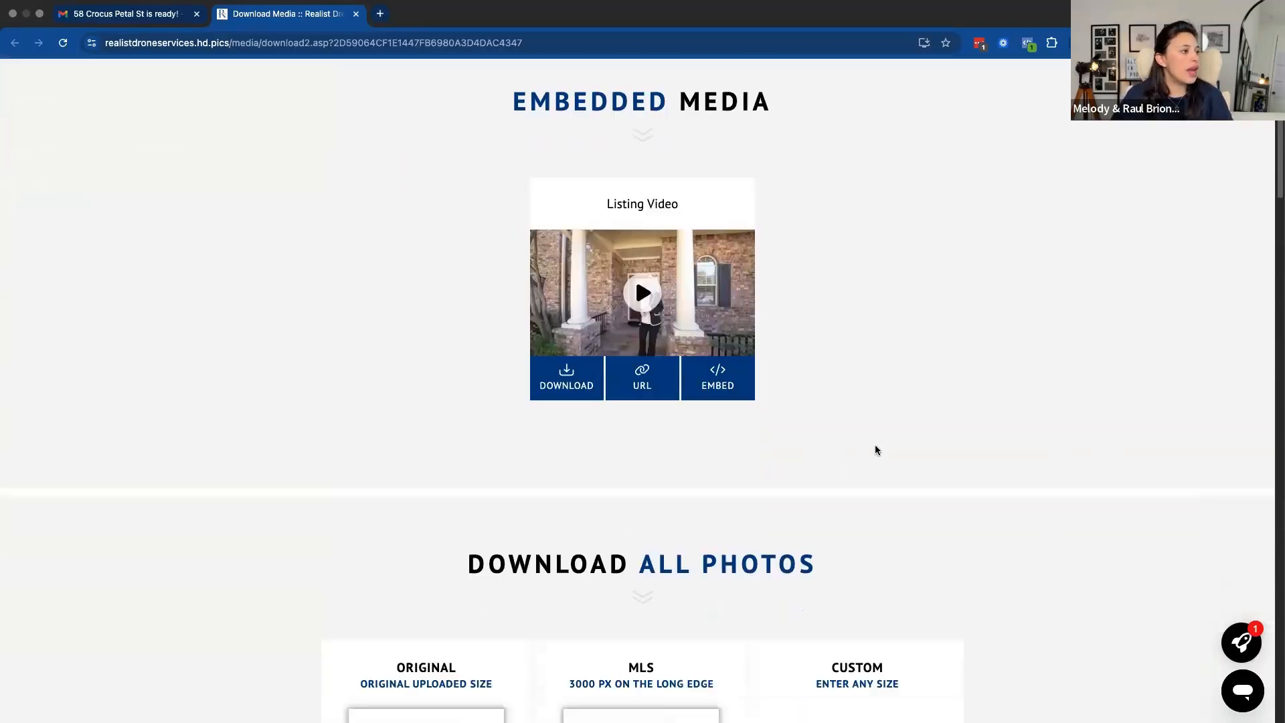
pyautogui.scroll(-6, 767, 342)
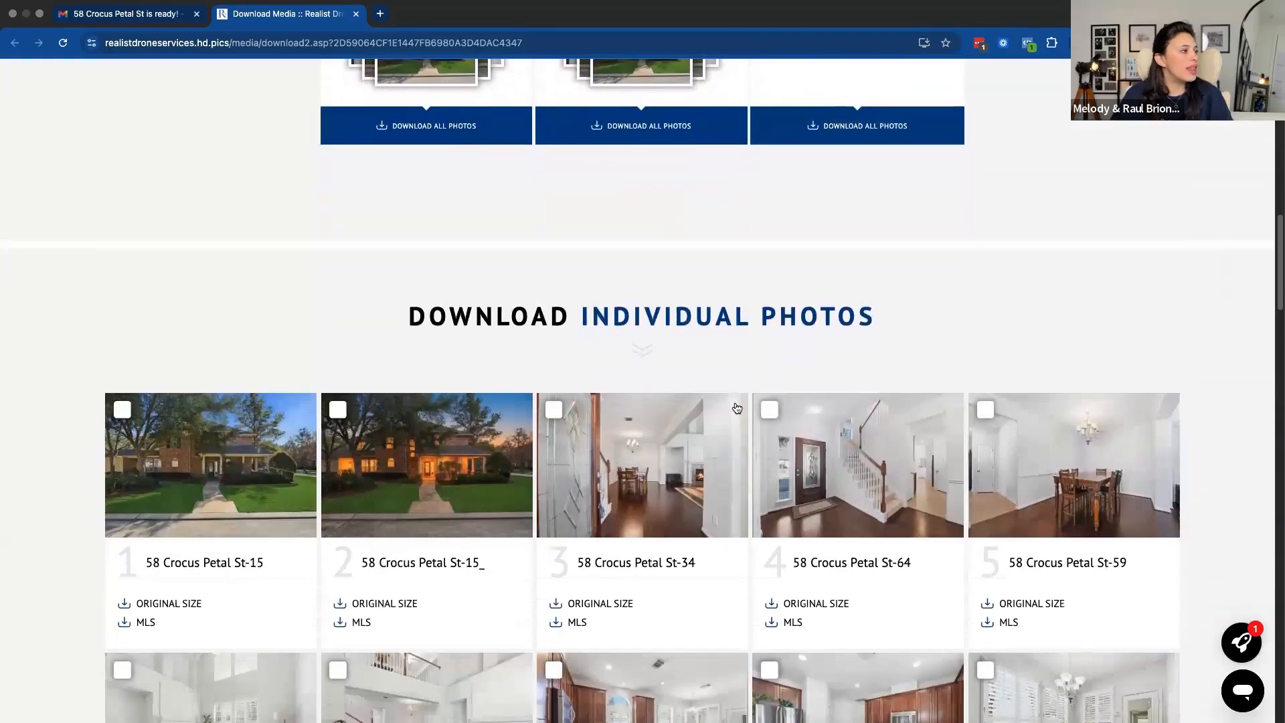
pyautogui.scroll(-10, 738, 415)
pyautogui.scroll(-16, 757, 401)
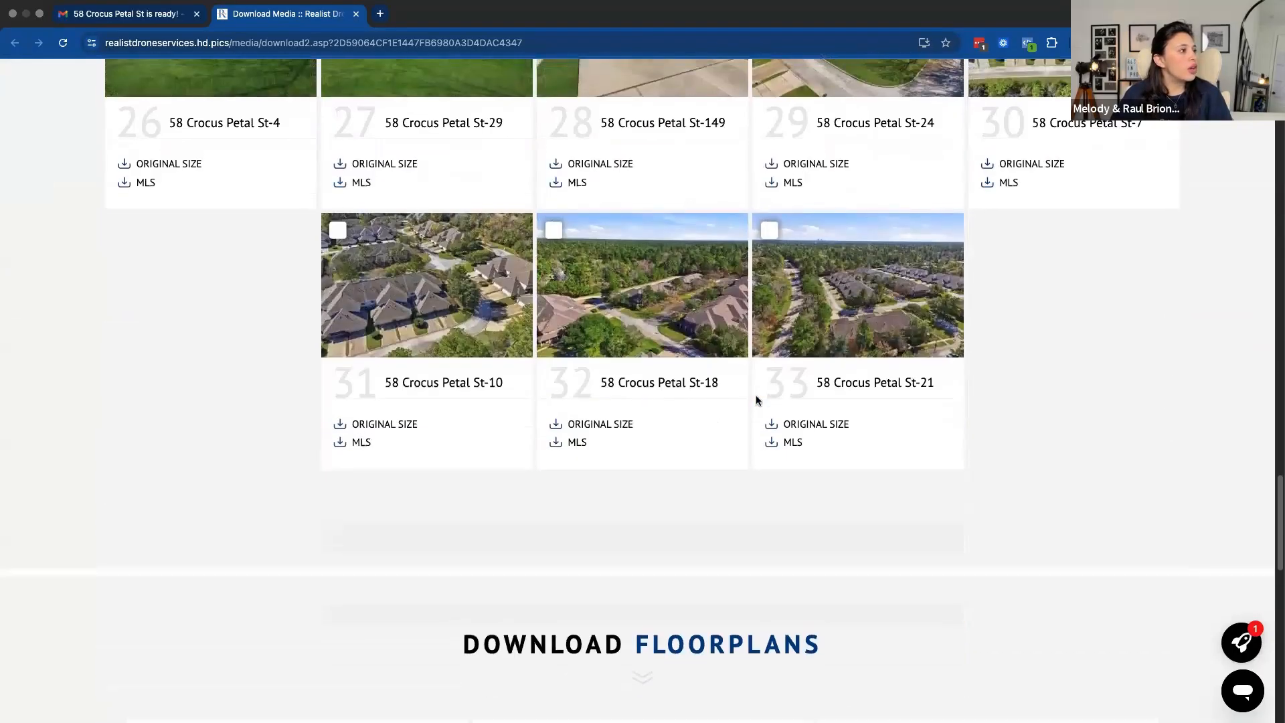
pyautogui.scroll(-7, 755, 399)
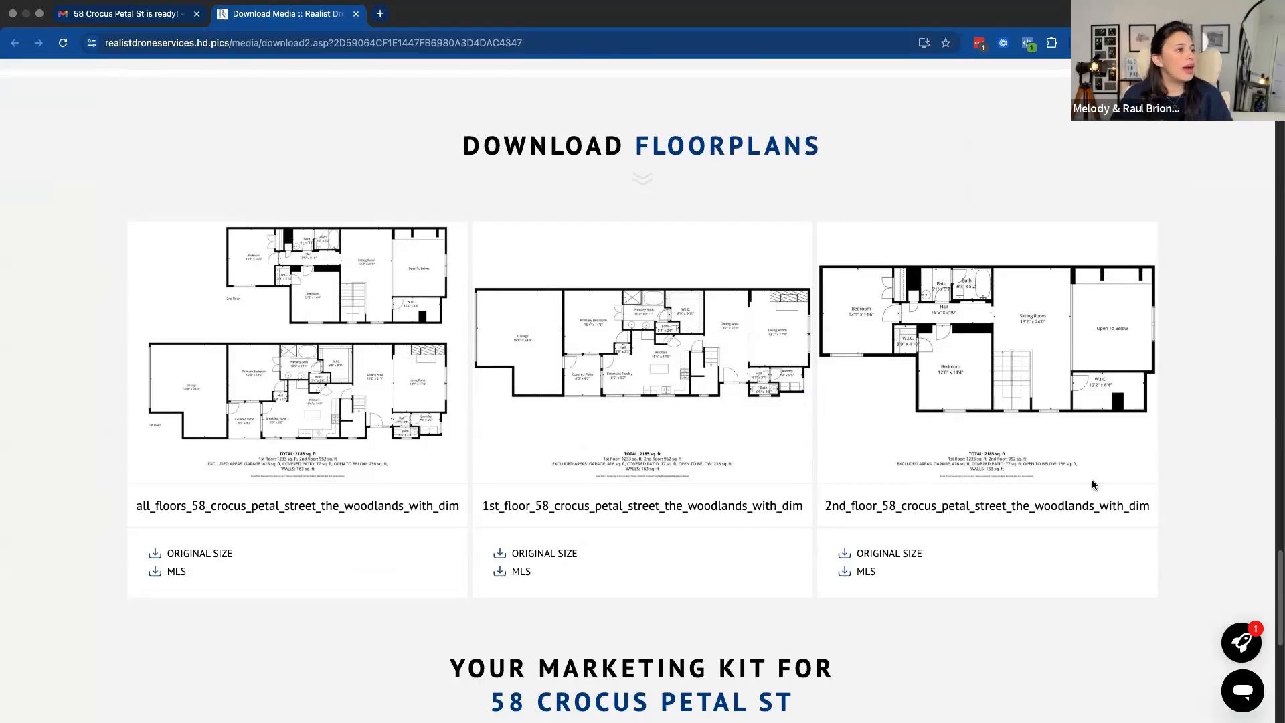
pyautogui.scroll(-7, 907, 417)
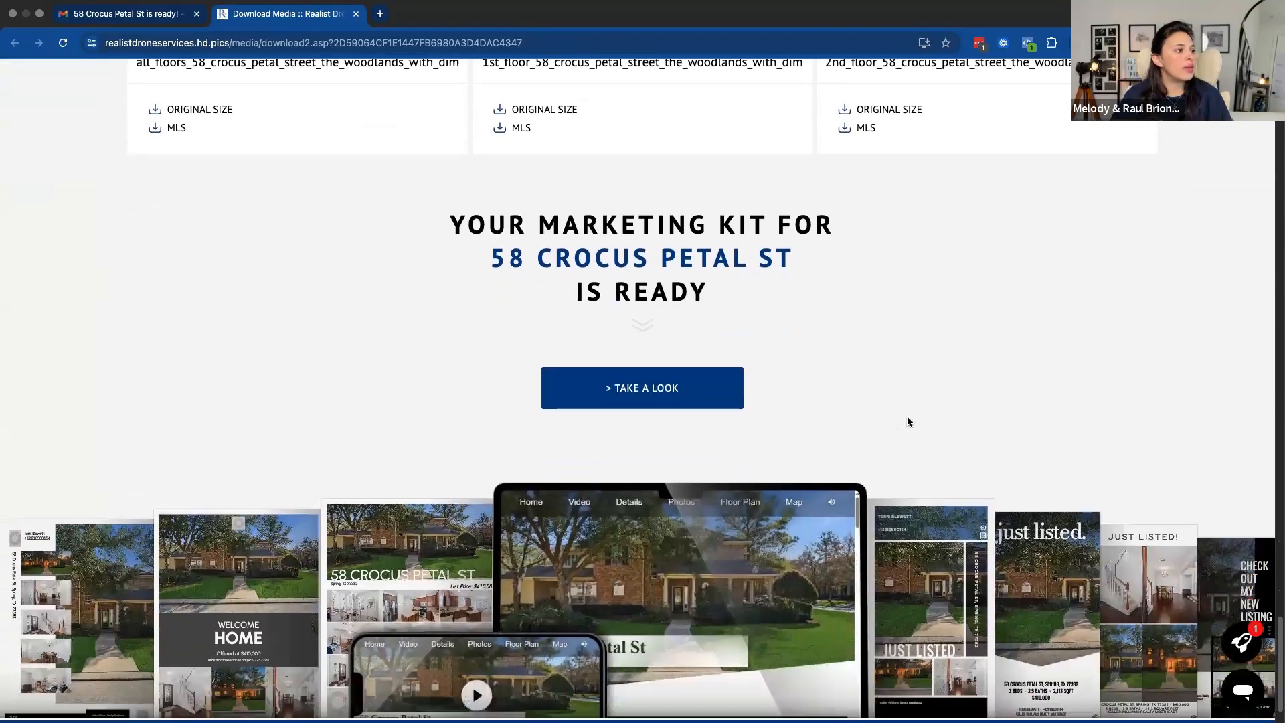
pyautogui.scroll(-1, 908, 420)
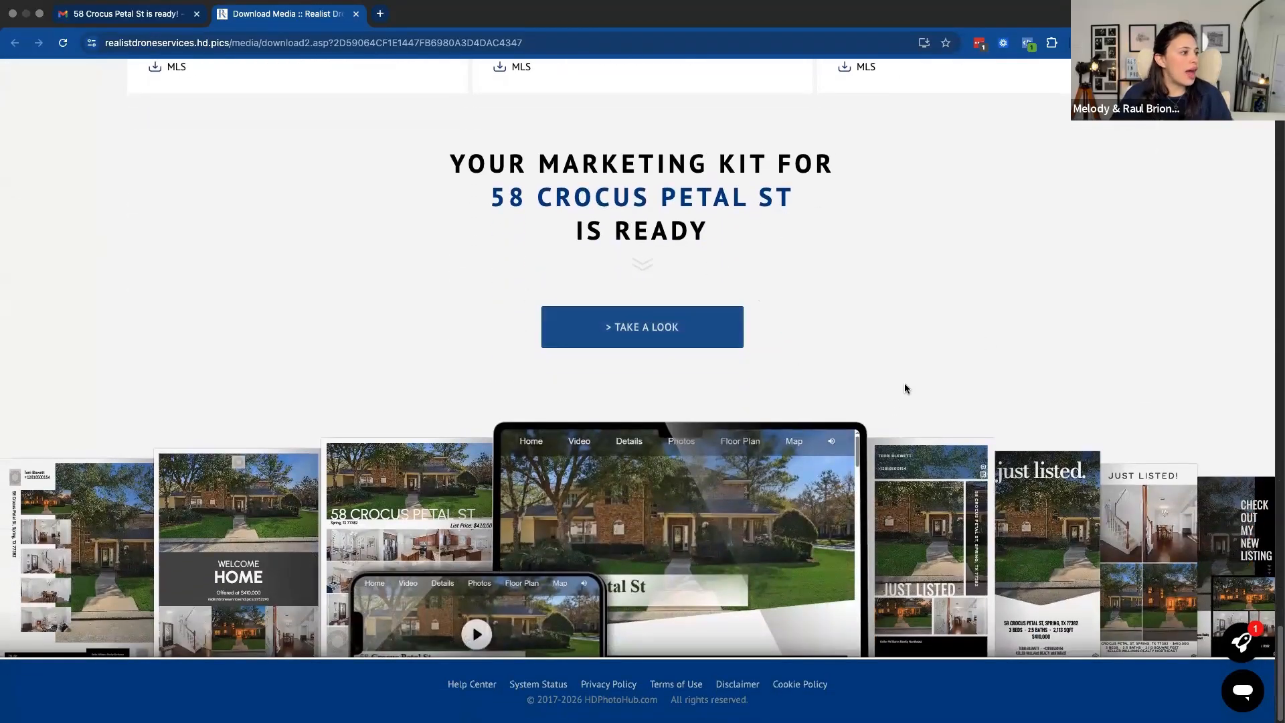
# Go back over the media sections and examine the original, MLS and custom size options for downloading all photos
pyautogui.scroll(20, 910, 387)
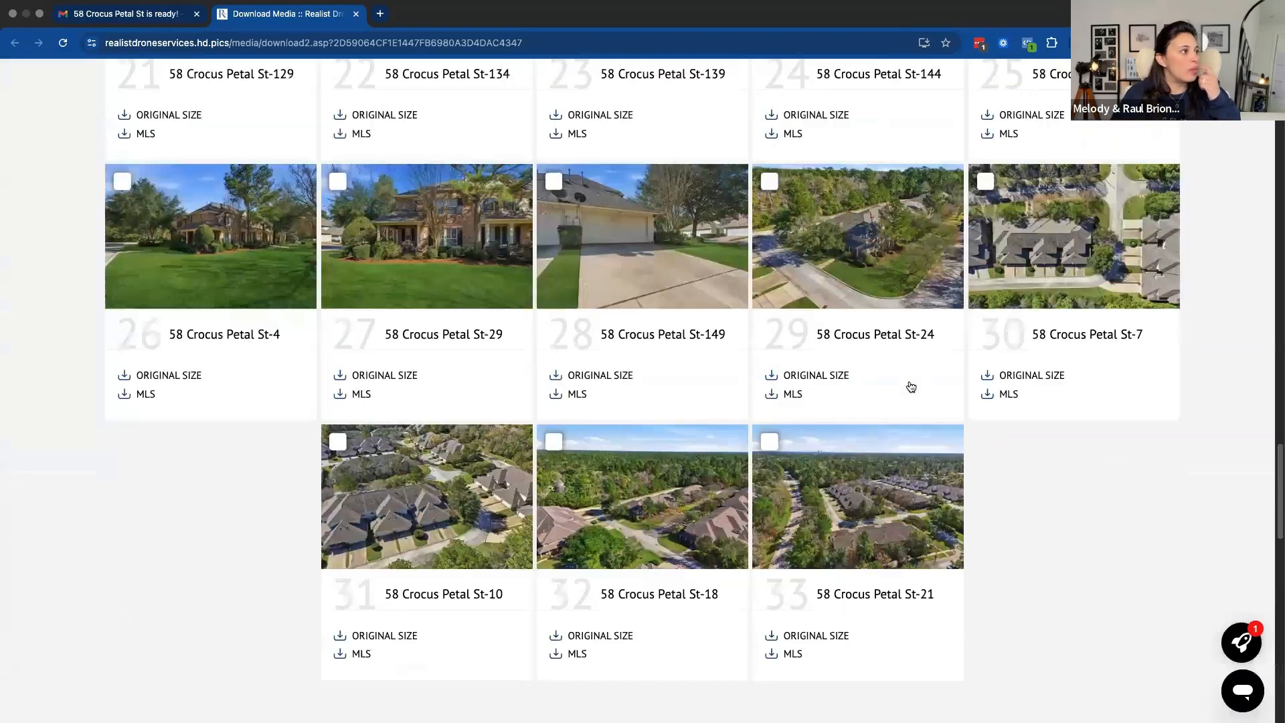
pyautogui.scroll(3, 912, 387)
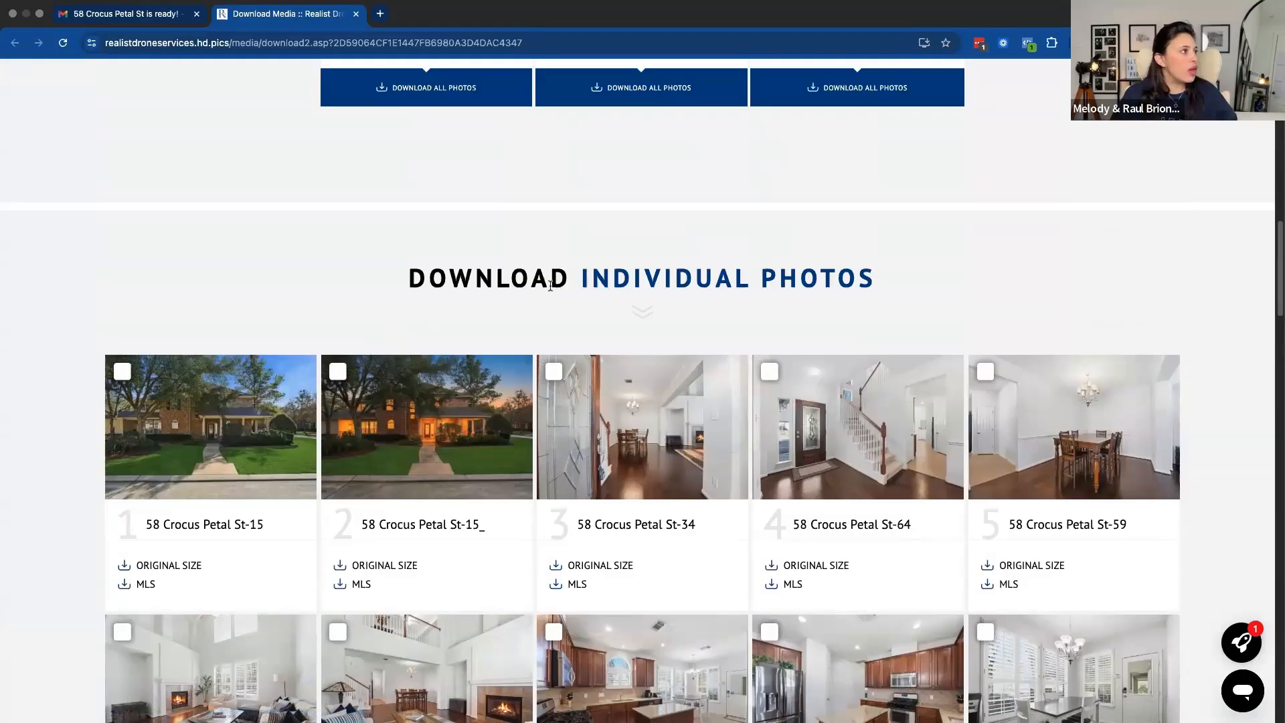
pyautogui.scroll(2, 496, 288)
pyautogui.scroll(20, 496, 278)
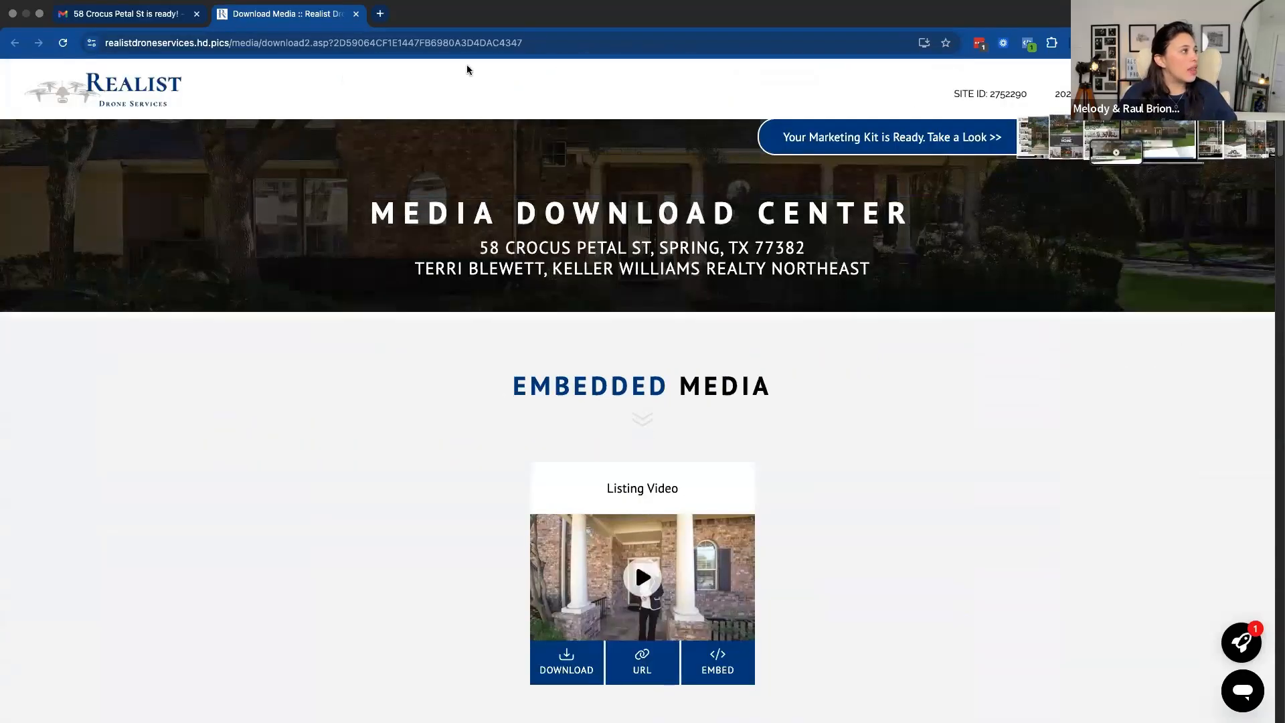
pyautogui.scroll(-8, 666, 359)
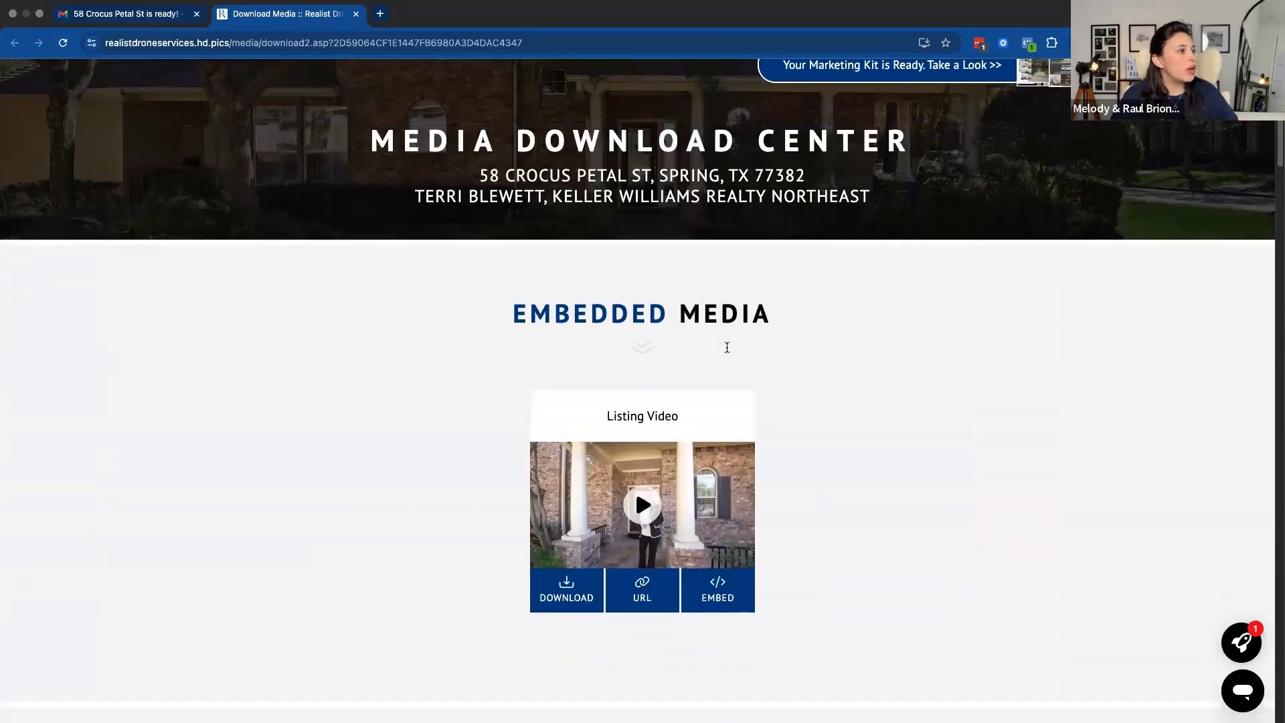
pyautogui.scroll(-2, 673, 362)
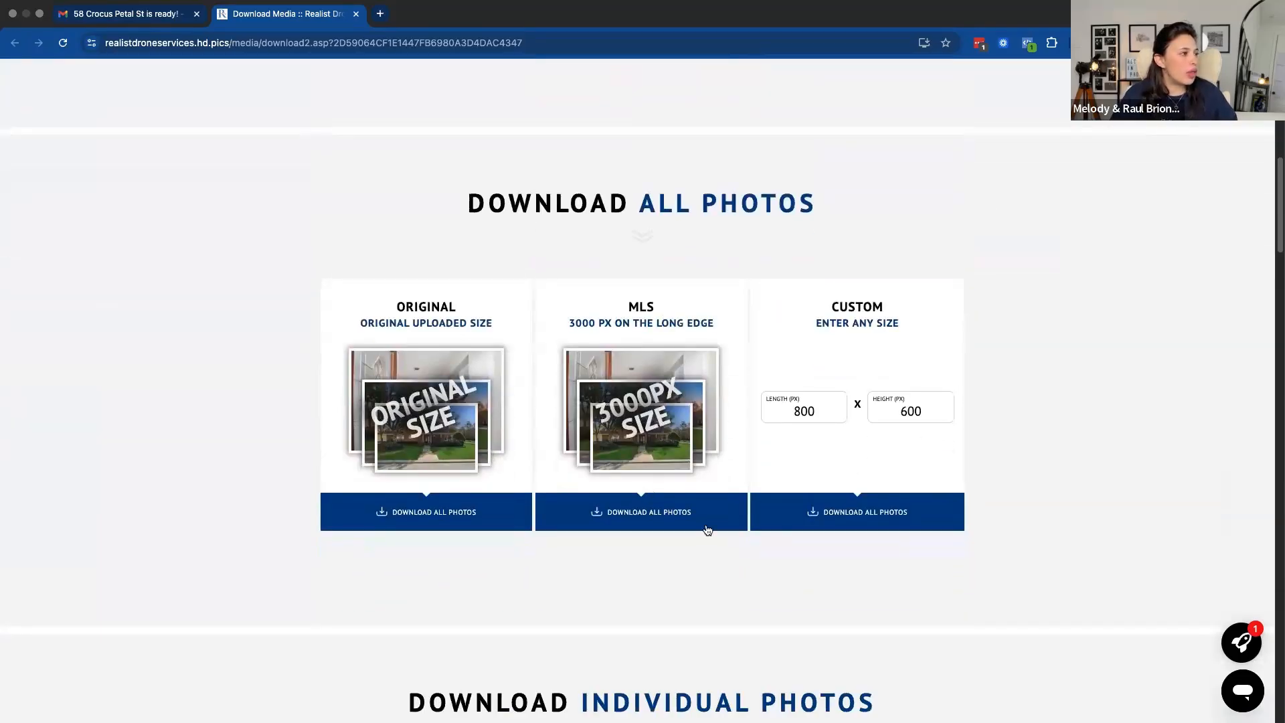
pyautogui.scroll(-1, 741, 509)
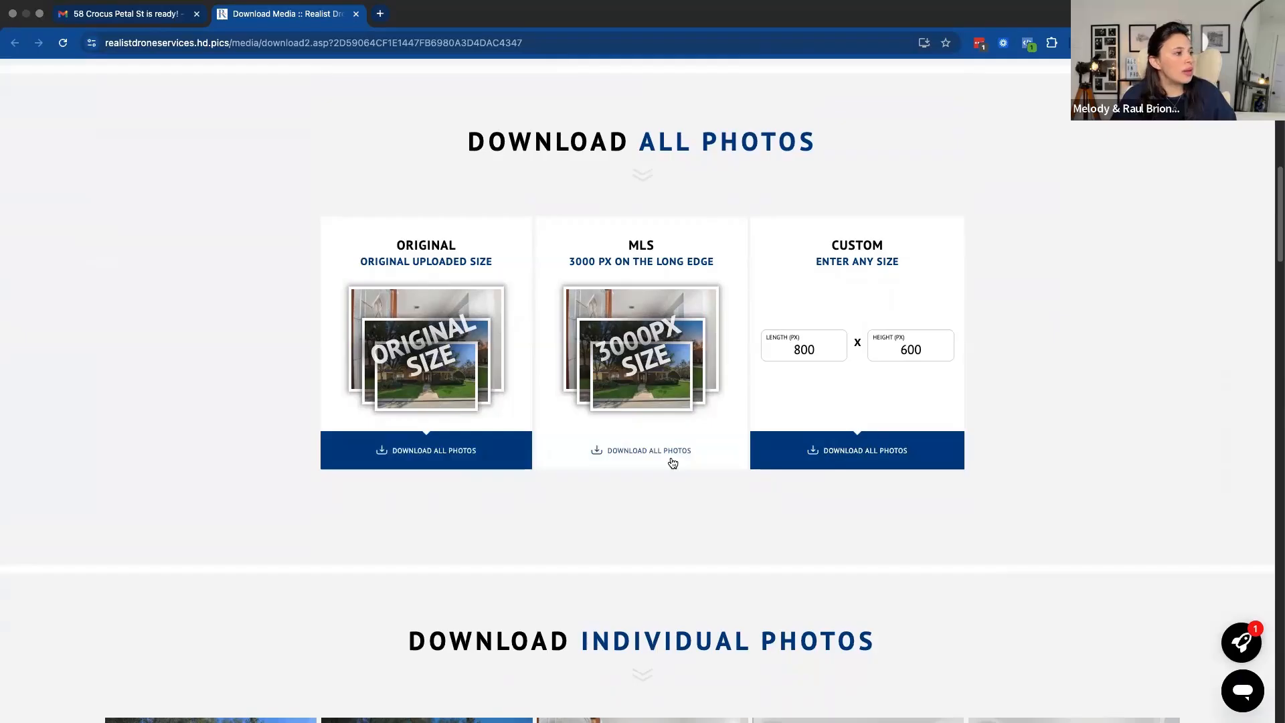
pyautogui.scroll(-10, 769, 486)
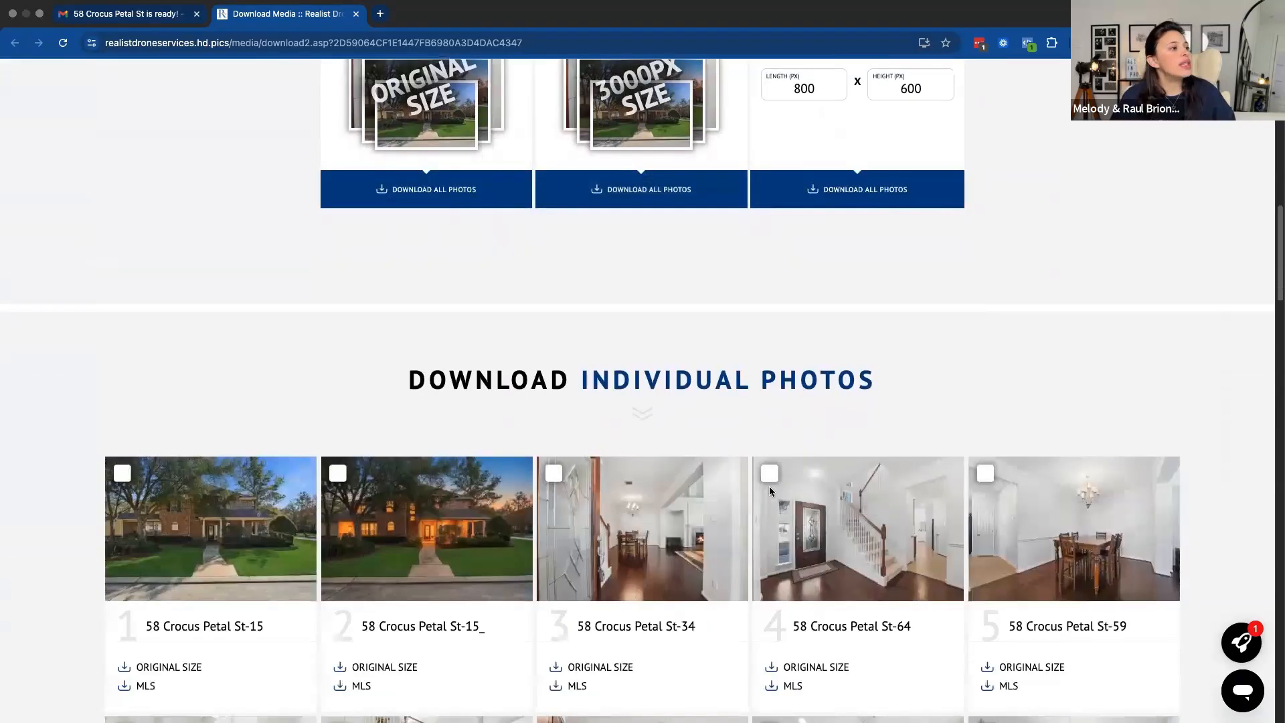
# Select individual photos 1 and 4 to bring up the selected-photo download options, and clear both selections
pyautogui.scroll(2, 769, 480)
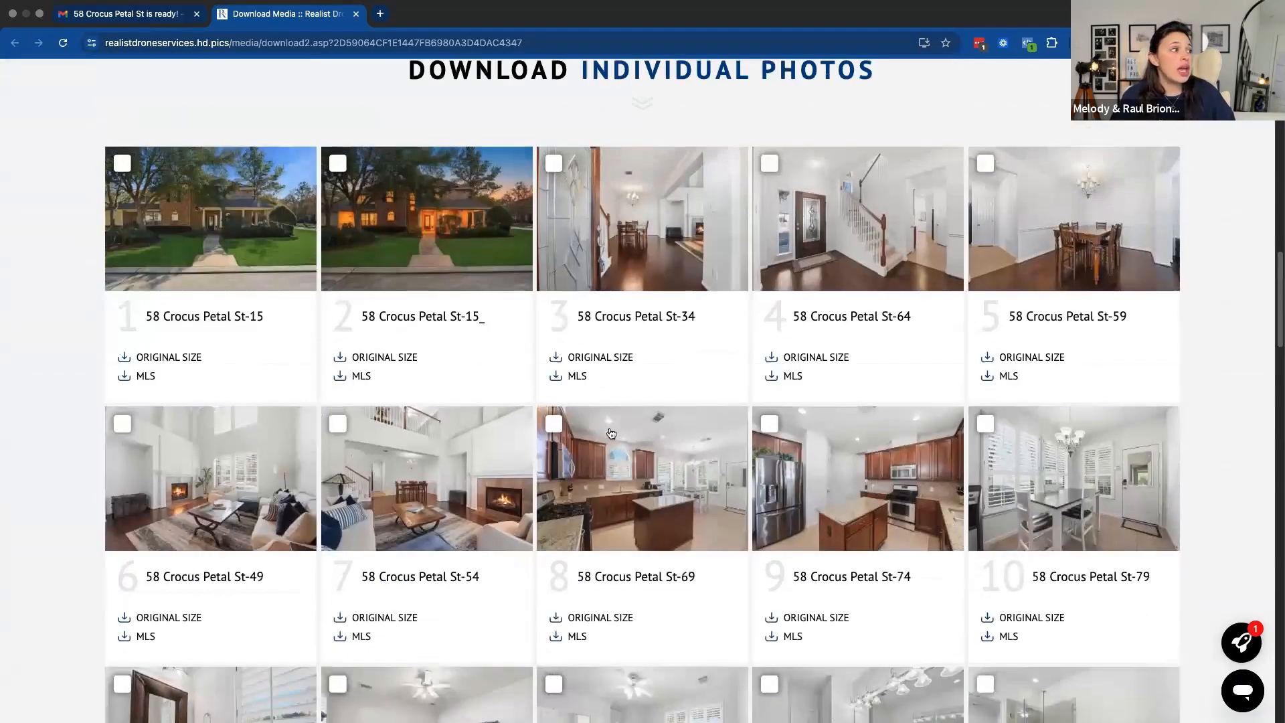
pyautogui.click(122, 164)
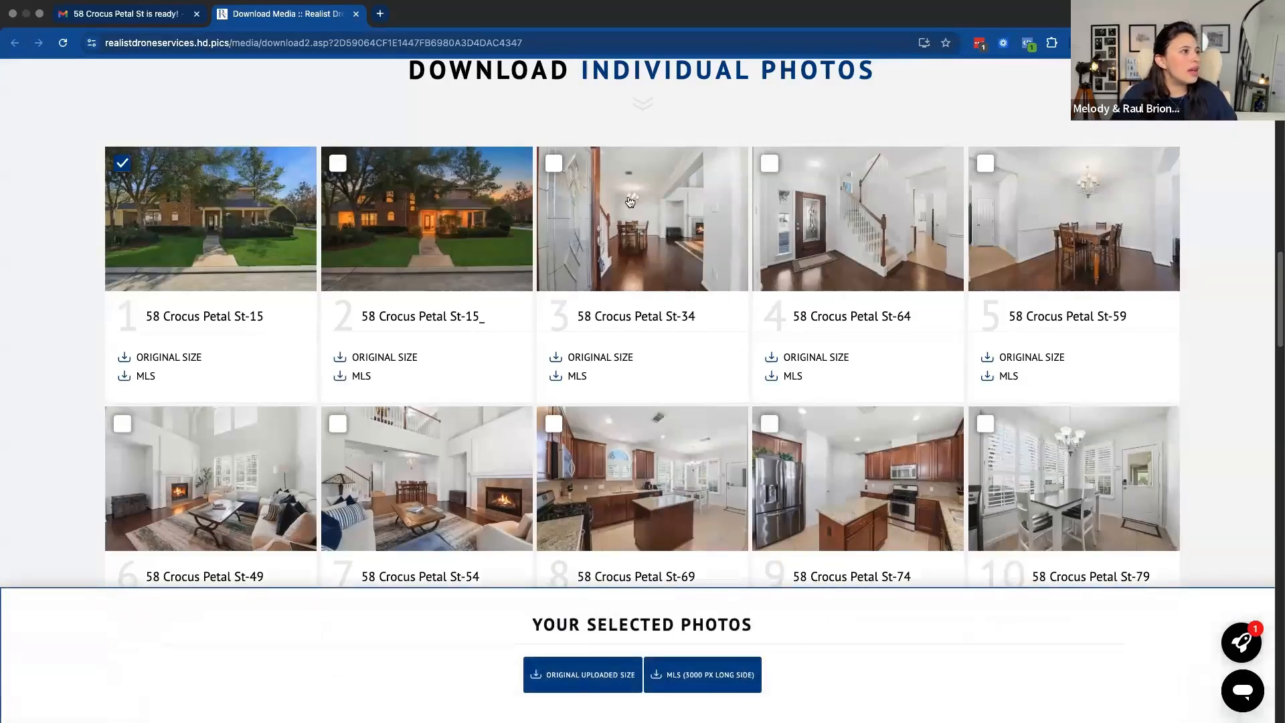
pyautogui.click(770, 168)
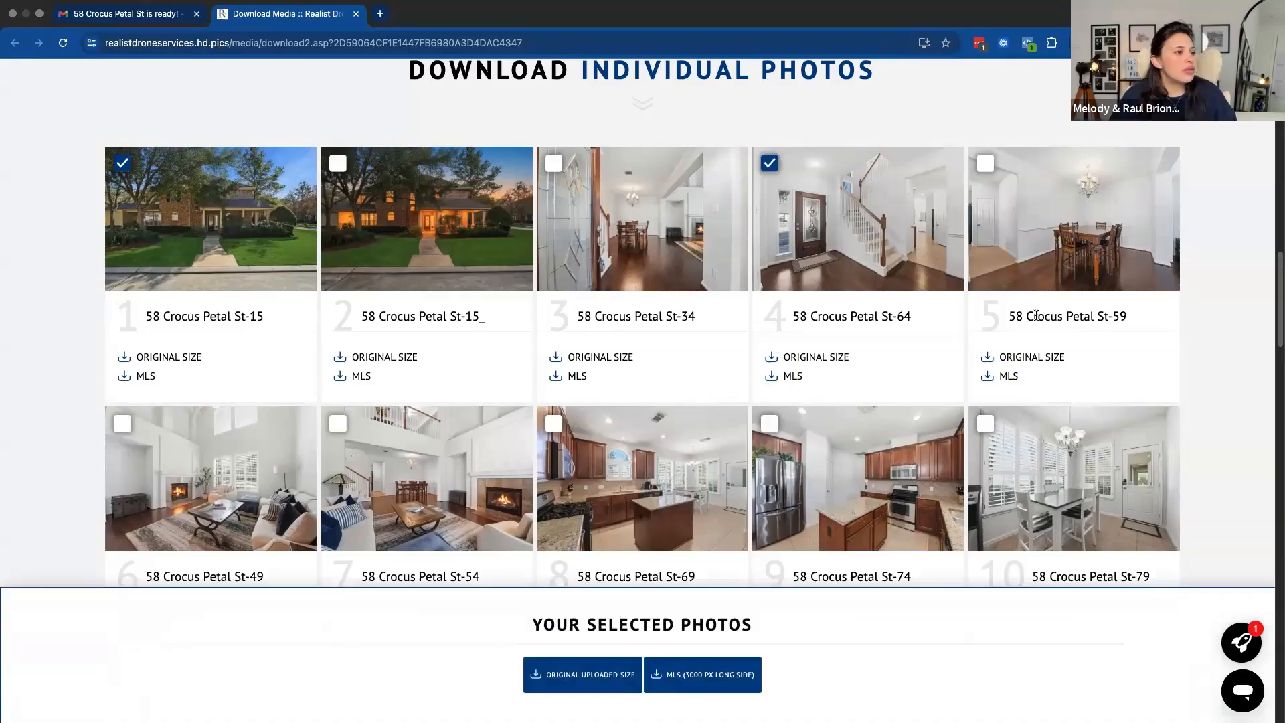
pyautogui.click(770, 162)
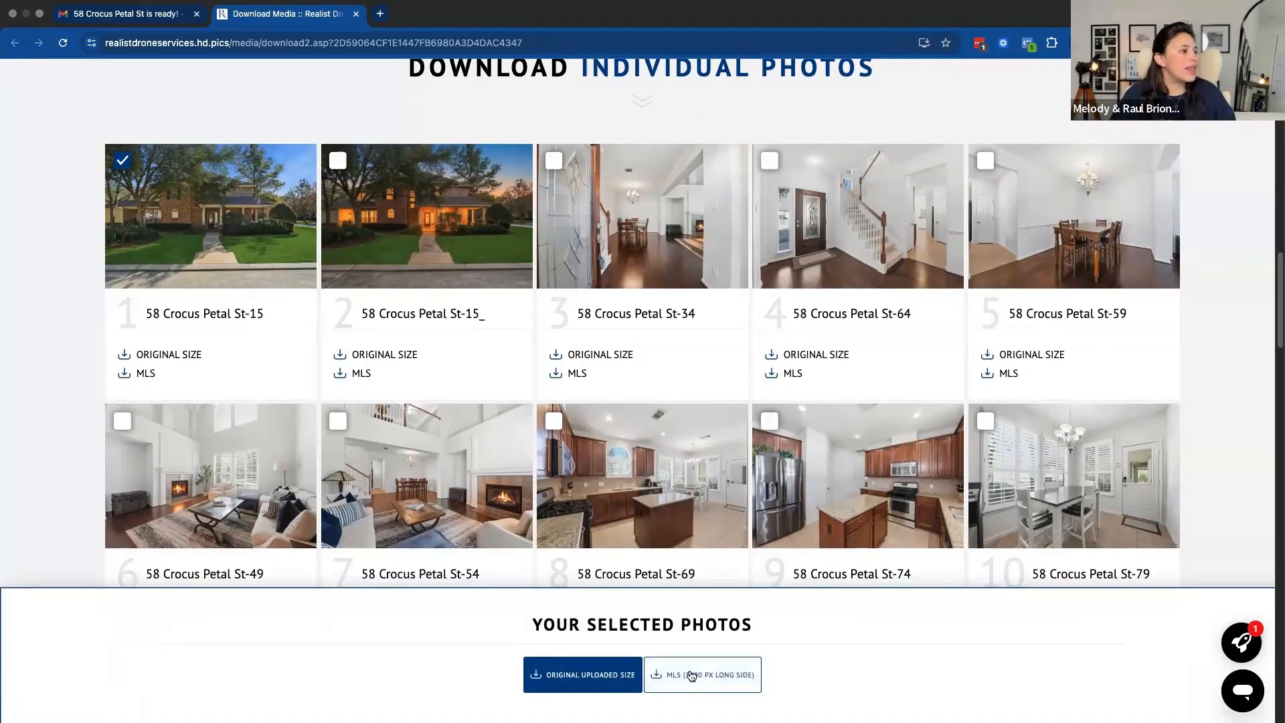
pyautogui.click(123, 164)
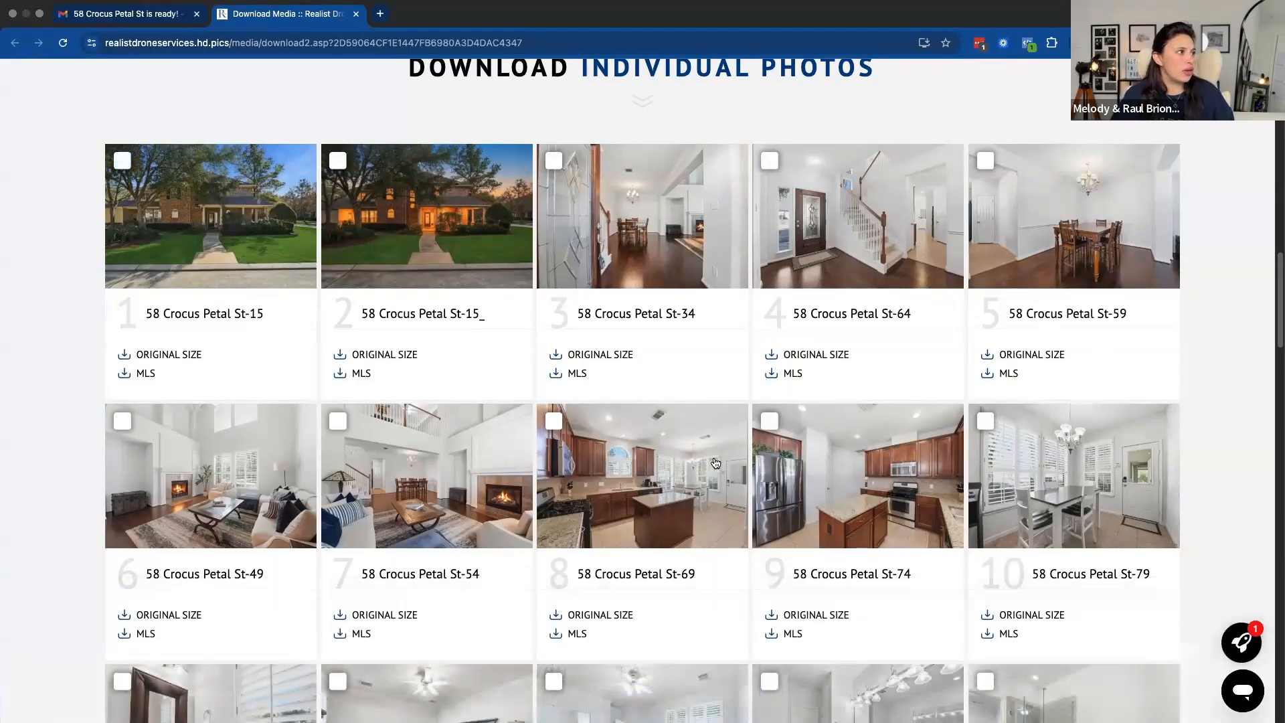
# Download all photos in the MLS size, 3000 px on the long edge
pyautogui.scroll(8, 715, 459)
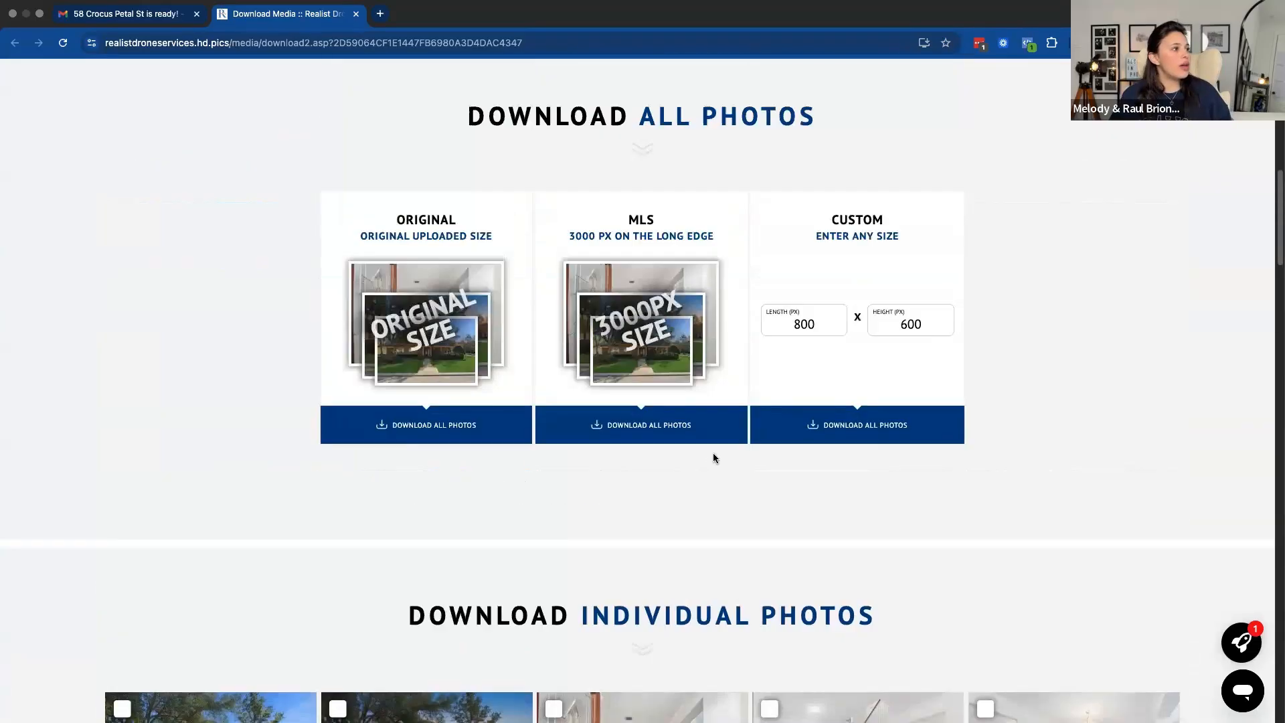
pyautogui.click(622, 427)
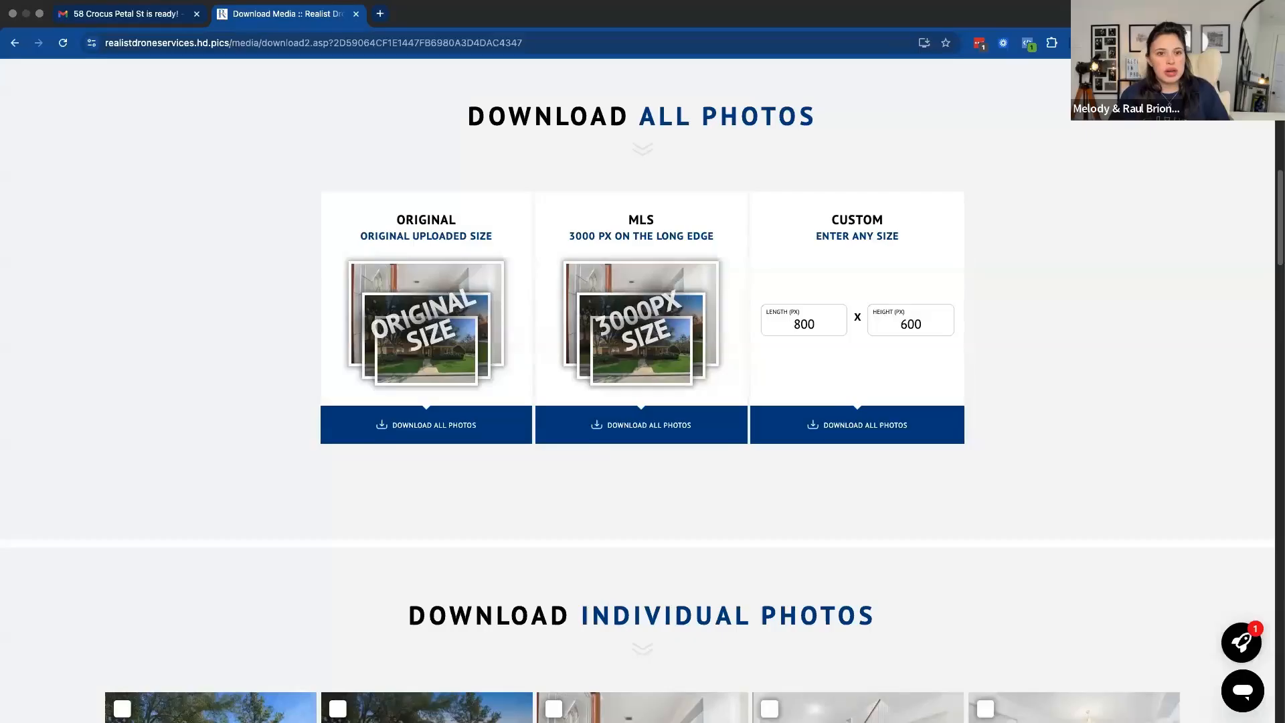
pyautogui.click(38, 14)
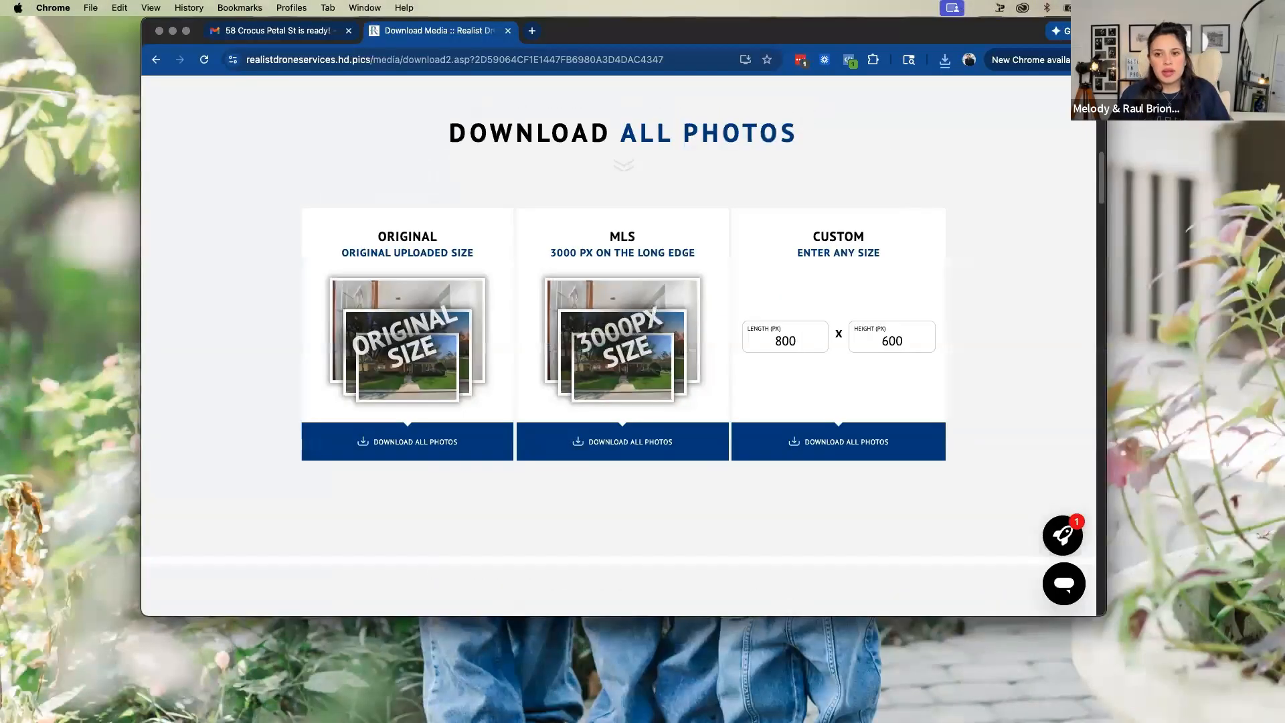
pyautogui.moveTo(1, 126); pyautogui.dragTo(536, 154)
pyautogui.click(361, 215)
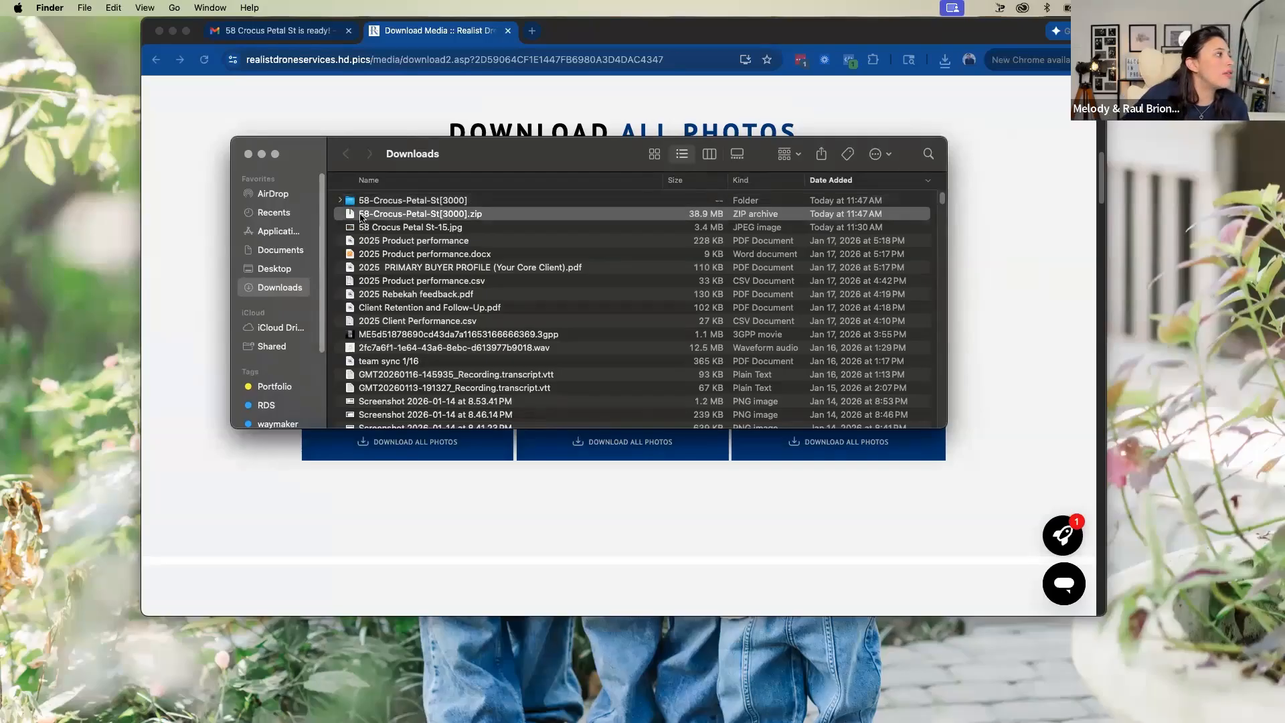
pyautogui.rightClick(406, 218)
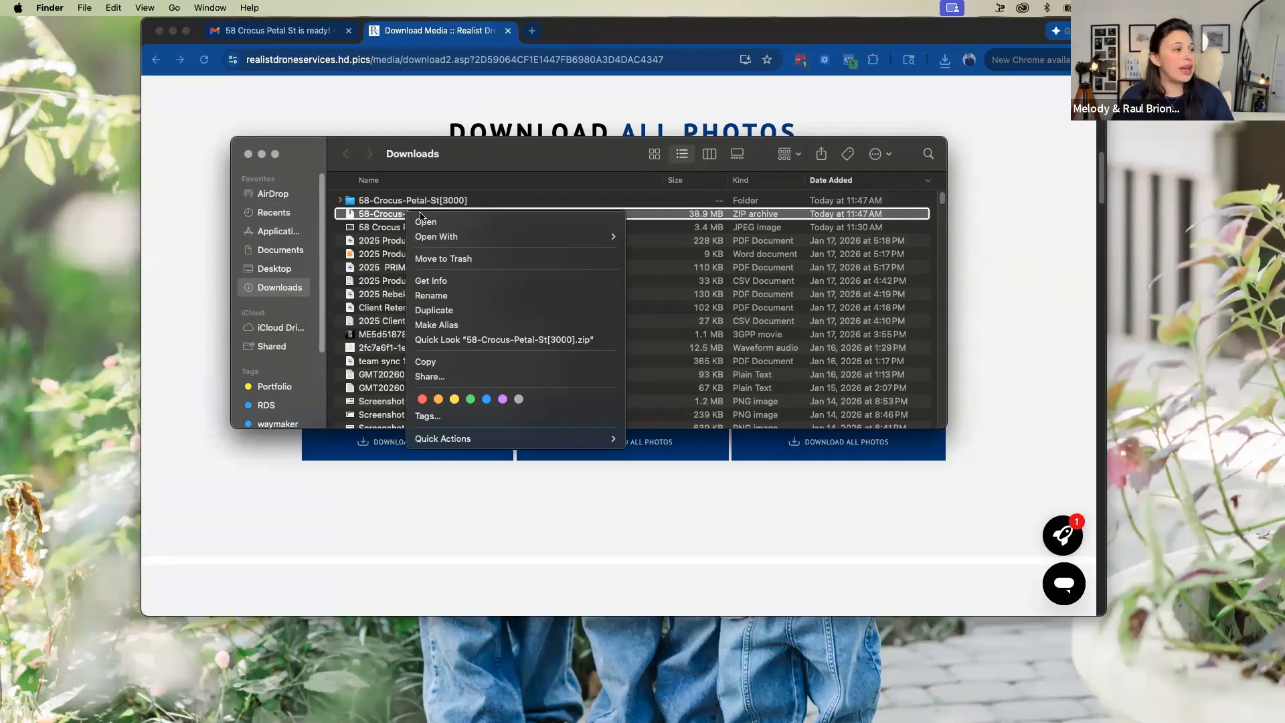
pyautogui.click(384, 207)
pyautogui.doubleClick(406, 200)
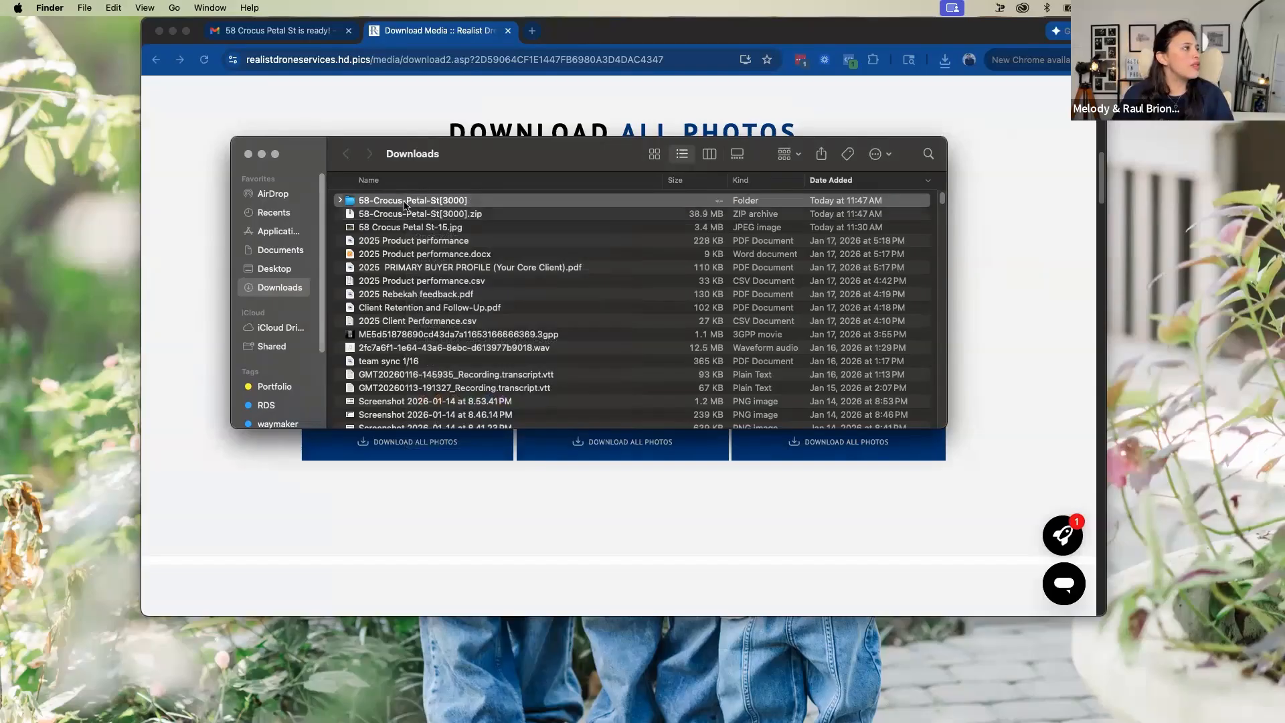
pyautogui.doubleClick(379, 201)
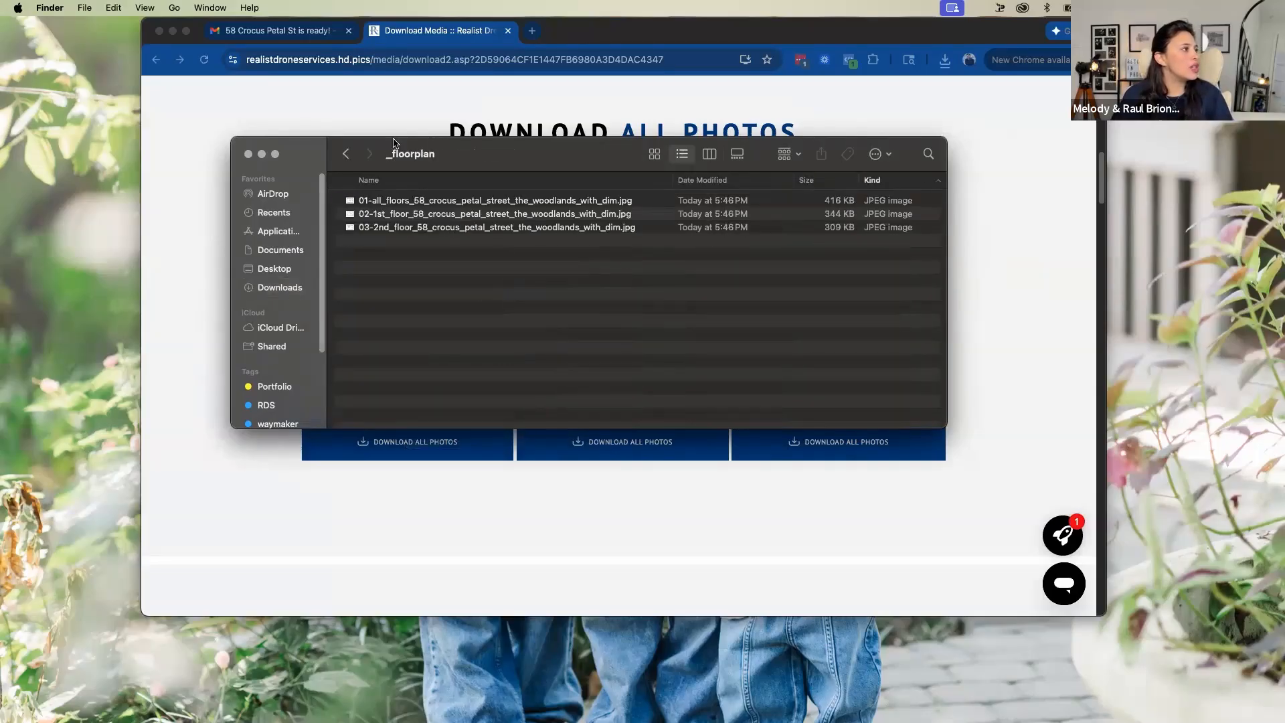
pyautogui.click(345, 153)
pyautogui.doubleClick(413, 215)
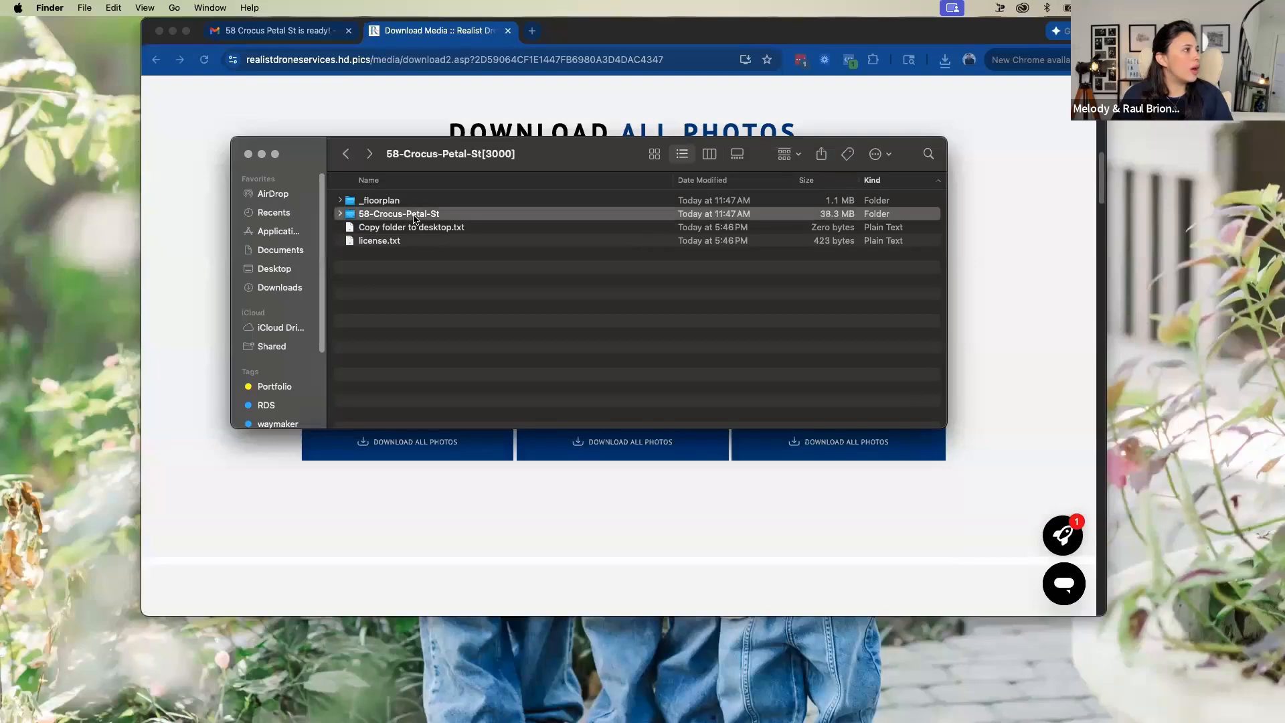
pyautogui.scroll(-5, 599, 288)
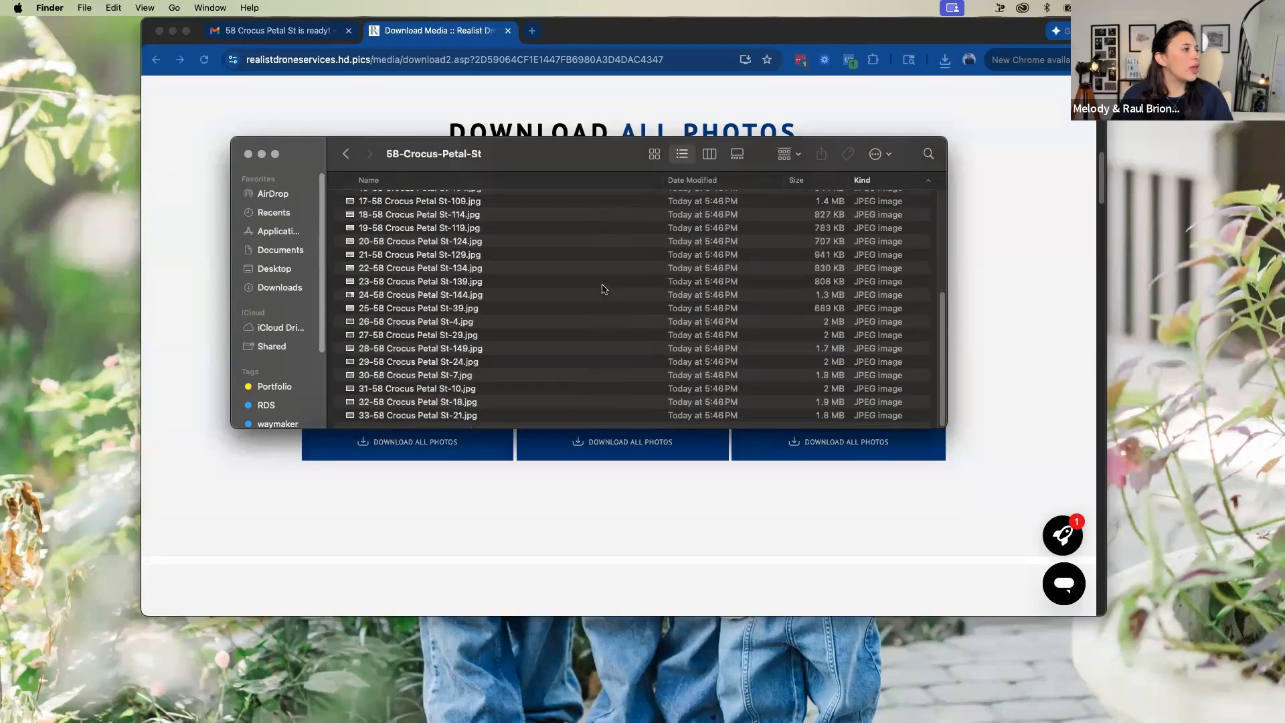
pyautogui.scroll(5, 604, 286)
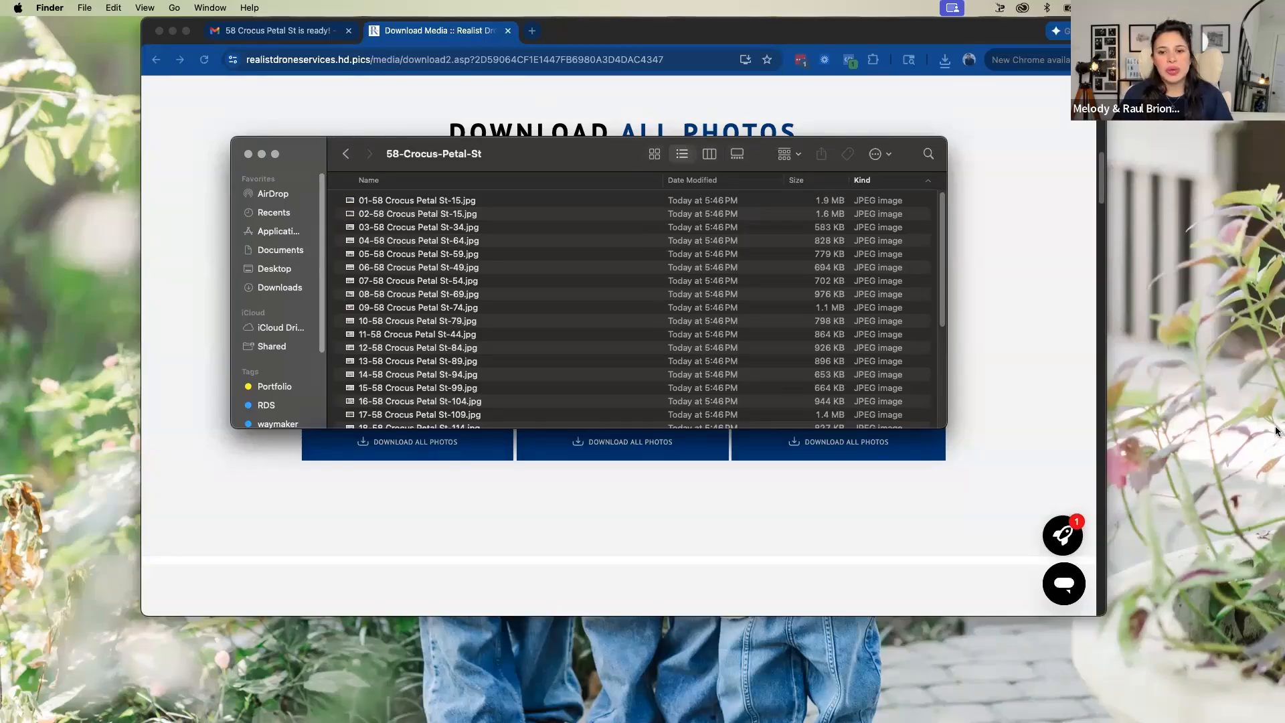
# Switch to the HAR Members Only Portal in Chrome, widen its window to the full screen width and look over the page
pyautogui.moveTo(231, 82); pyautogui.dragTo(331, 40)
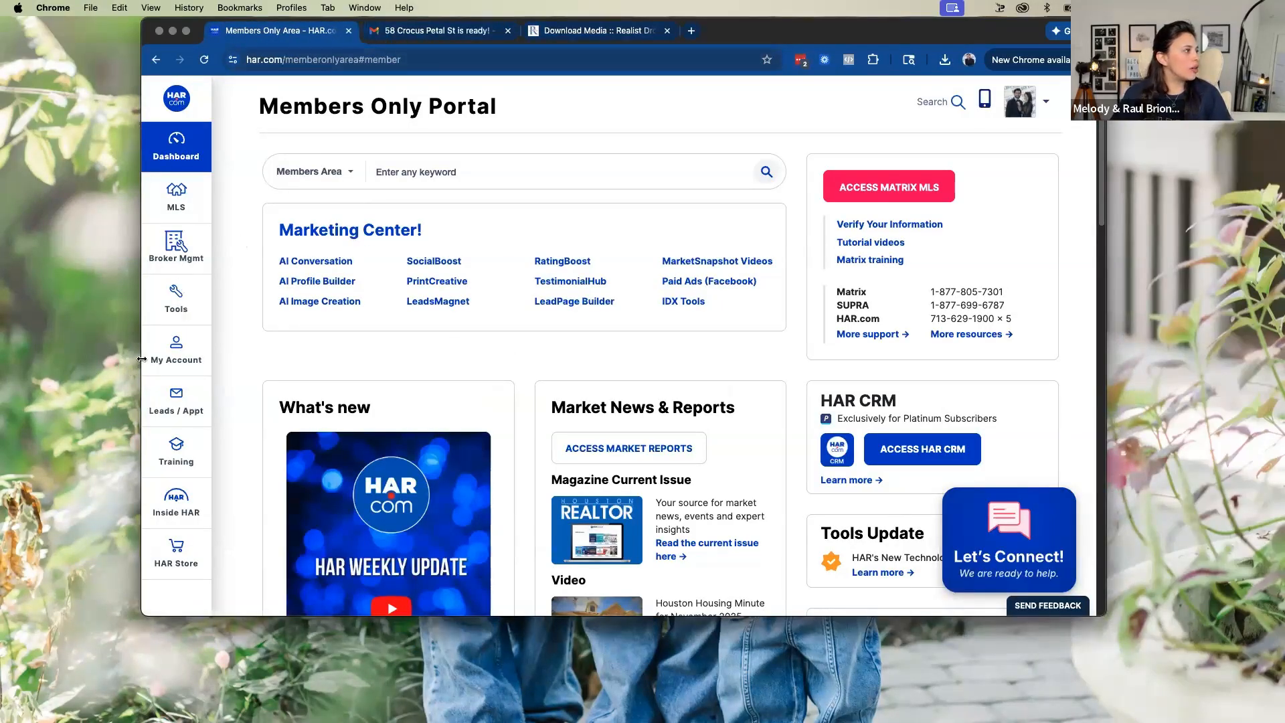
pyautogui.moveTo(141, 360); pyautogui.dragTo(0, 359)
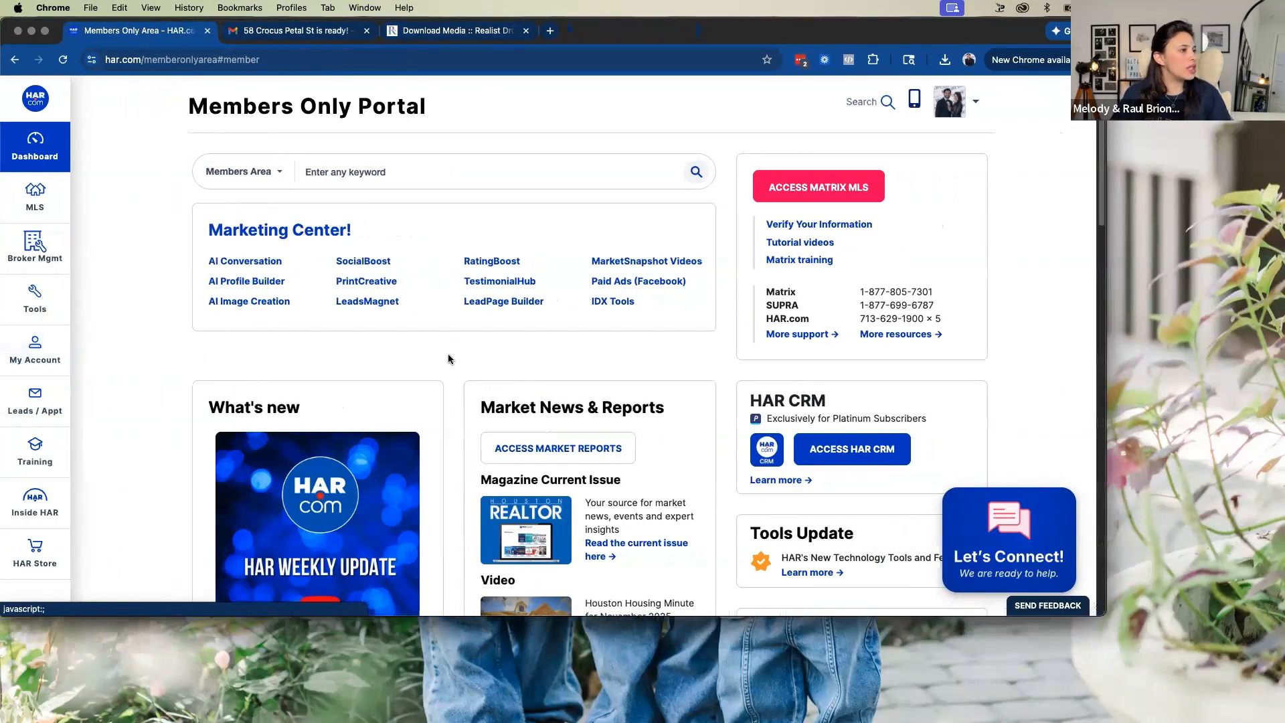
pyautogui.click(1106, 326)
pyautogui.doubleClick(1106, 326)
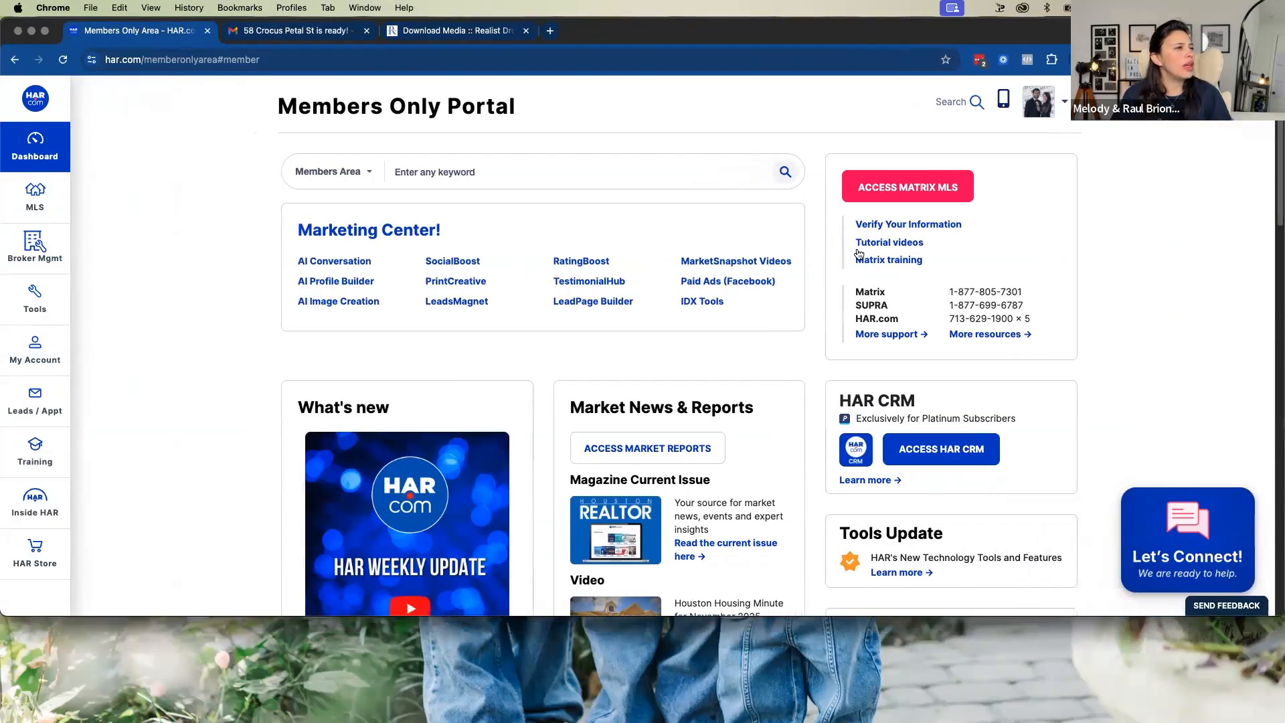
pyautogui.scroll(-15, 810, 602)
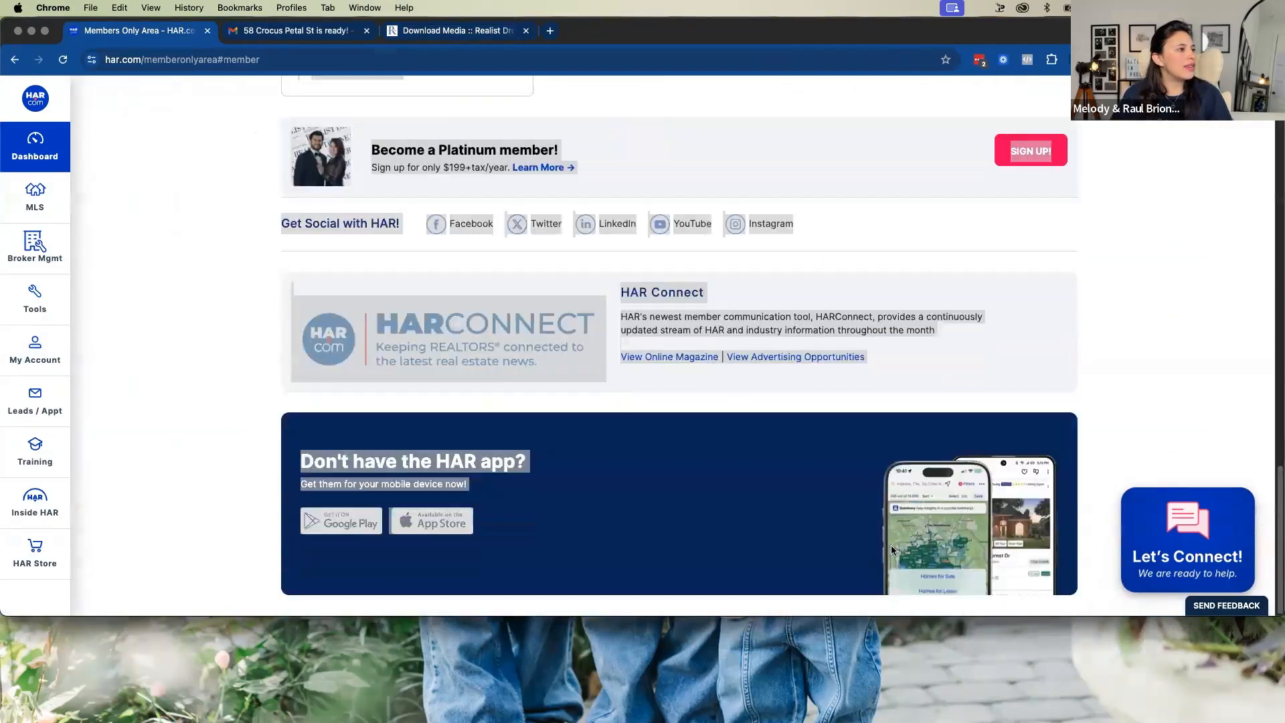
pyautogui.scroll(15, 1004, 468)
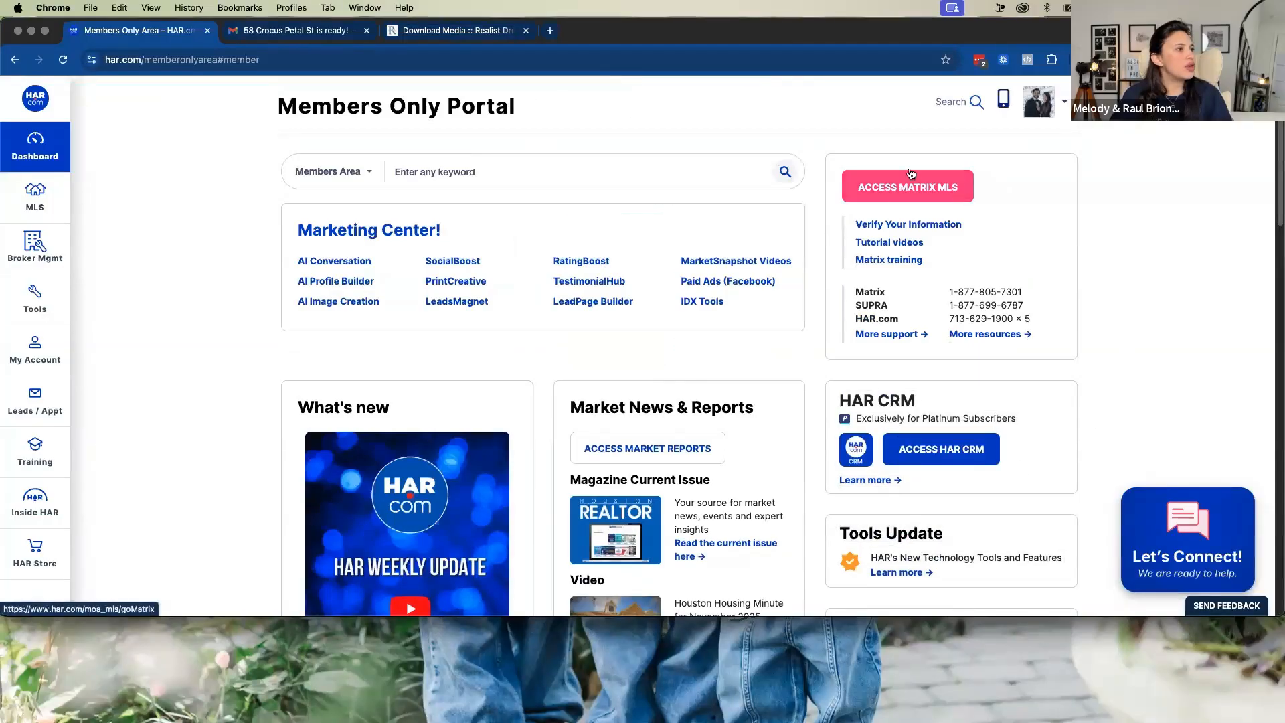
# Access Matrix MLS and dismiss the news announcements without marking them as read
pyautogui.click(917, 187)
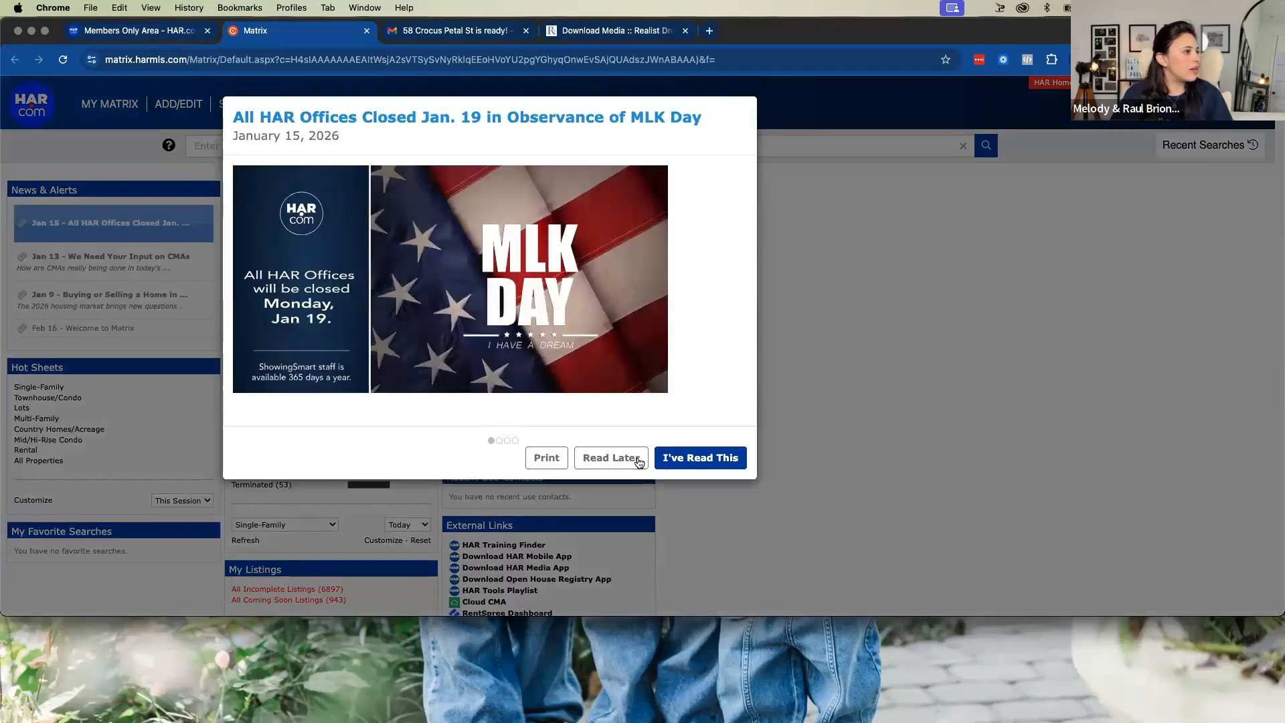
pyautogui.click(638, 459)
pyautogui.click(638, 459)
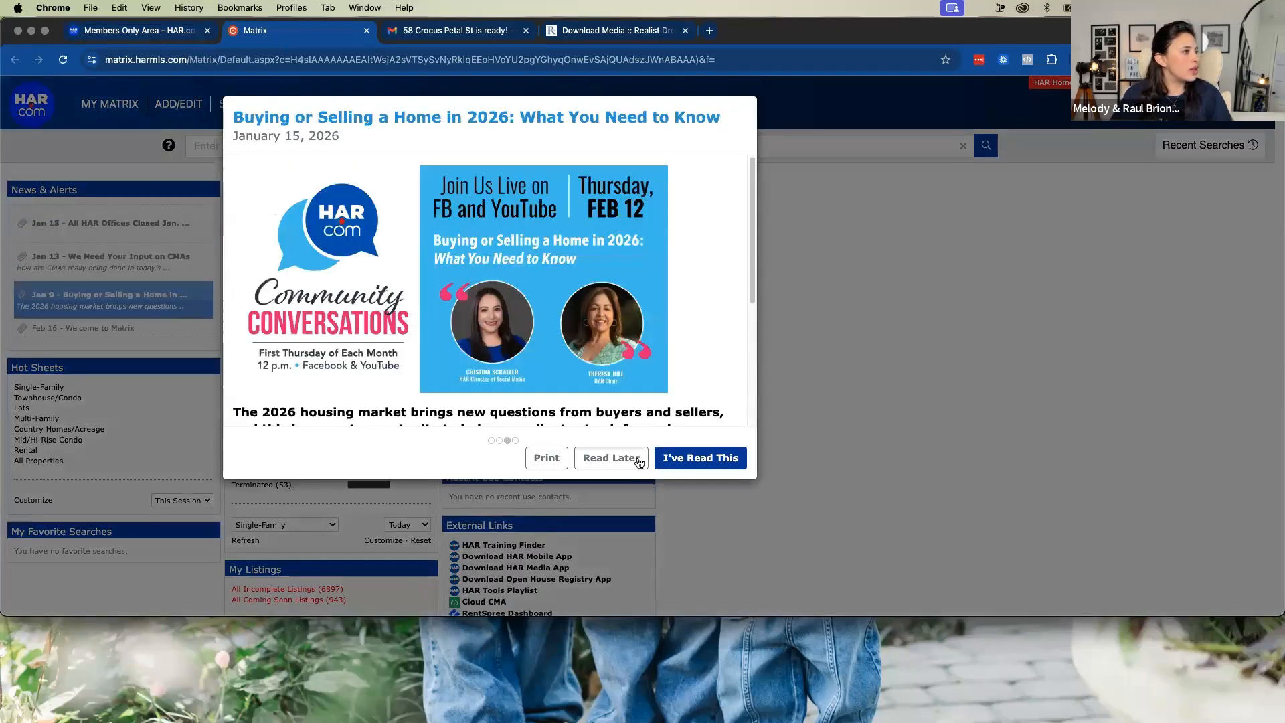
pyautogui.click(639, 461)
# Go to Matrix Add/Edit and open the listing with MLS# 55563362 through Quick Modify
pyautogui.moveTo(203, 103)
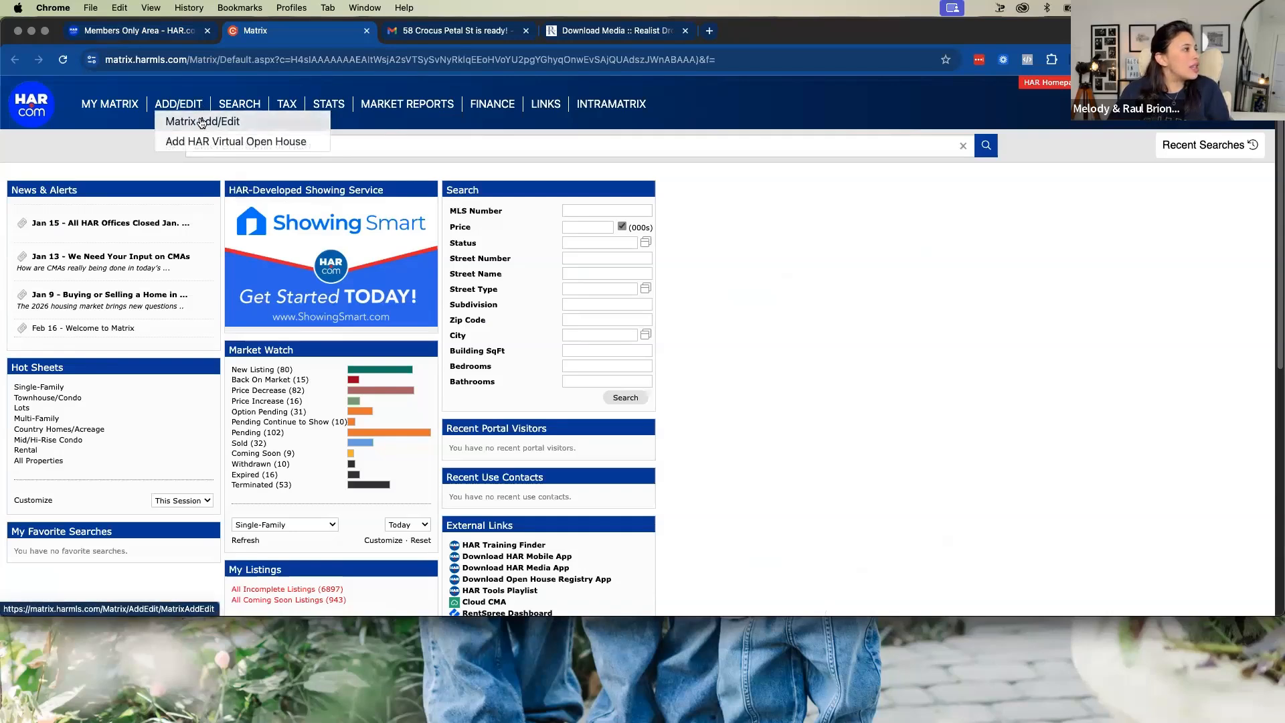
pyautogui.click(201, 123)
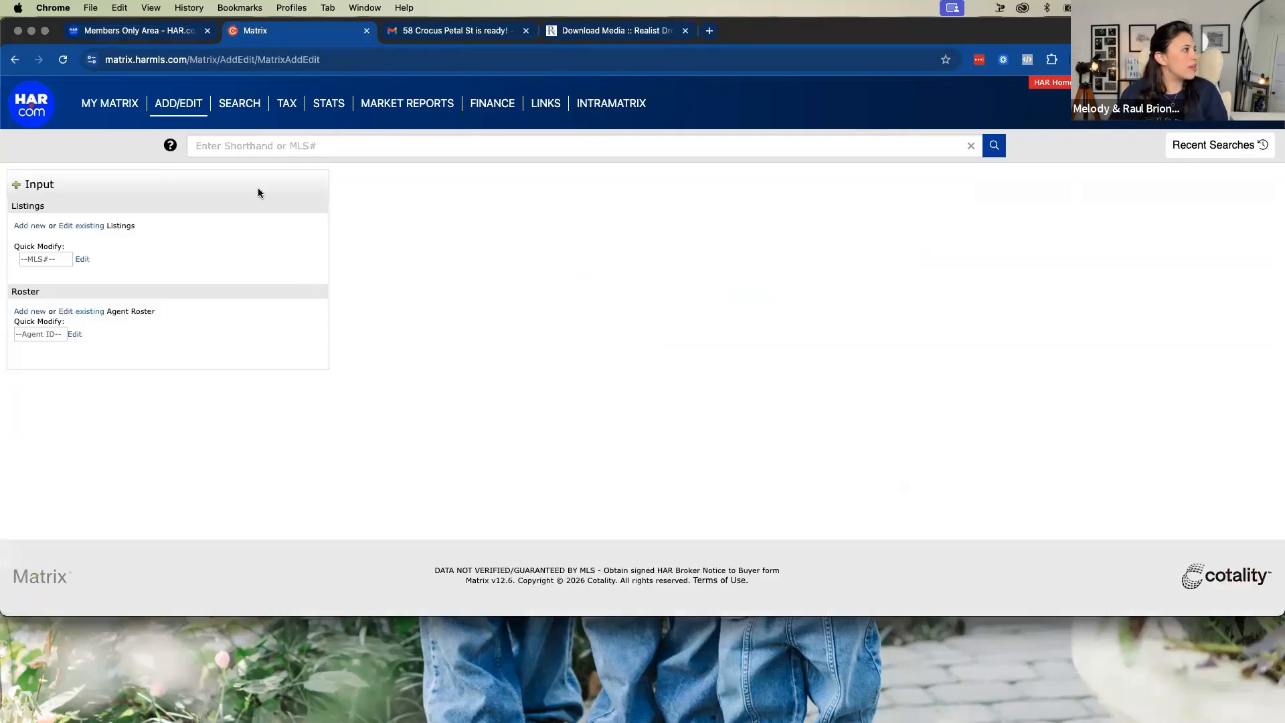
pyautogui.click(186, 253)
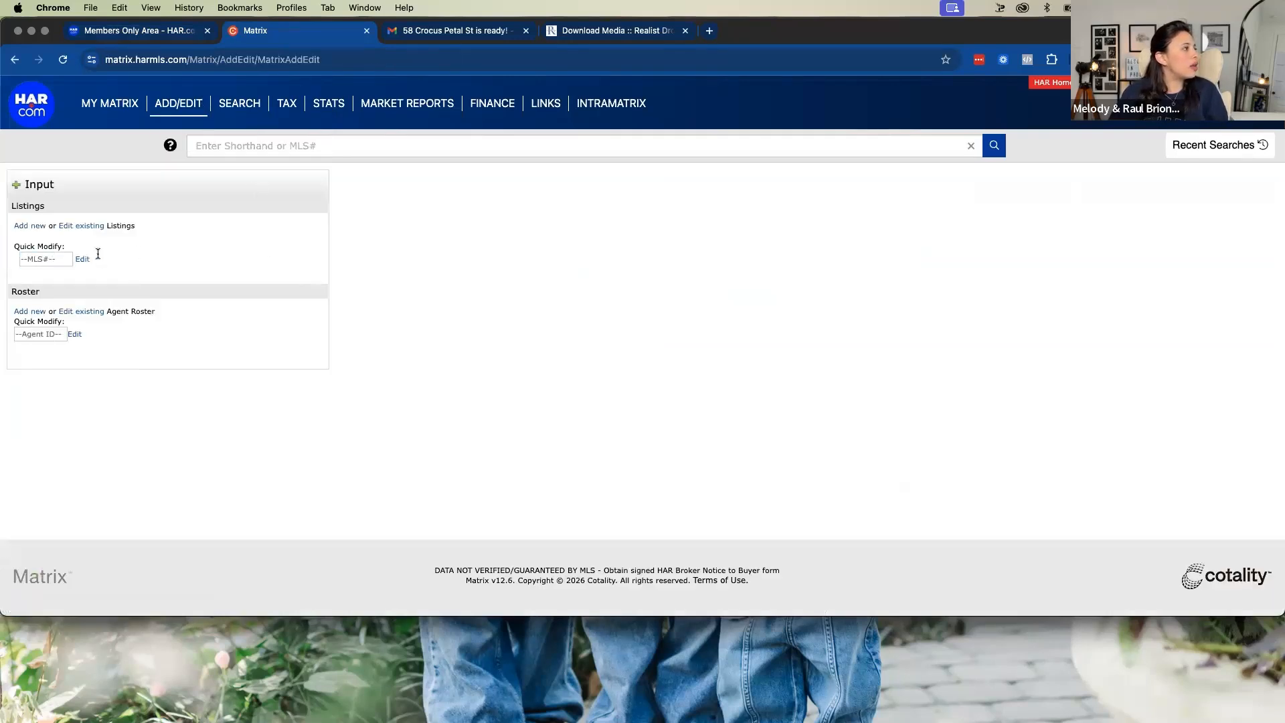
pyautogui.click(44, 258)
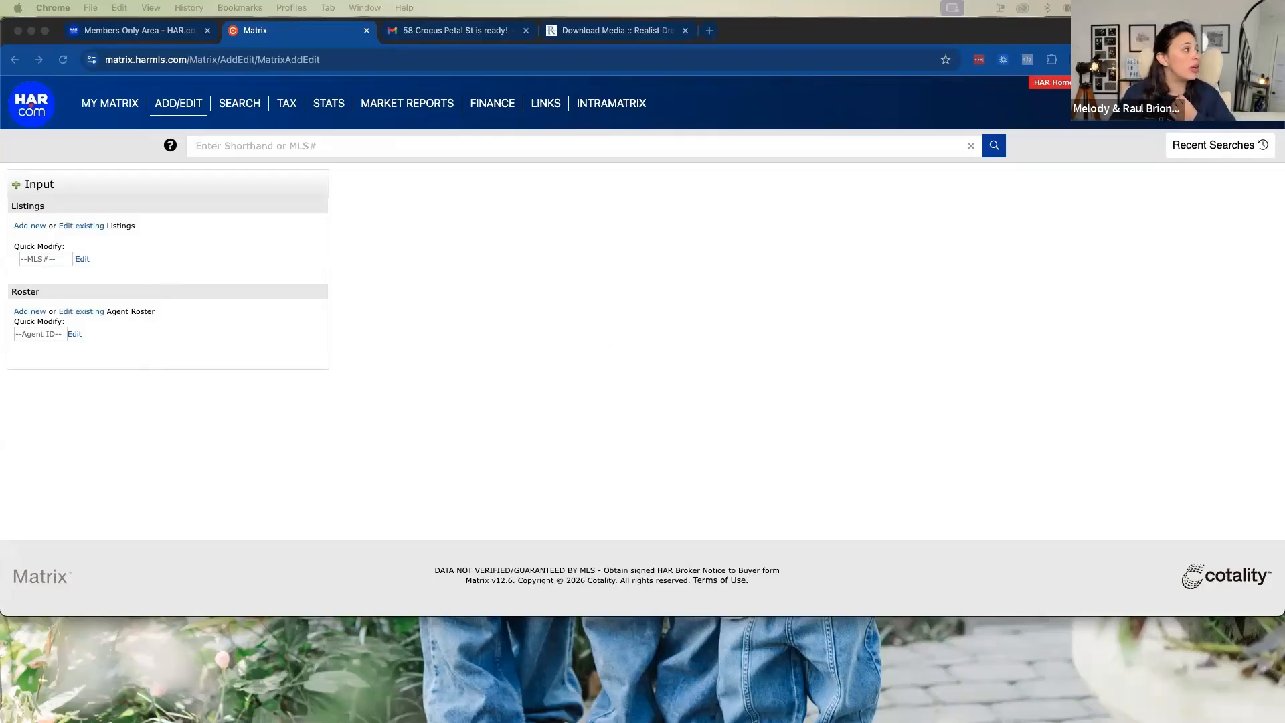
pyautogui.click(40, 259)
pyautogui.write('55563362')
pyautogui.click(82, 259)
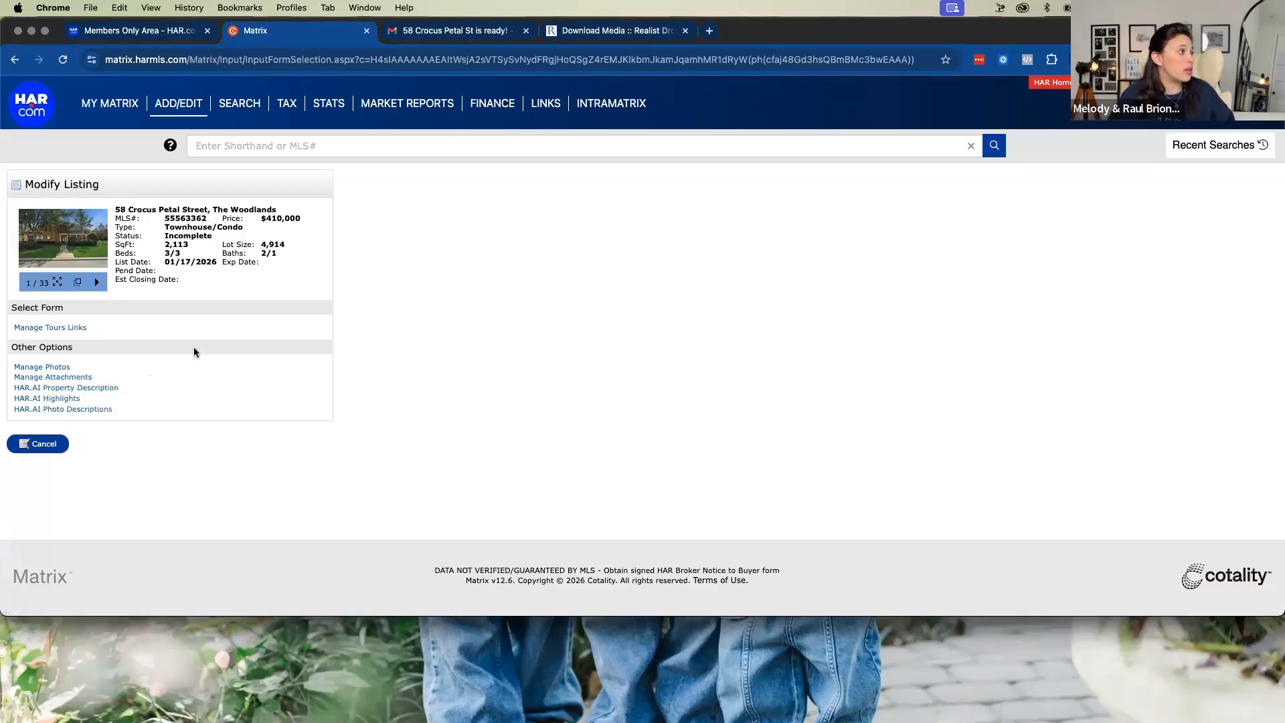
# Open the listing's Manage Photos page and look over its photo slots
pyautogui.click(55, 369)
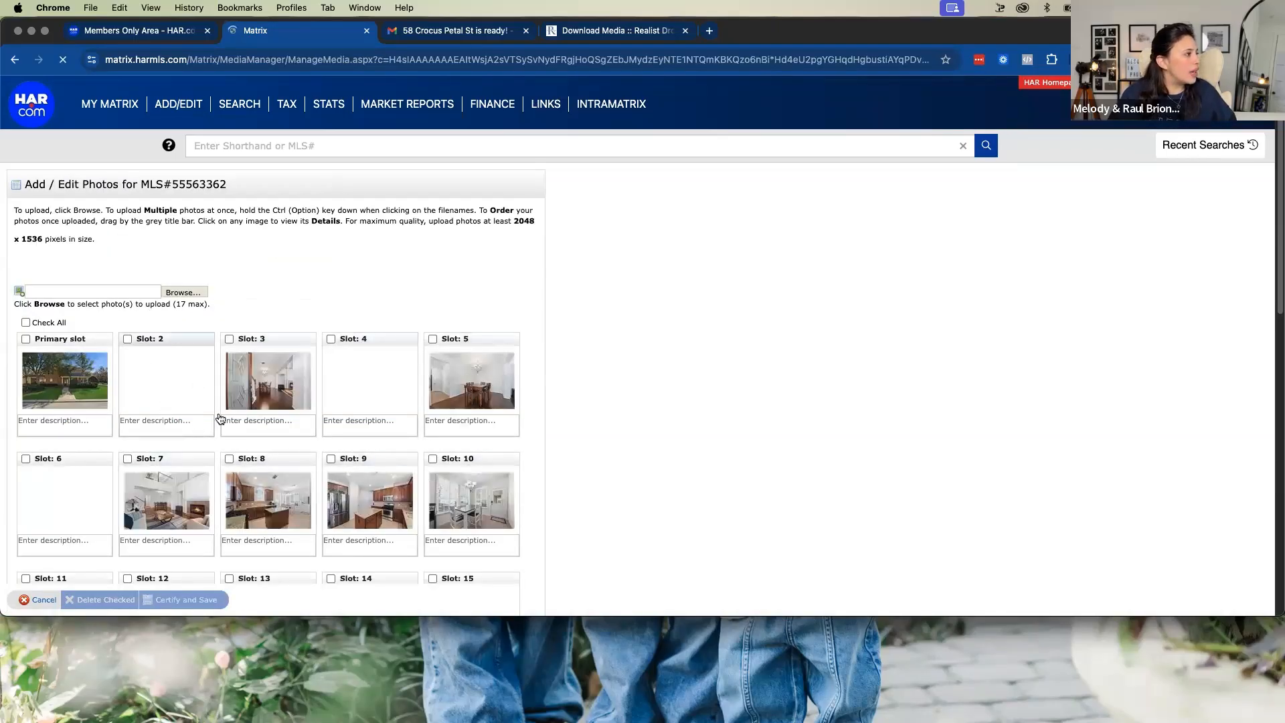
pyautogui.scroll(-10, 433, 448)
pyautogui.scroll(10, 433, 449)
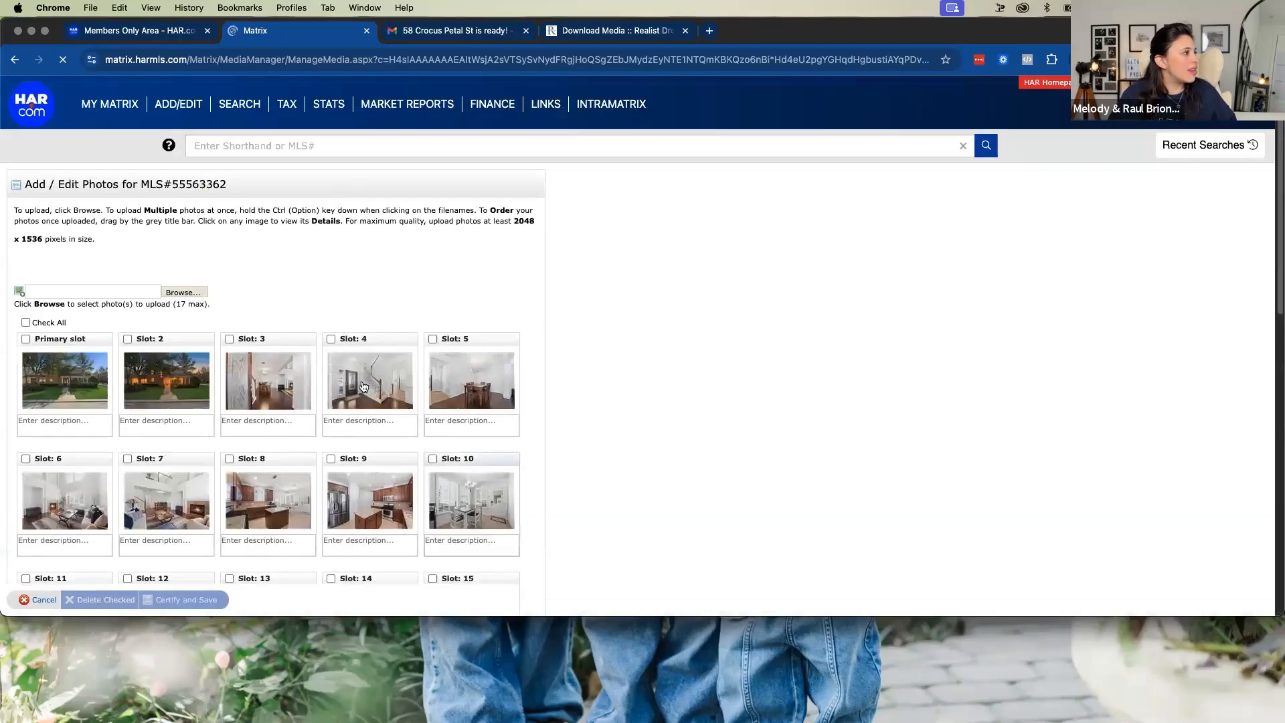
pyautogui.click(185, 294)
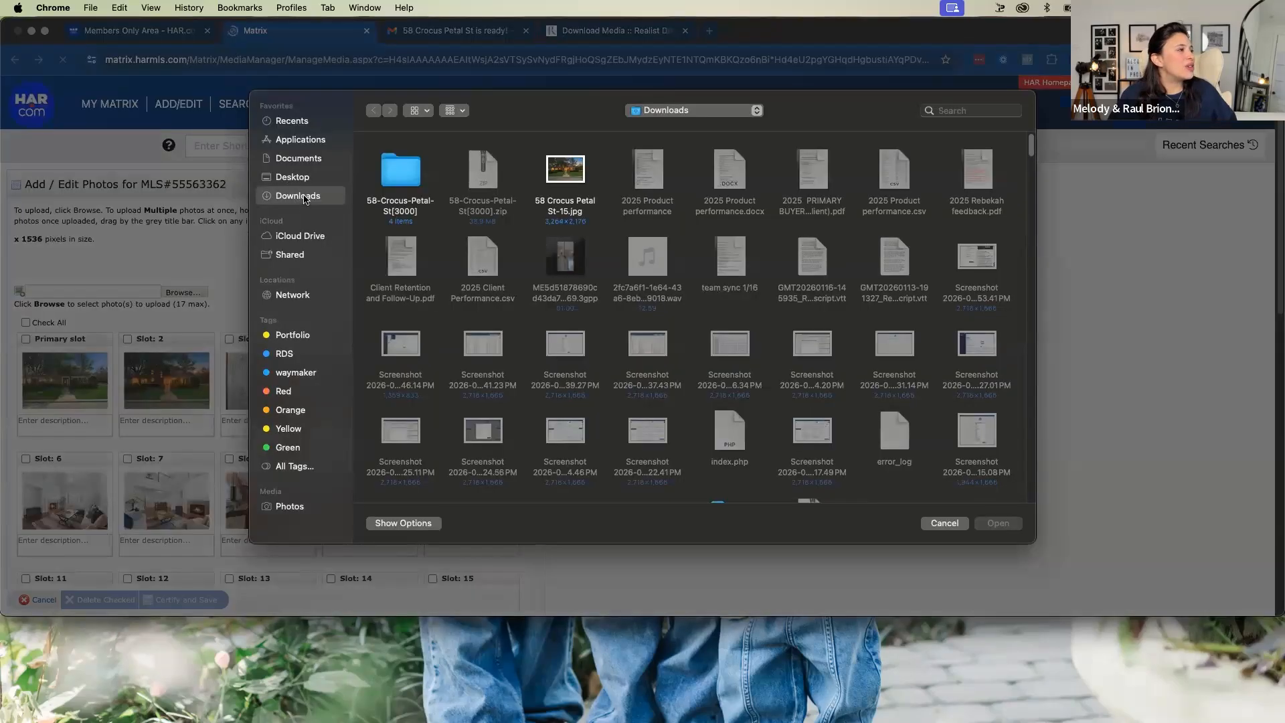
pyautogui.doubleClick(401, 173)
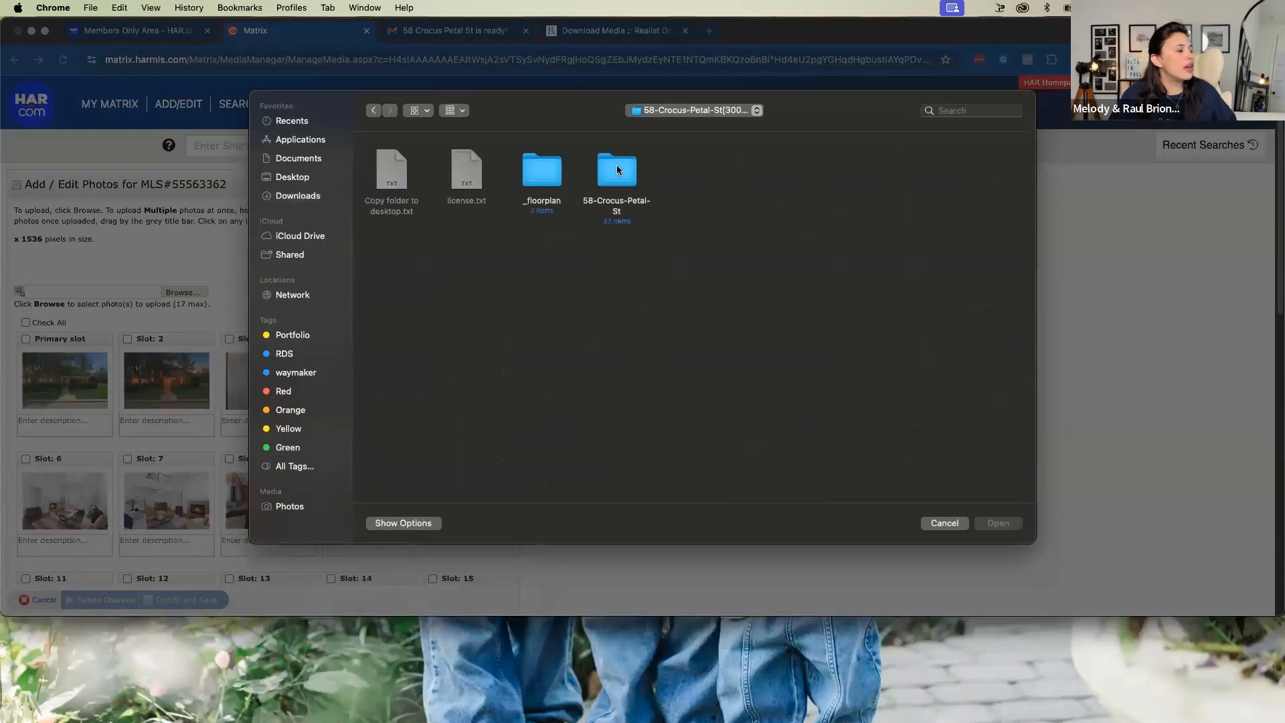
pyautogui.doubleClick(620, 171)
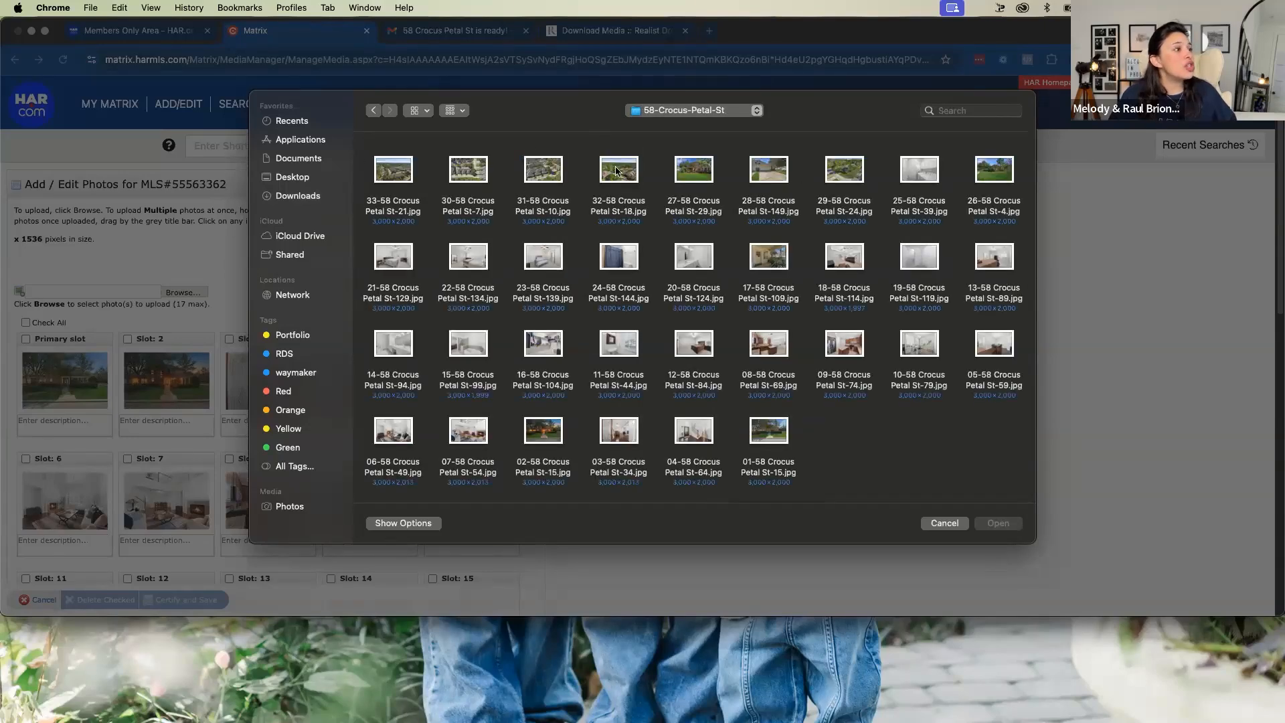
pyautogui.rightClick(830, 443)
pyautogui.click(901, 485)
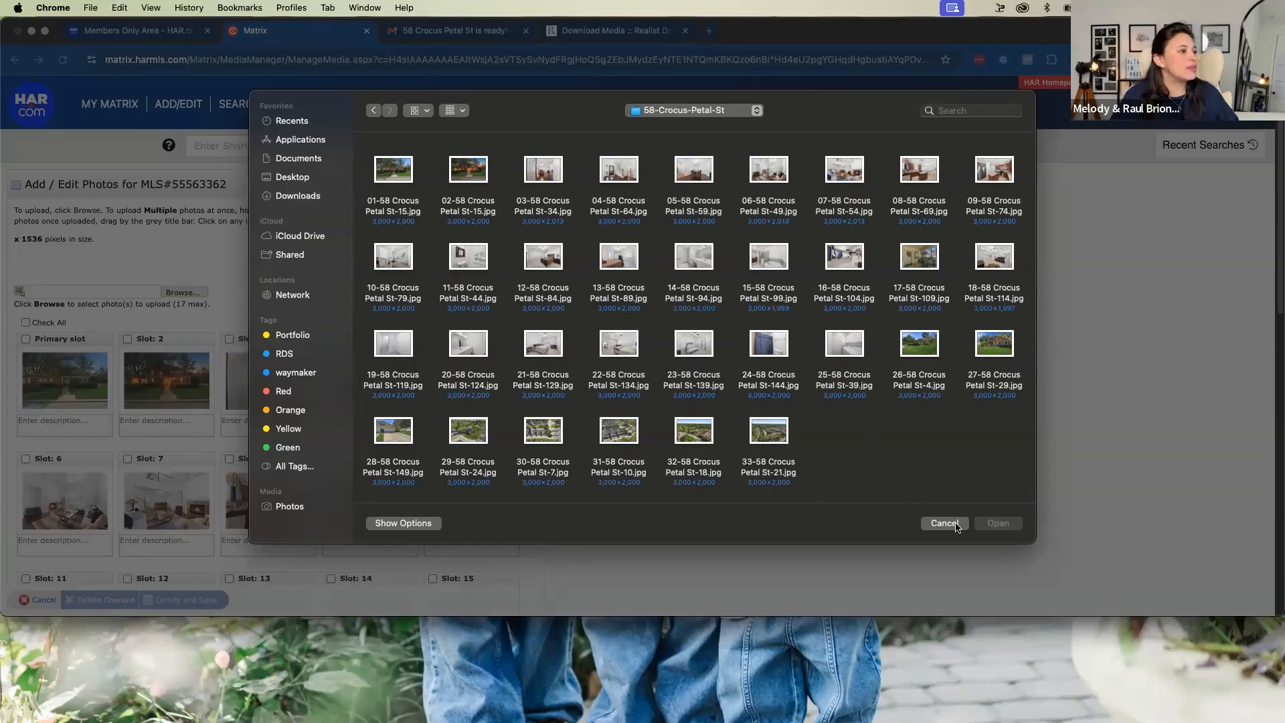
pyautogui.moveTo(952, 464); pyautogui.dragTo(267, 174)
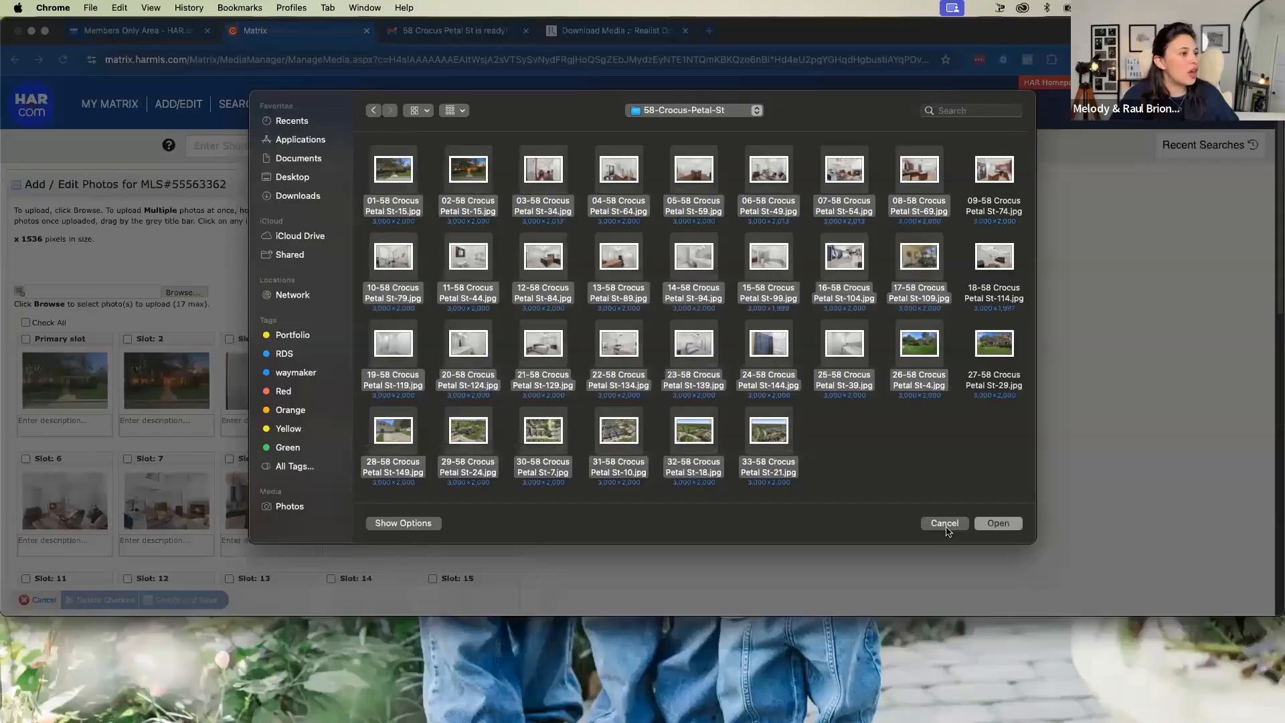
pyautogui.press('Return')
# Examine the order of the listing's photos from the primary slot through the last slot
pyautogui.scroll(-10, 413, 470)
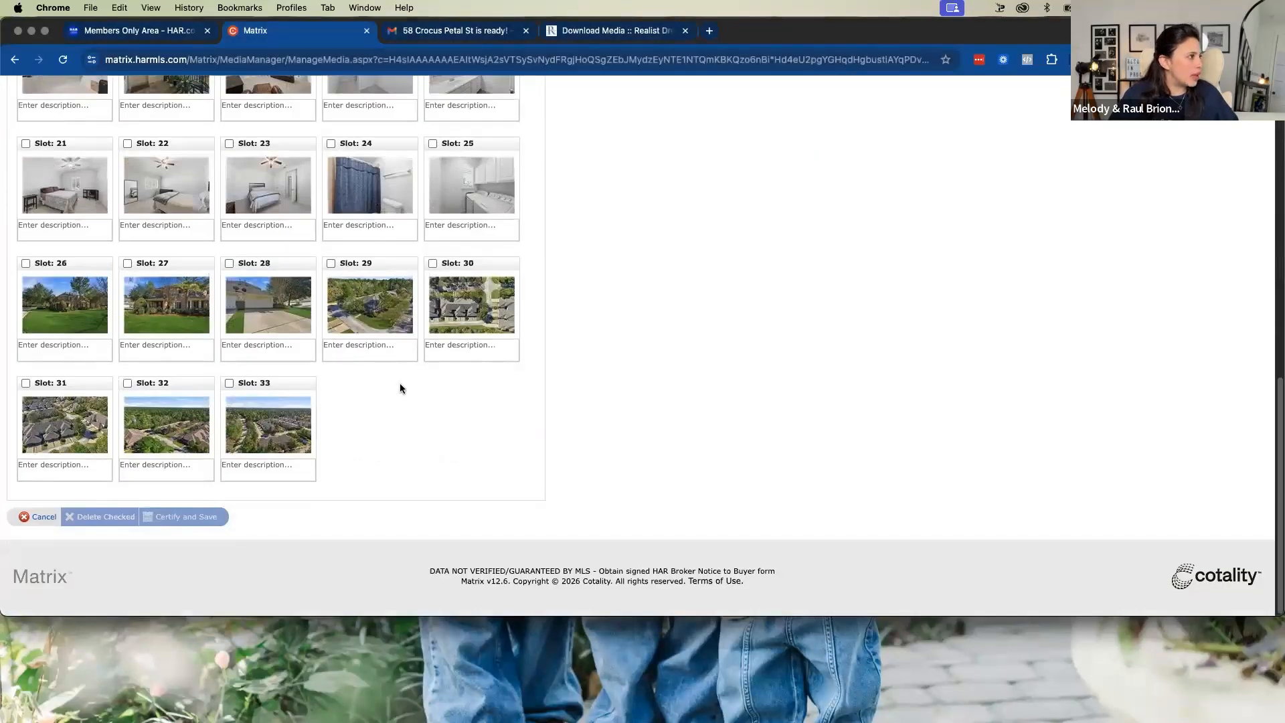
pyautogui.scroll(10, 404, 375)
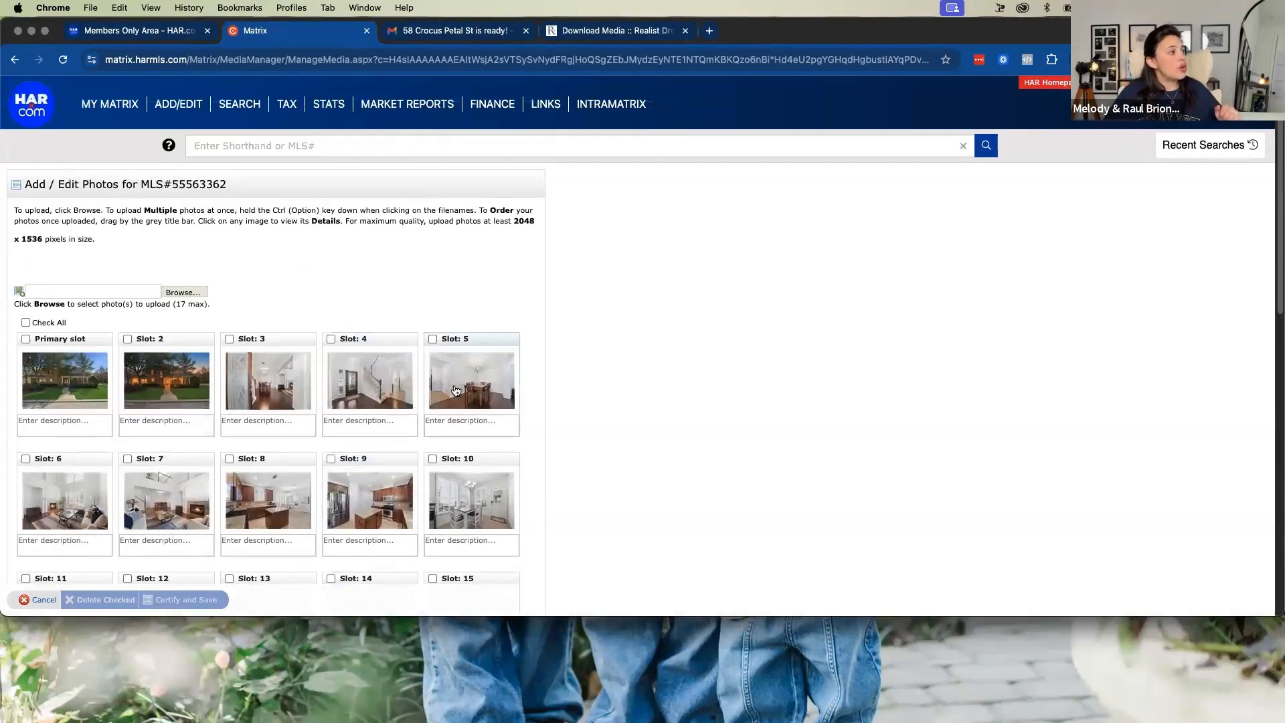
pyautogui.scroll(-2, 445, 372)
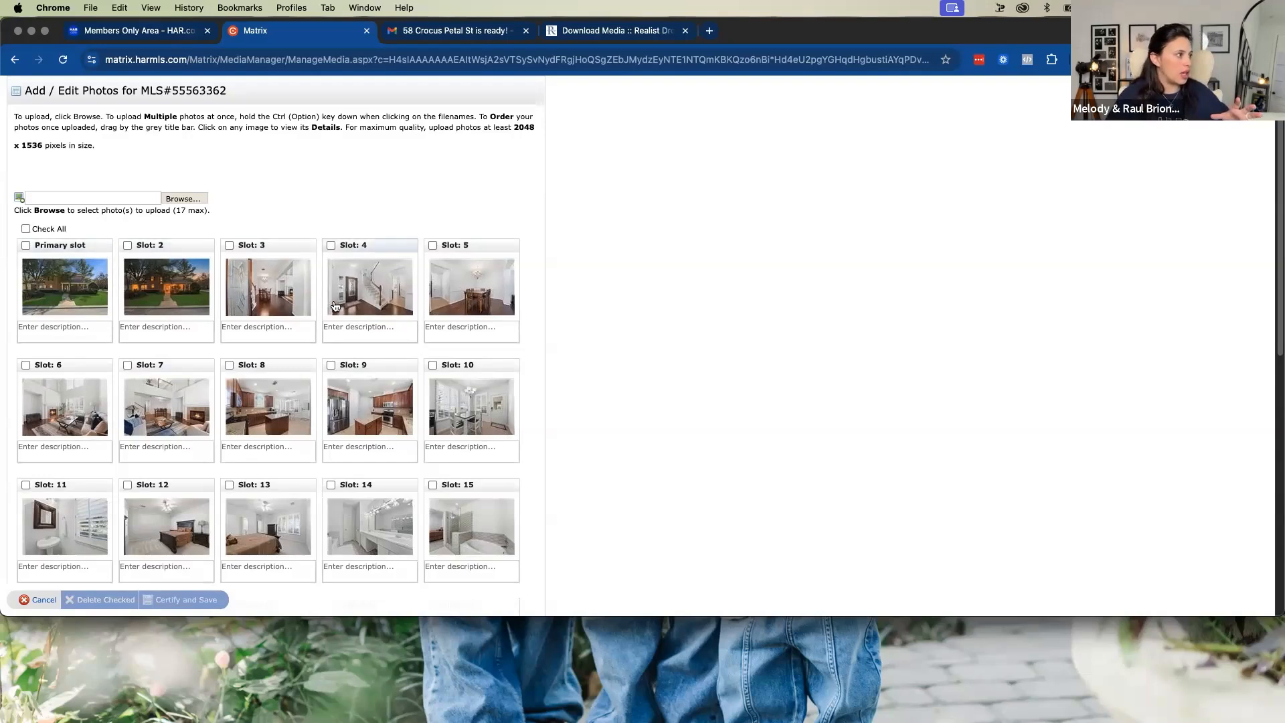
pyautogui.scroll(-3, 334, 304)
pyautogui.scroll(-1, 334, 305)
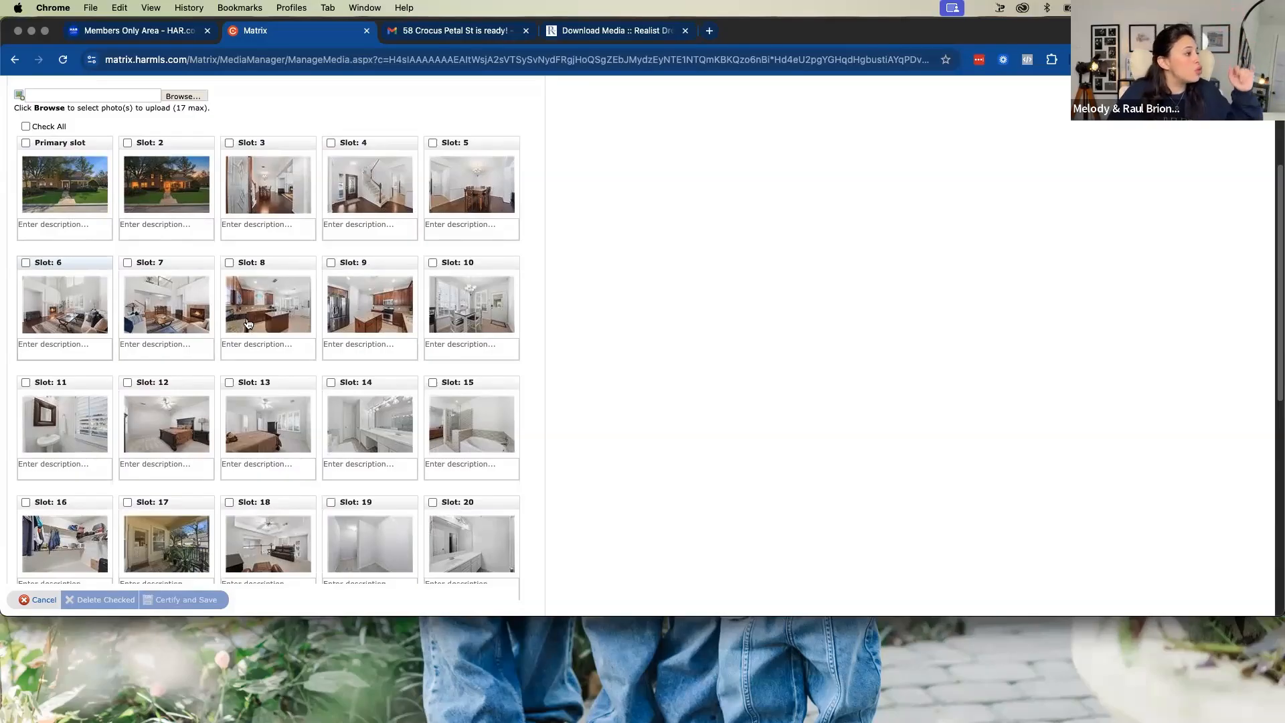
pyautogui.scroll(-4, 292, 301)
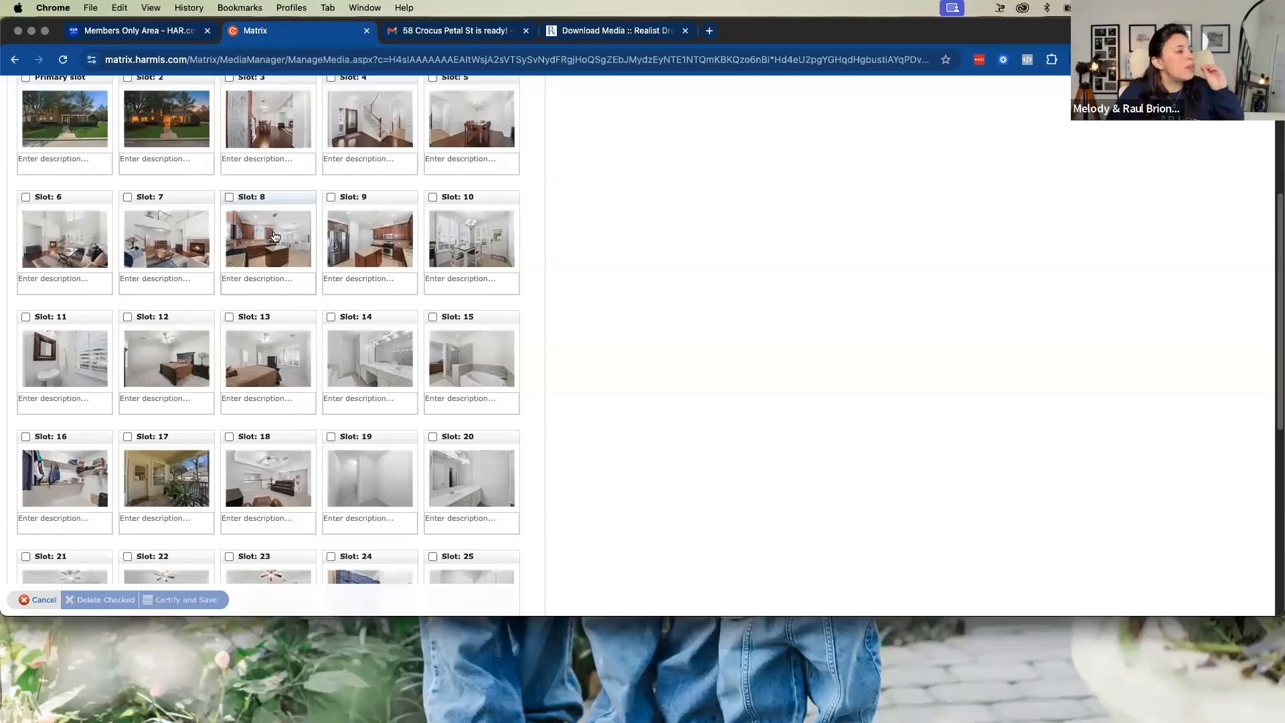
pyautogui.scroll(-10, 375, 268)
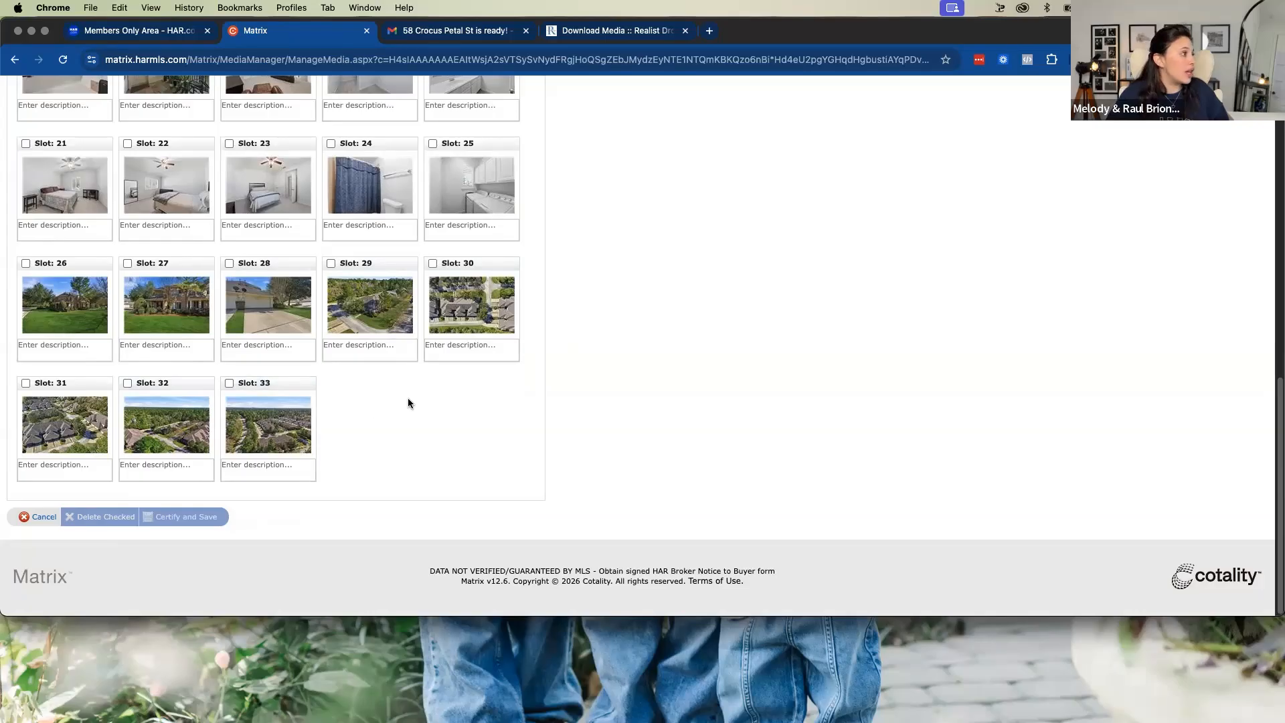
pyautogui.scroll(4, 408, 398)
pyautogui.scroll(15, 408, 397)
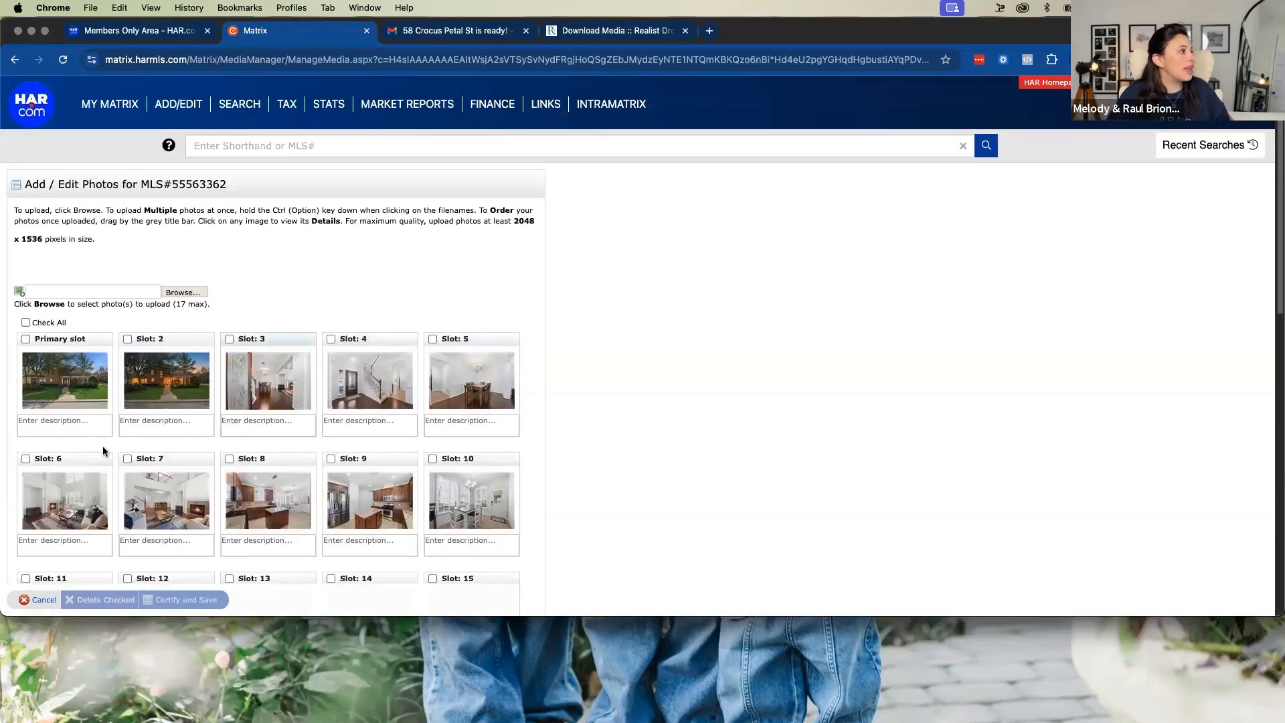
pyautogui.scroll(-15, 231, 421)
pyautogui.scroll(15, 231, 422)
pyautogui.click(196, 292)
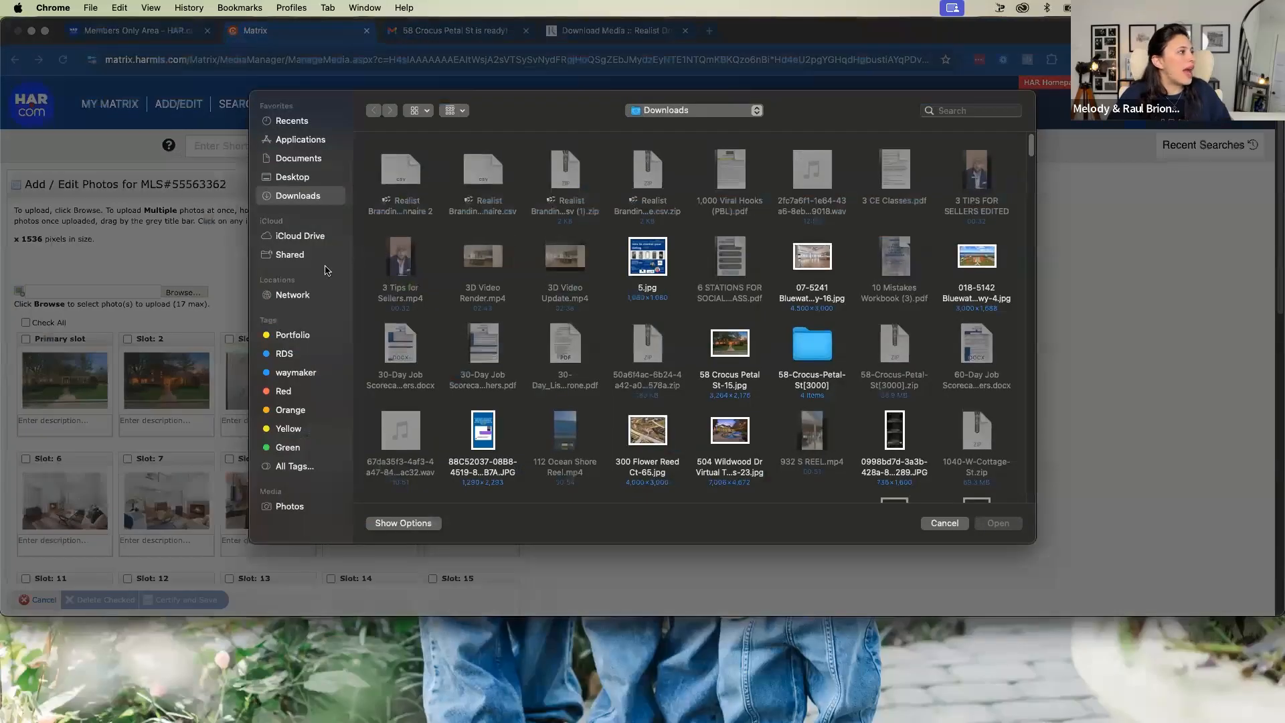
pyautogui.doubleClick(812, 345)
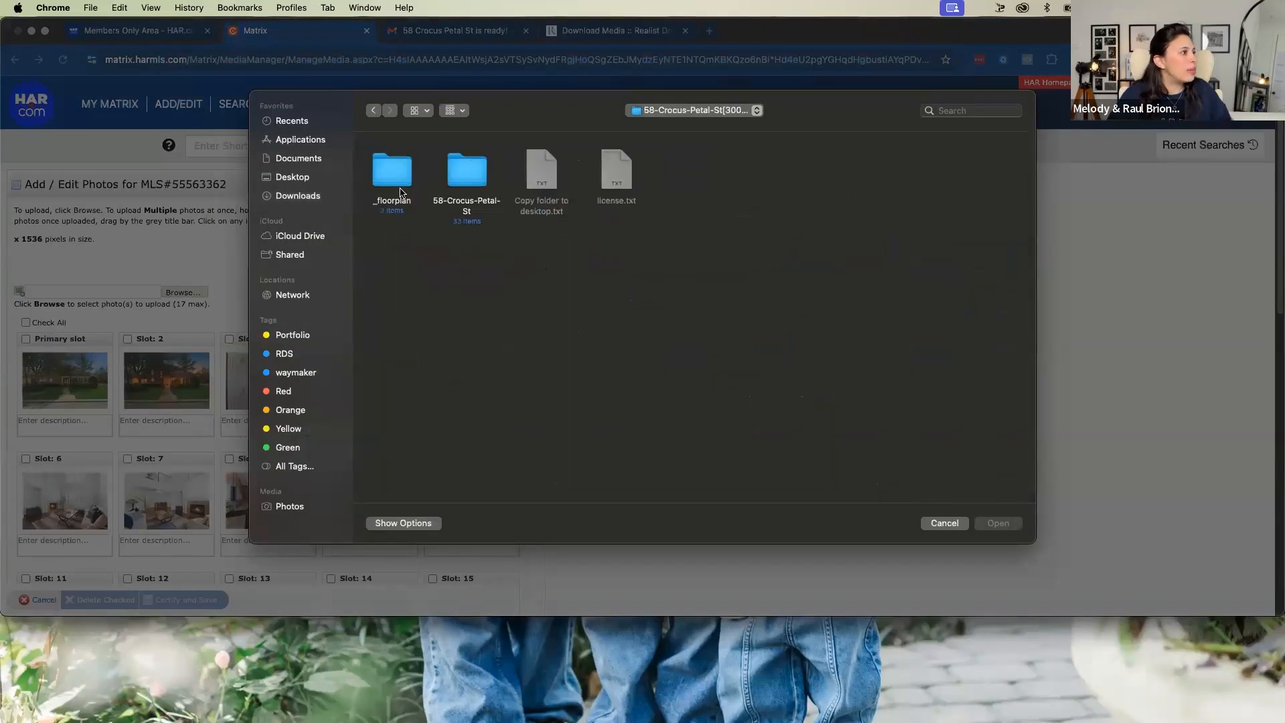
pyautogui.doubleClick(380, 173)
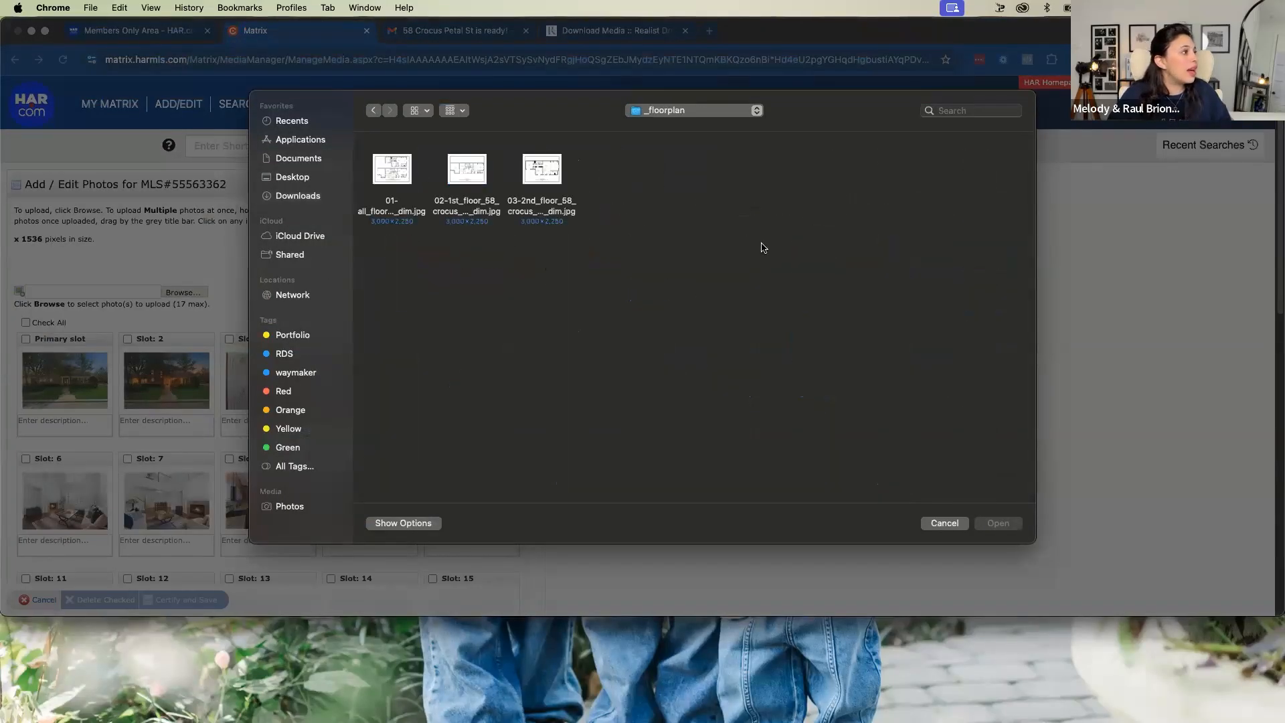
pyautogui.click(396, 165)
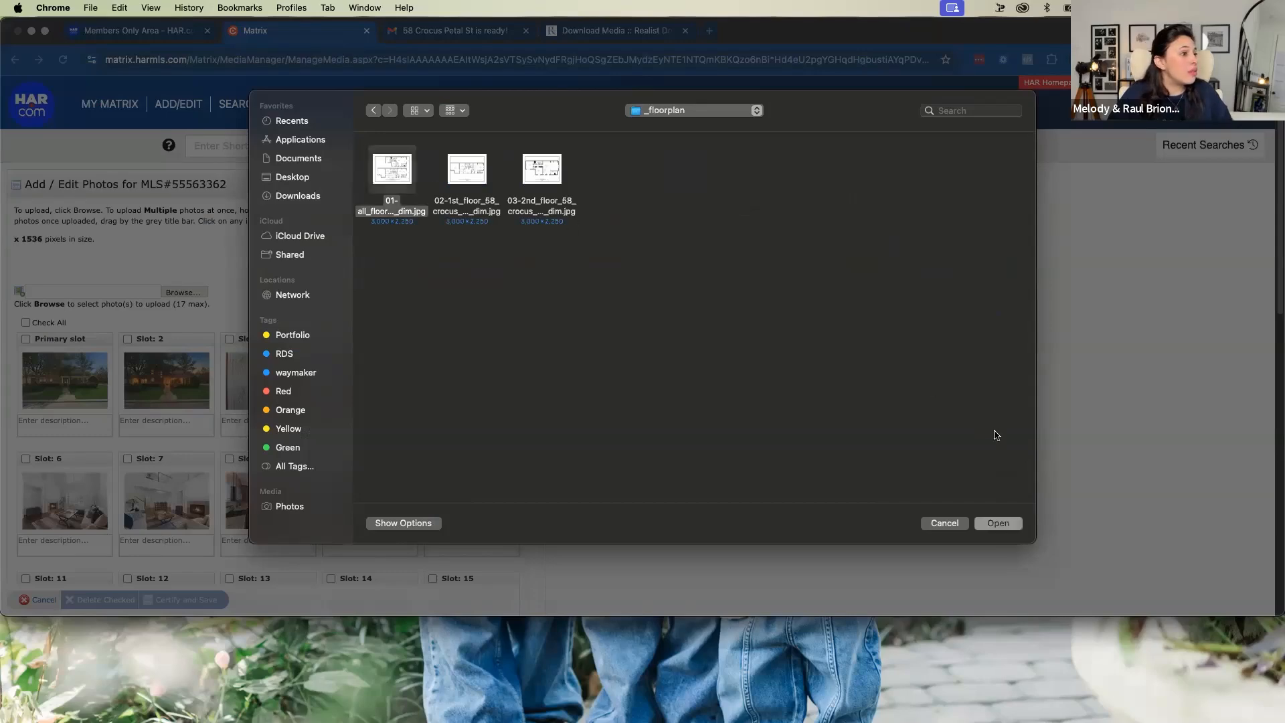
pyautogui.click(999, 524)
pyautogui.scroll(-10, 439, 426)
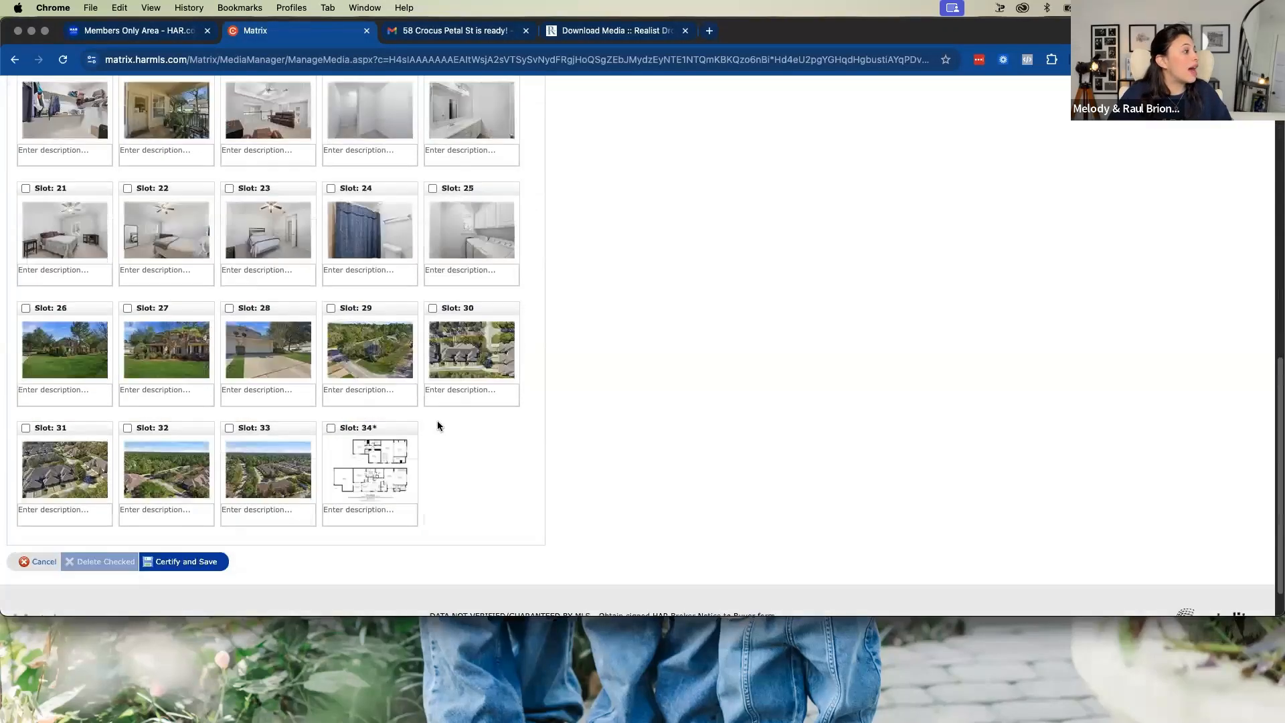
pyautogui.scroll(-1, 439, 426)
pyautogui.click(200, 521)
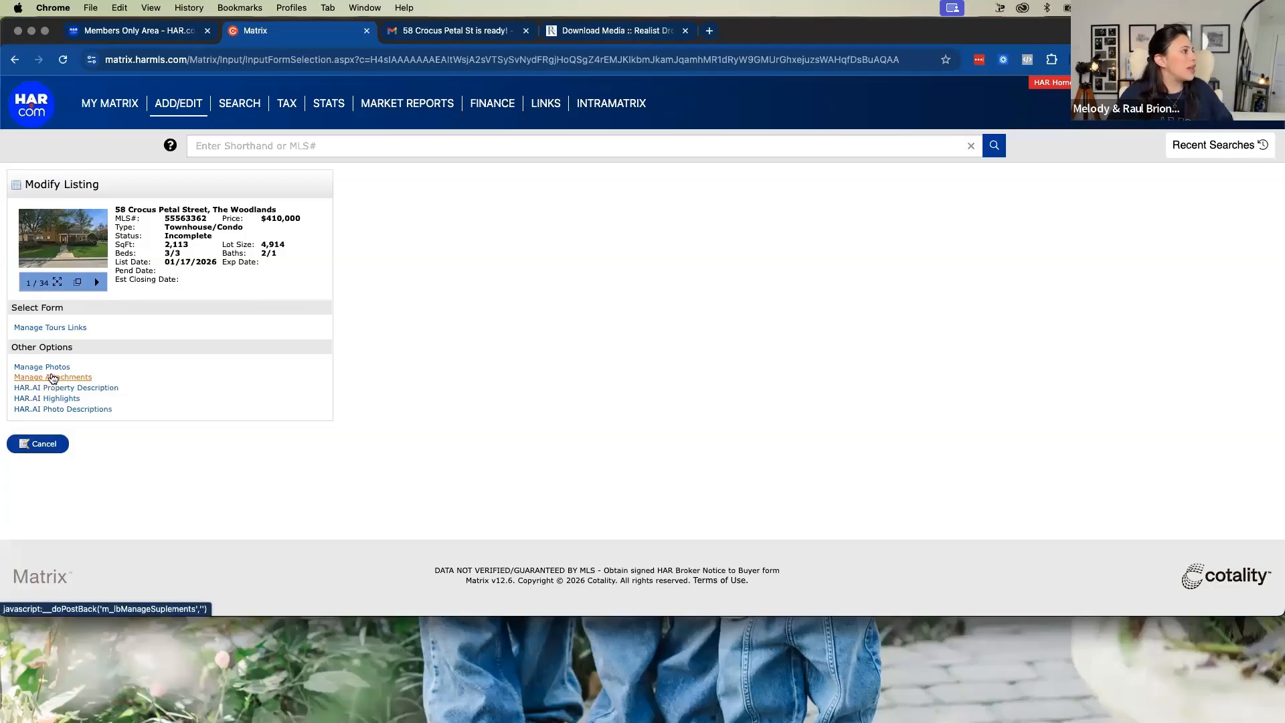
# Open the listing's Manage Tours Links form, then copy the Unbranded Property Site Link from the media-ready email in Gmail
pyautogui.click(60, 328)
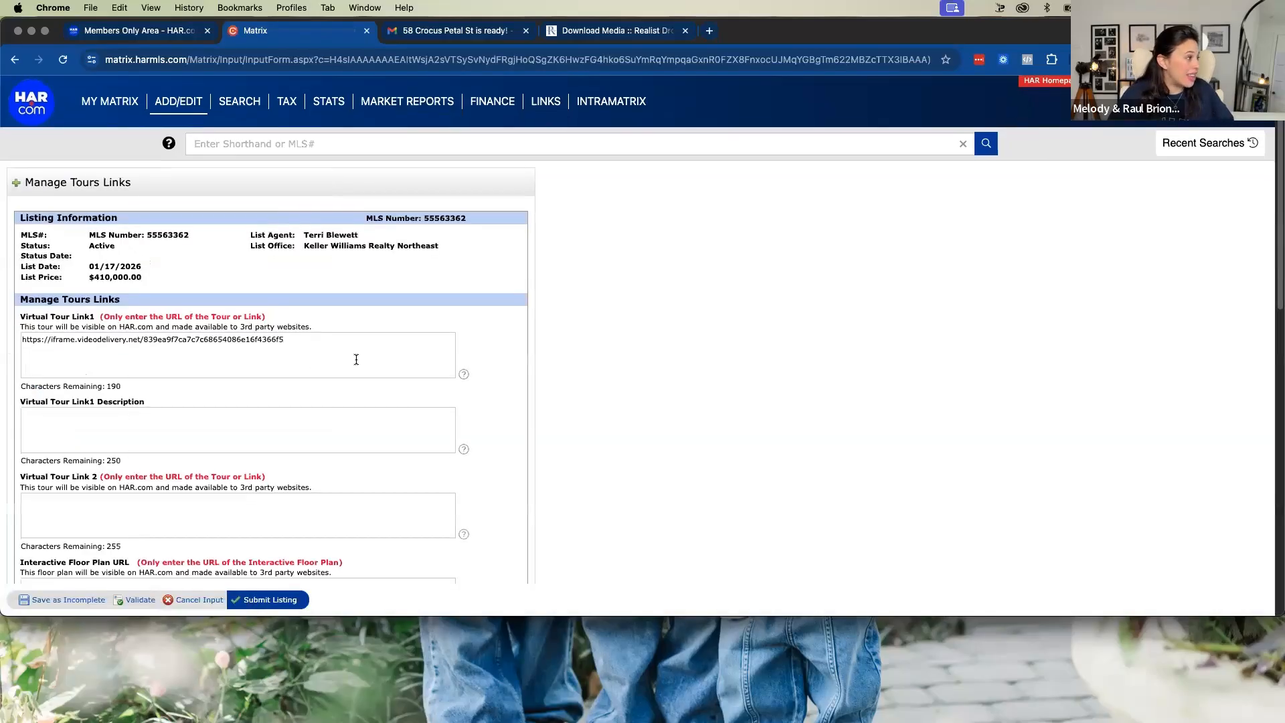
pyautogui.scroll(-1, 358, 360)
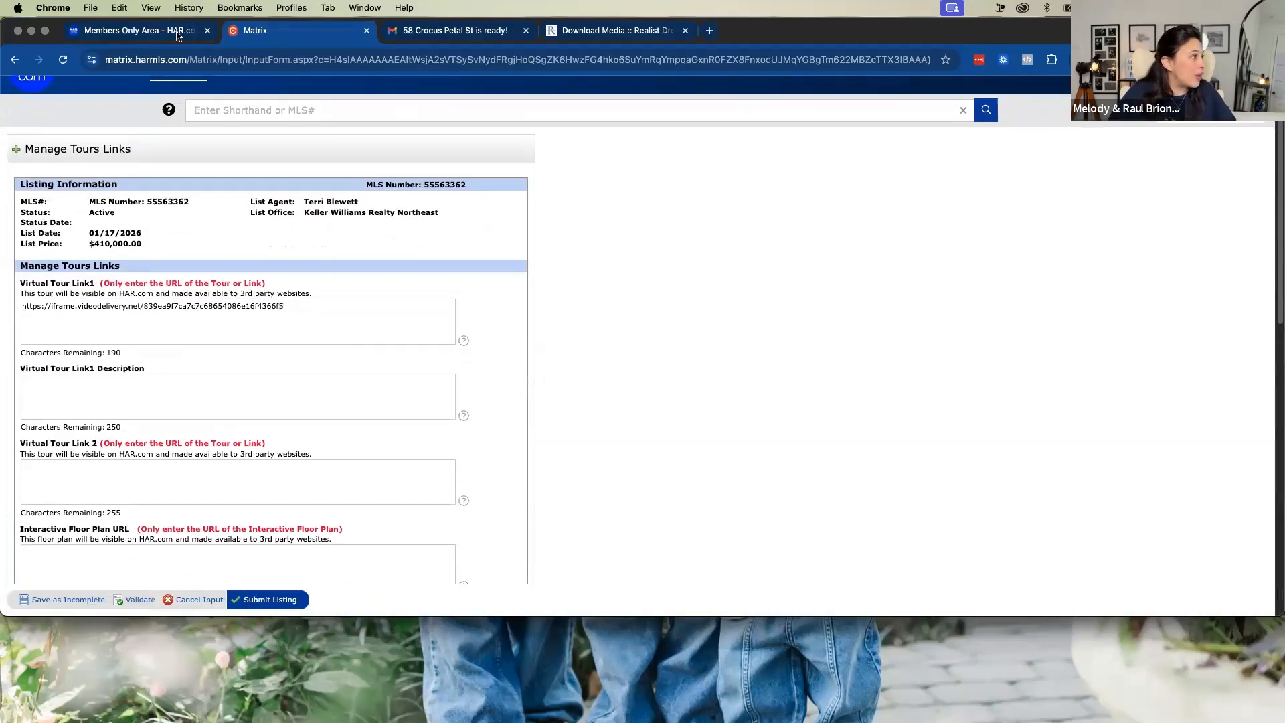
pyautogui.click(445, 33)
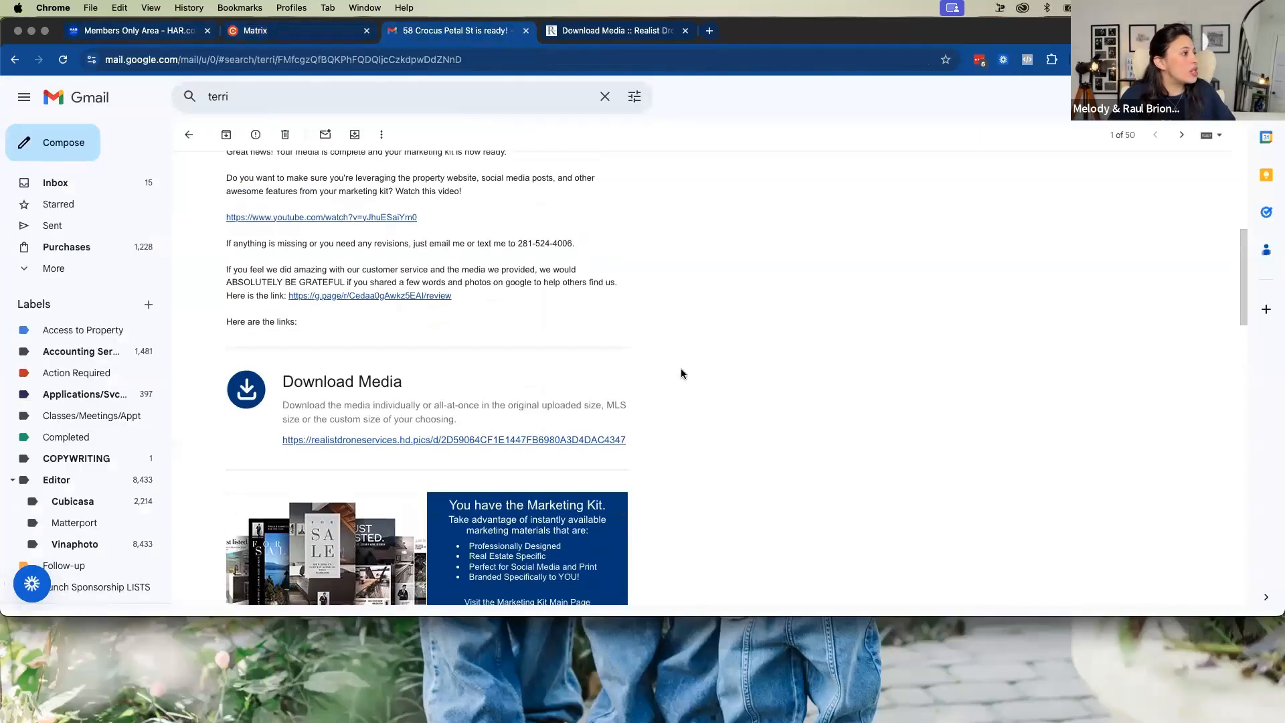
pyautogui.scroll(1, 681, 373)
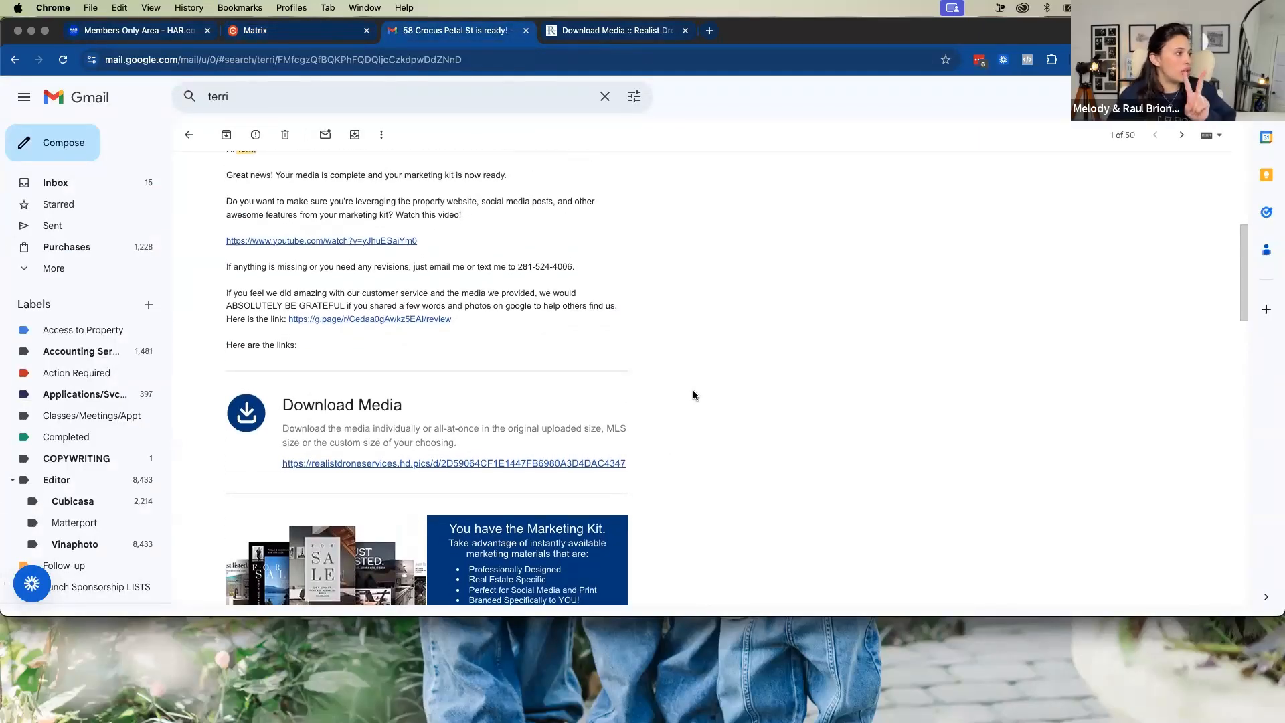
pyautogui.scroll(1, 710, 383)
pyautogui.scroll(-5, 713, 383)
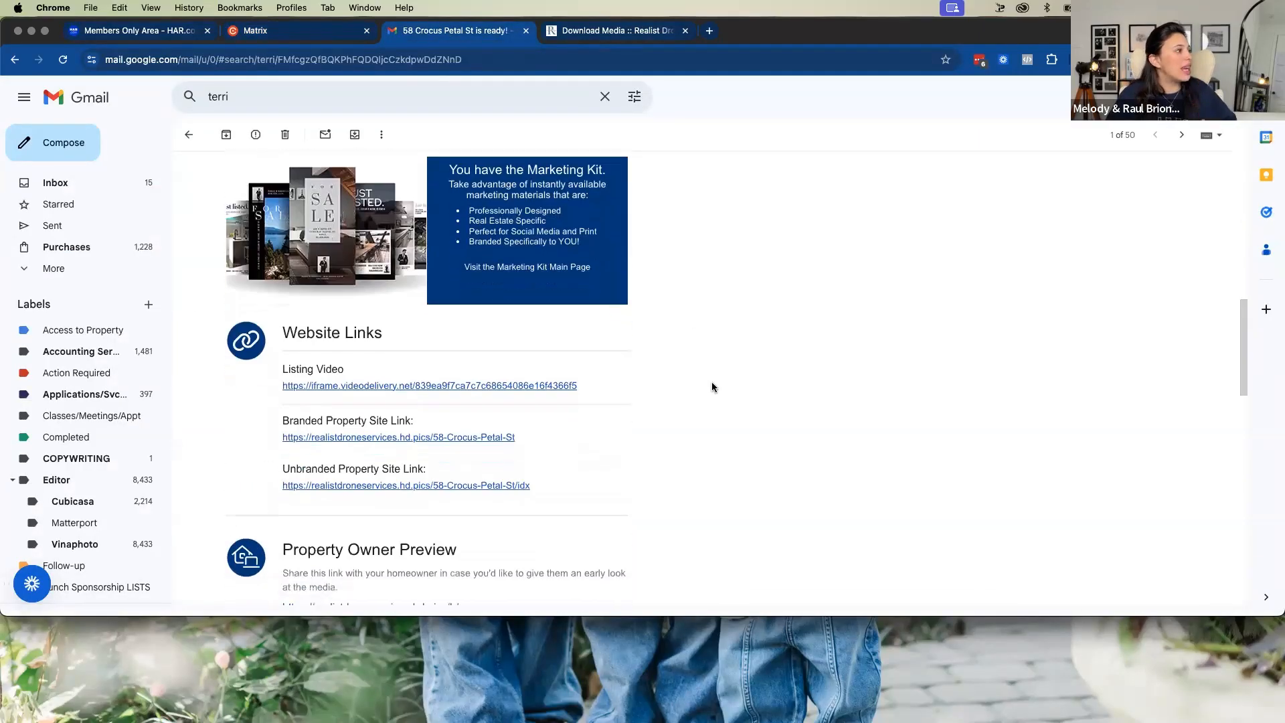
pyautogui.scroll(-2, 712, 387)
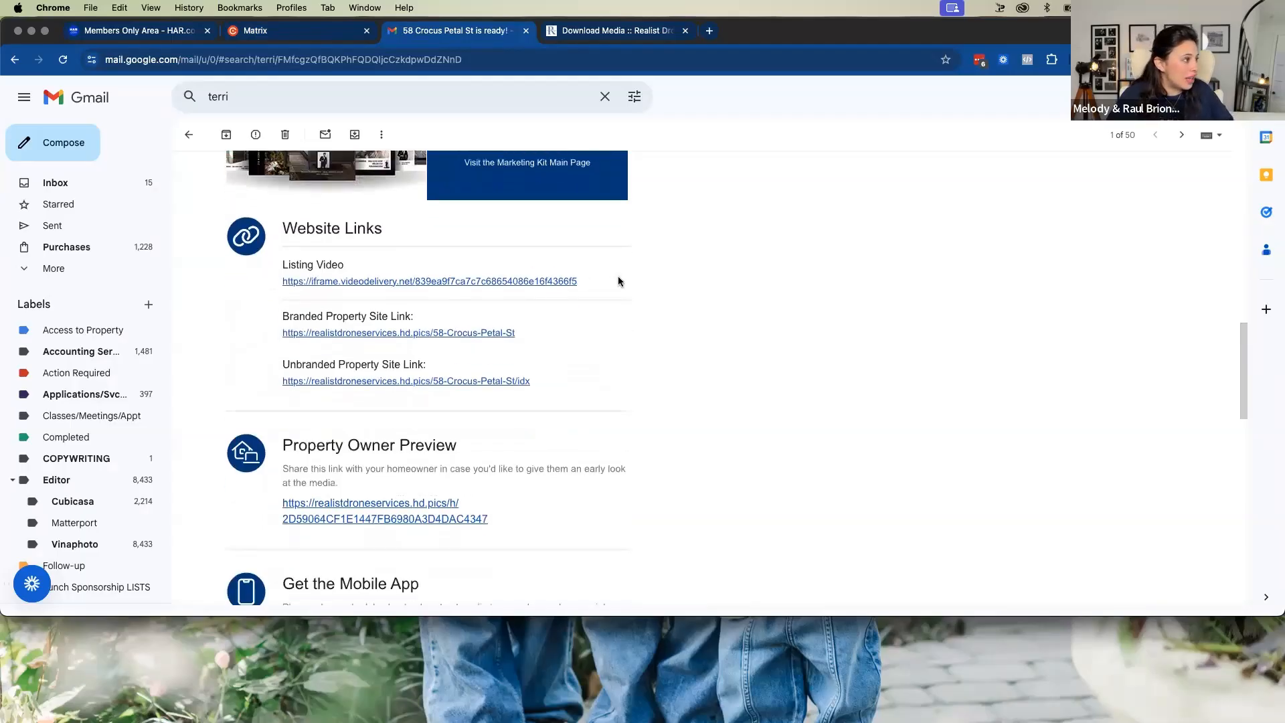
pyautogui.moveTo(439, 391); pyautogui.dragTo(284, 384)
pyautogui.press('super+c')
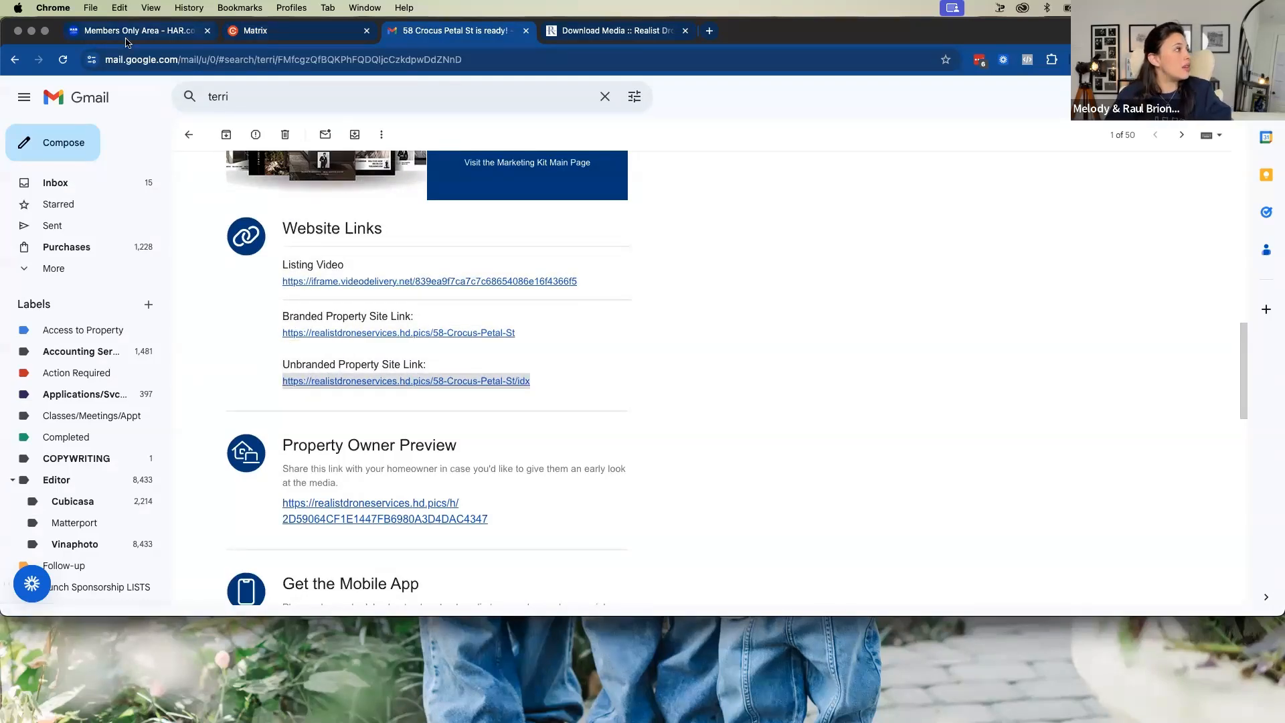
pyautogui.click(288, 34)
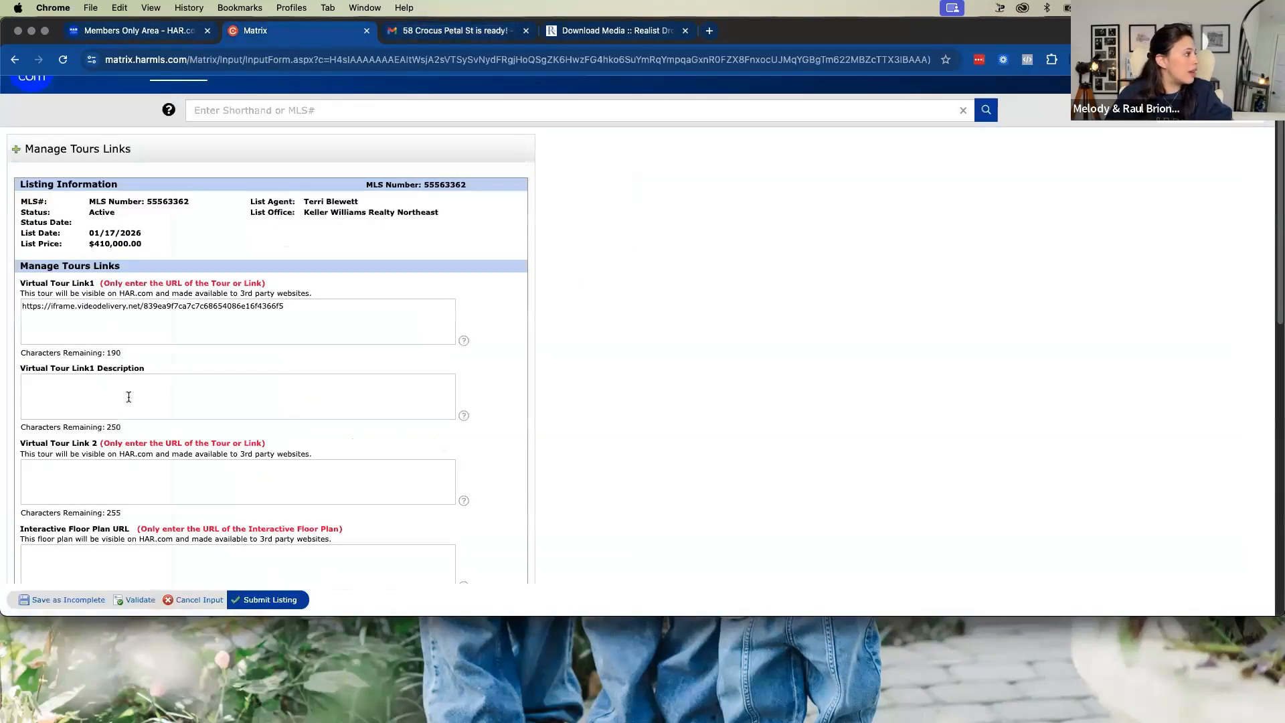
pyautogui.scroll(-5, 150, 420)
pyautogui.scroll(-3, 150, 420)
pyautogui.click(93, 427)
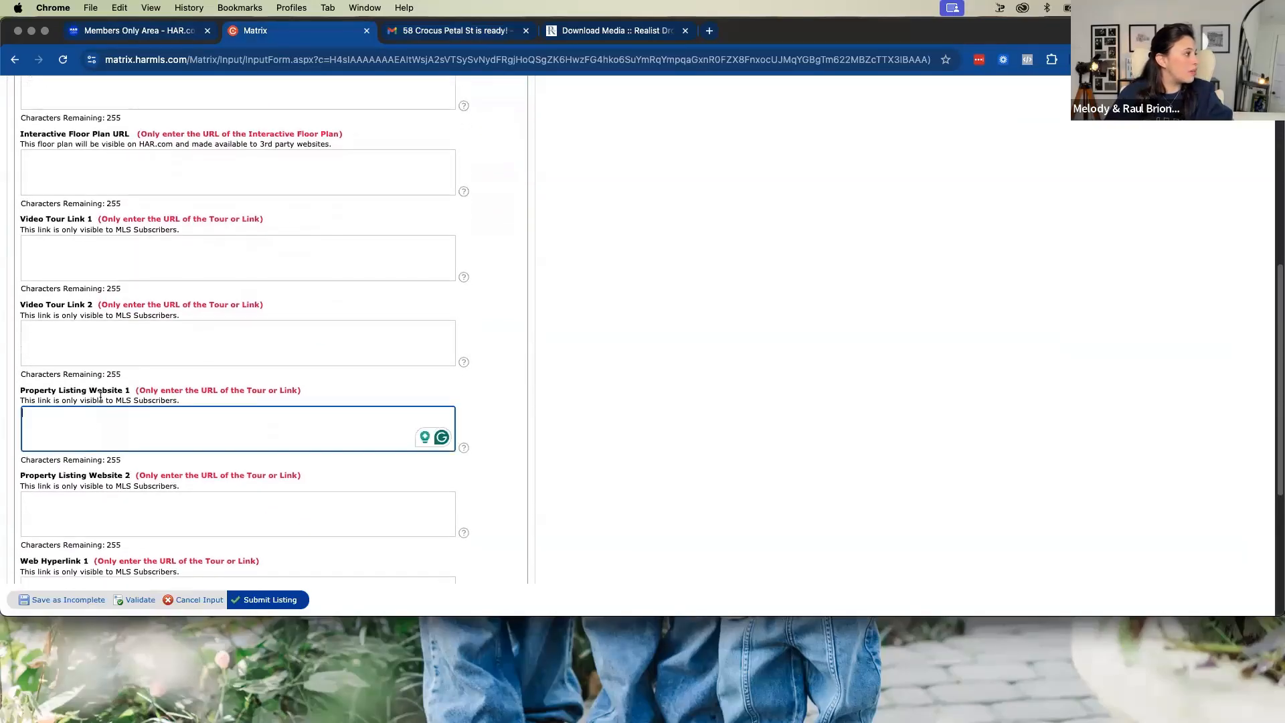
pyautogui.press('super+v')
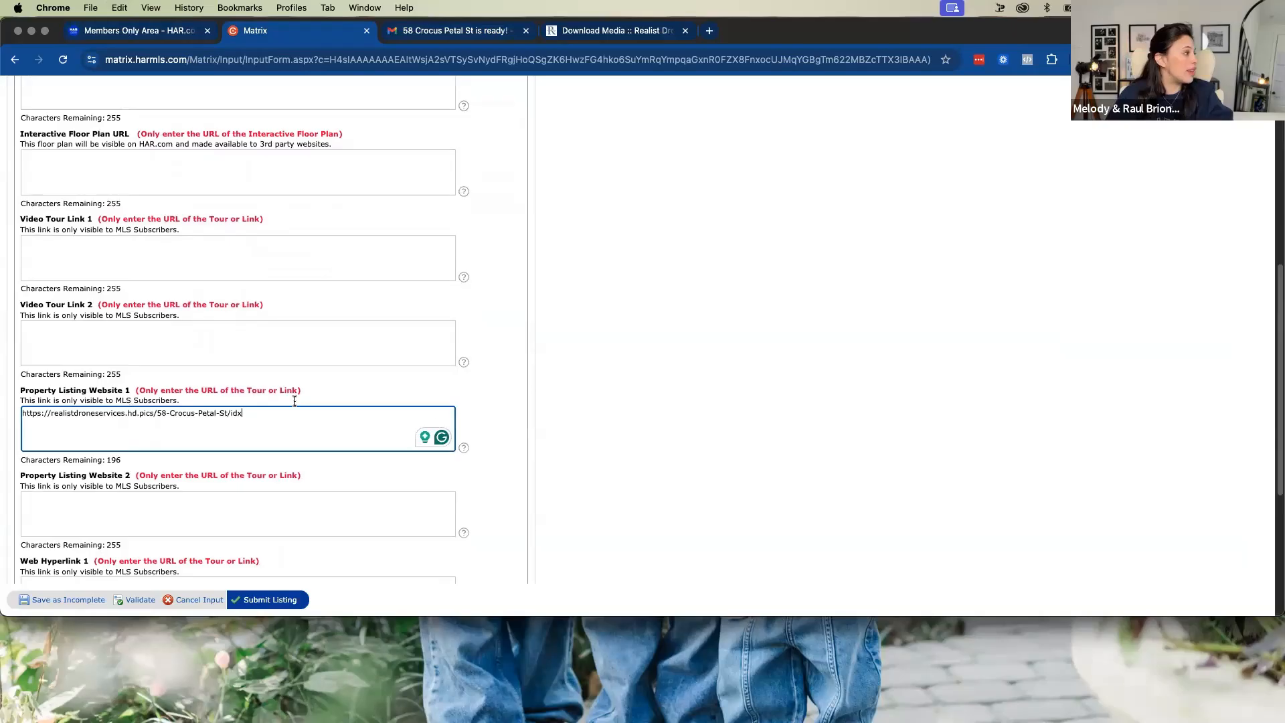
# Review the virtual tour, floor plan, video and website link fields of the tours form, then validate it
pyautogui.scroll(2, 365, 436)
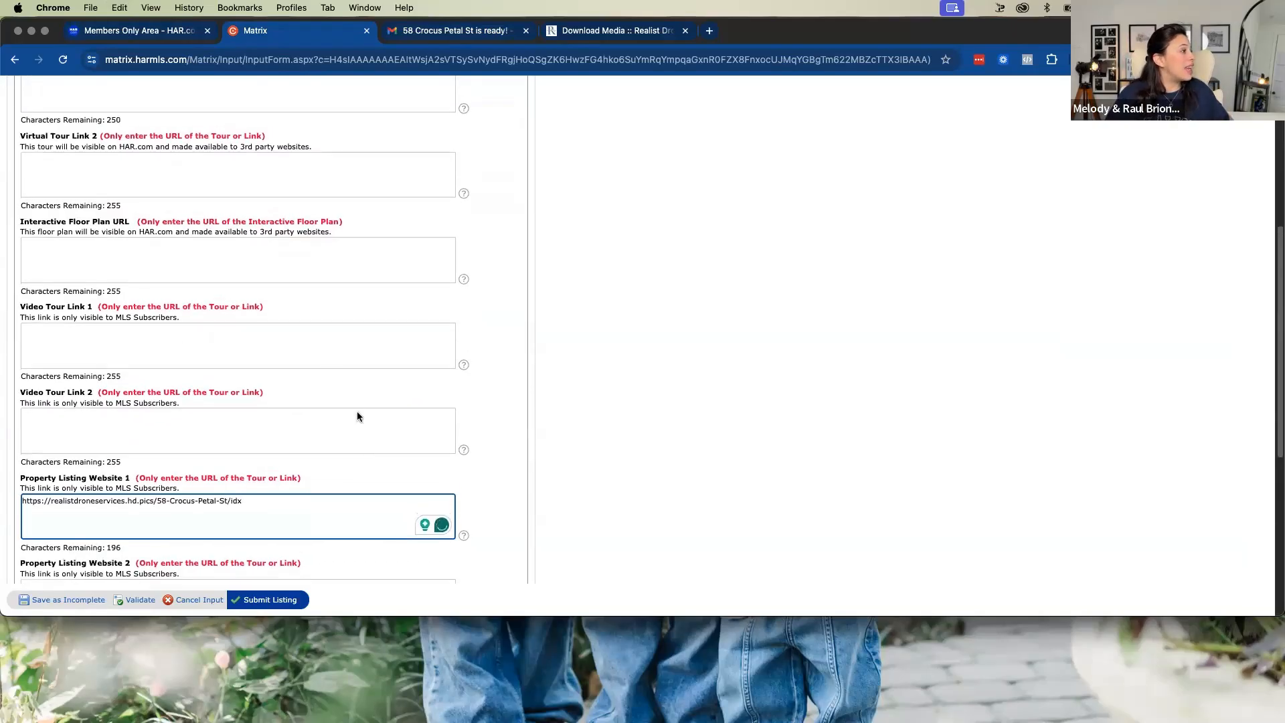
pyautogui.scroll(2, 123, 334)
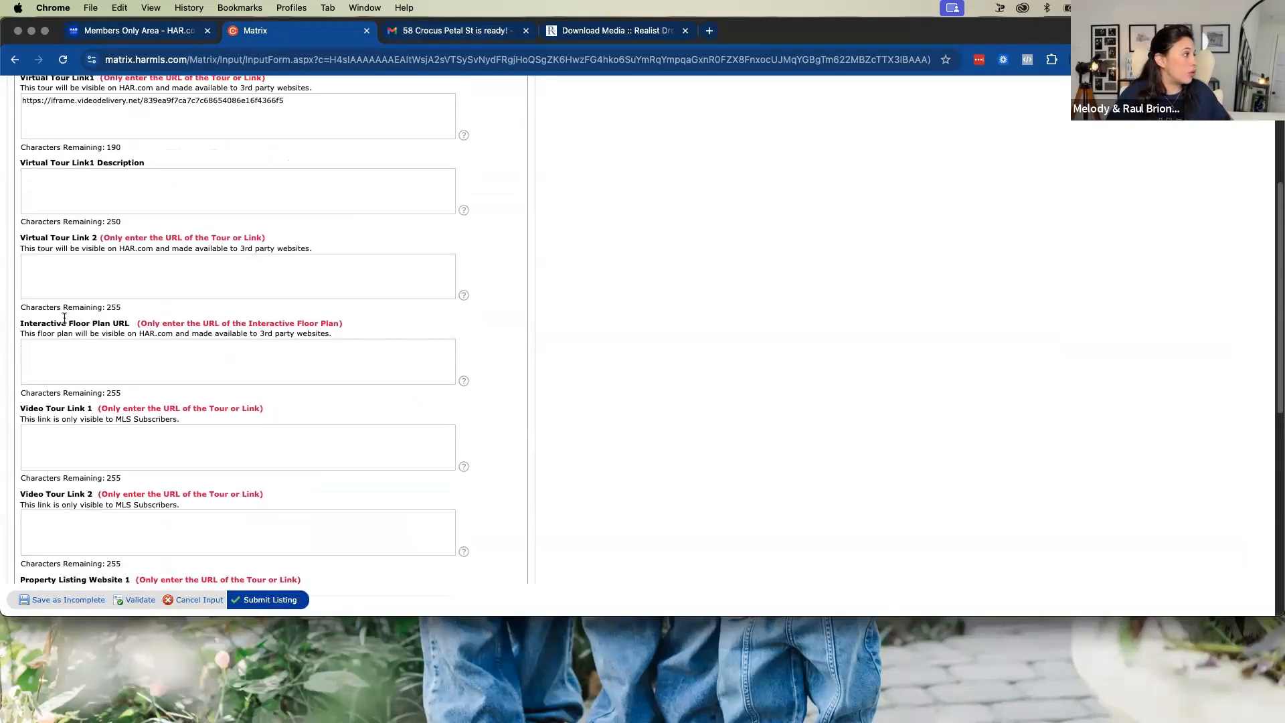
pyautogui.scroll(-8, 267, 415)
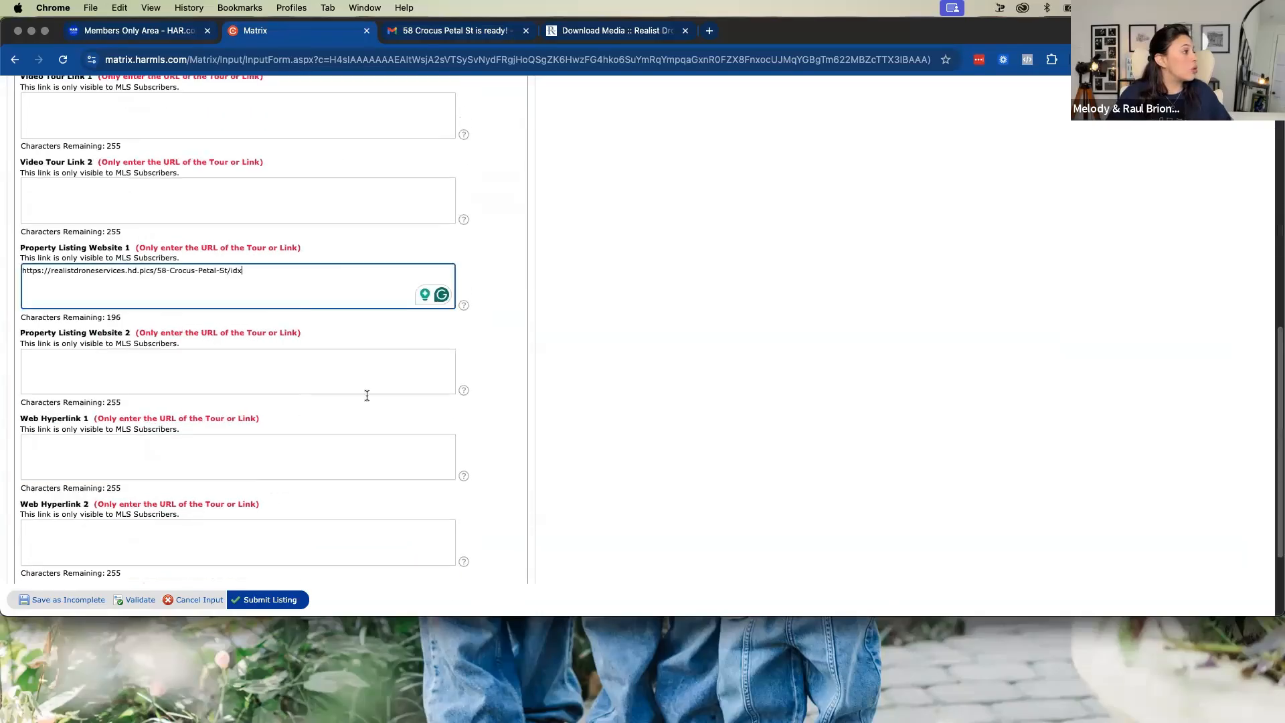
pyautogui.scroll(3, 271, 439)
pyautogui.scroll(5, 262, 432)
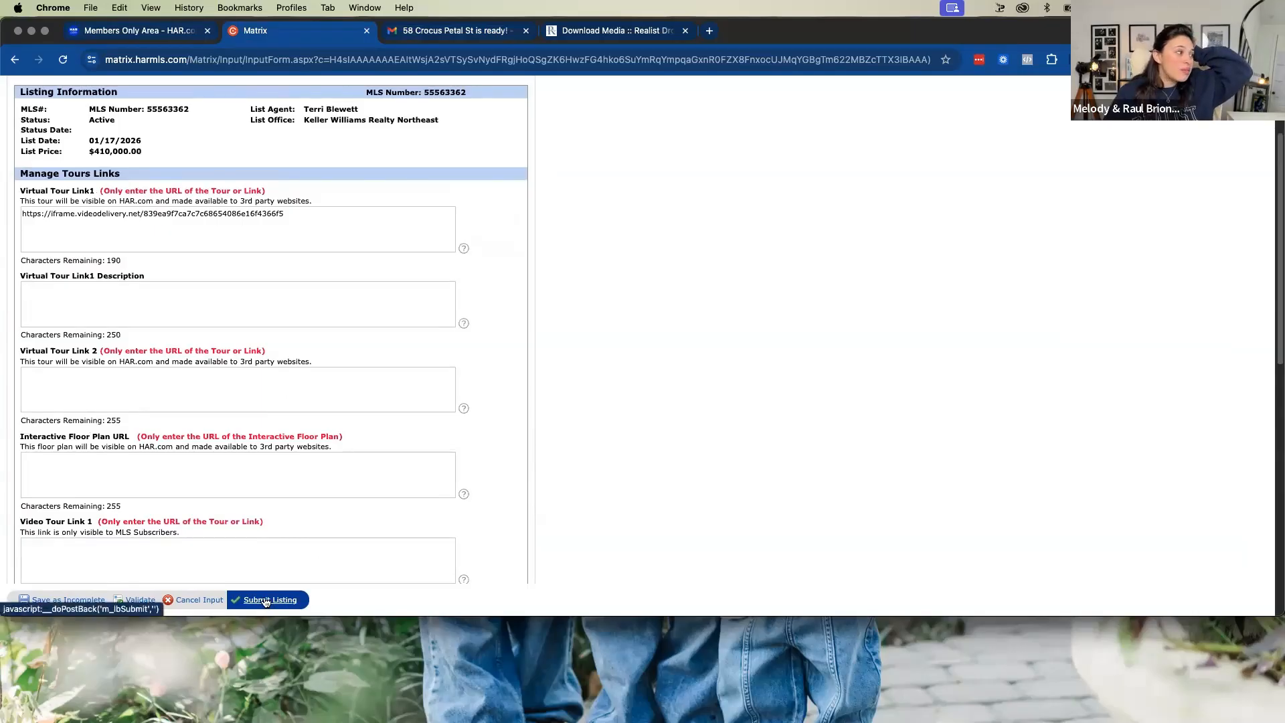
pyautogui.scroll(2, 500, 476)
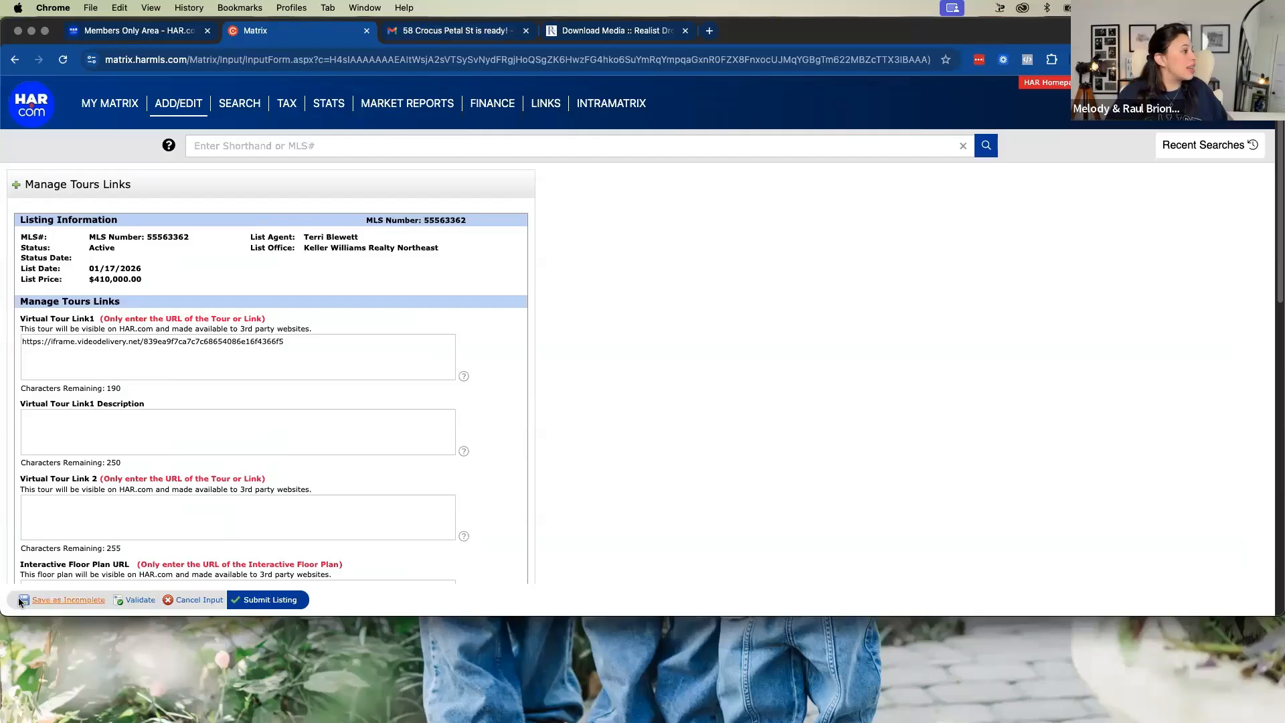
pyautogui.scroll(-3, 134, 589)
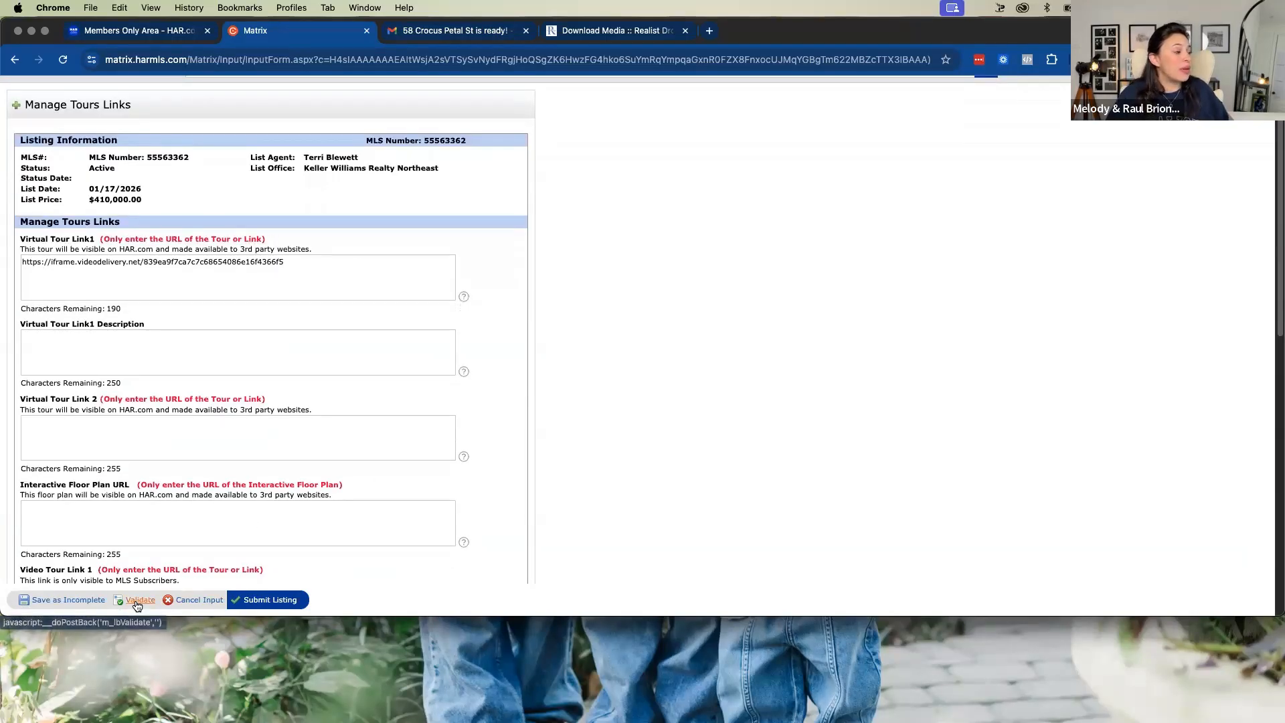
pyautogui.click(139, 600)
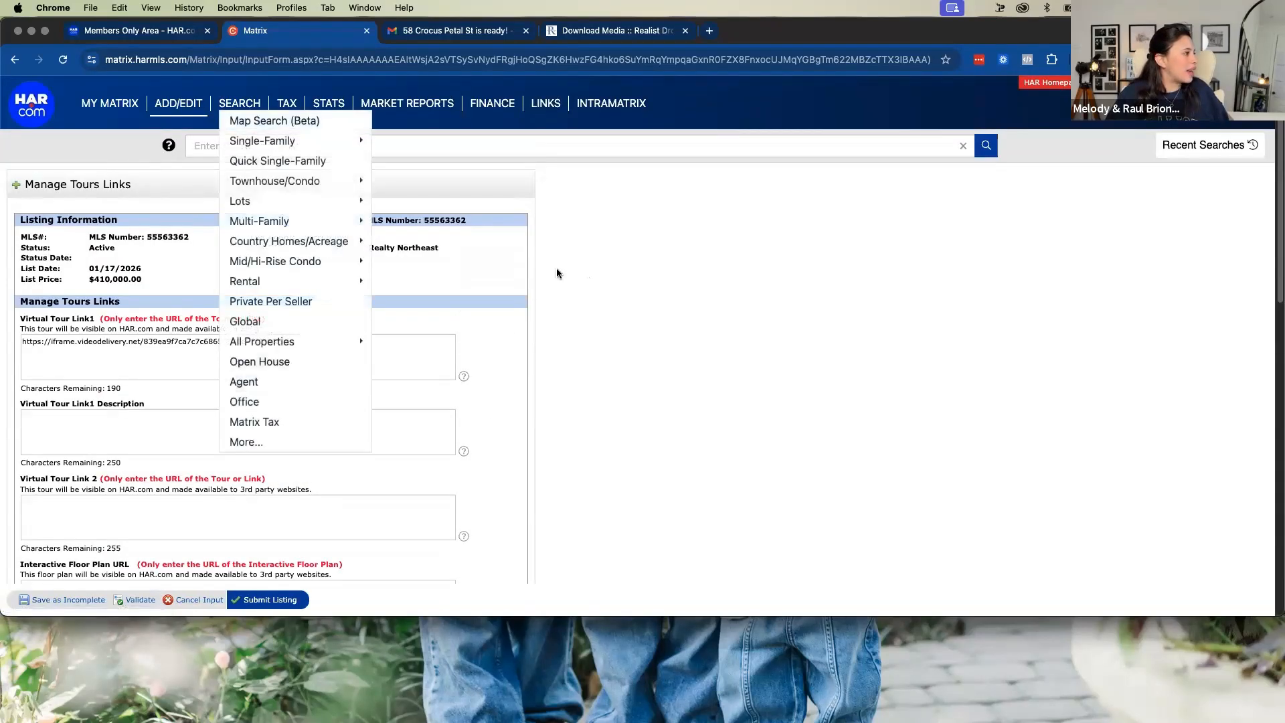
pyautogui.rightClick(16, 60)
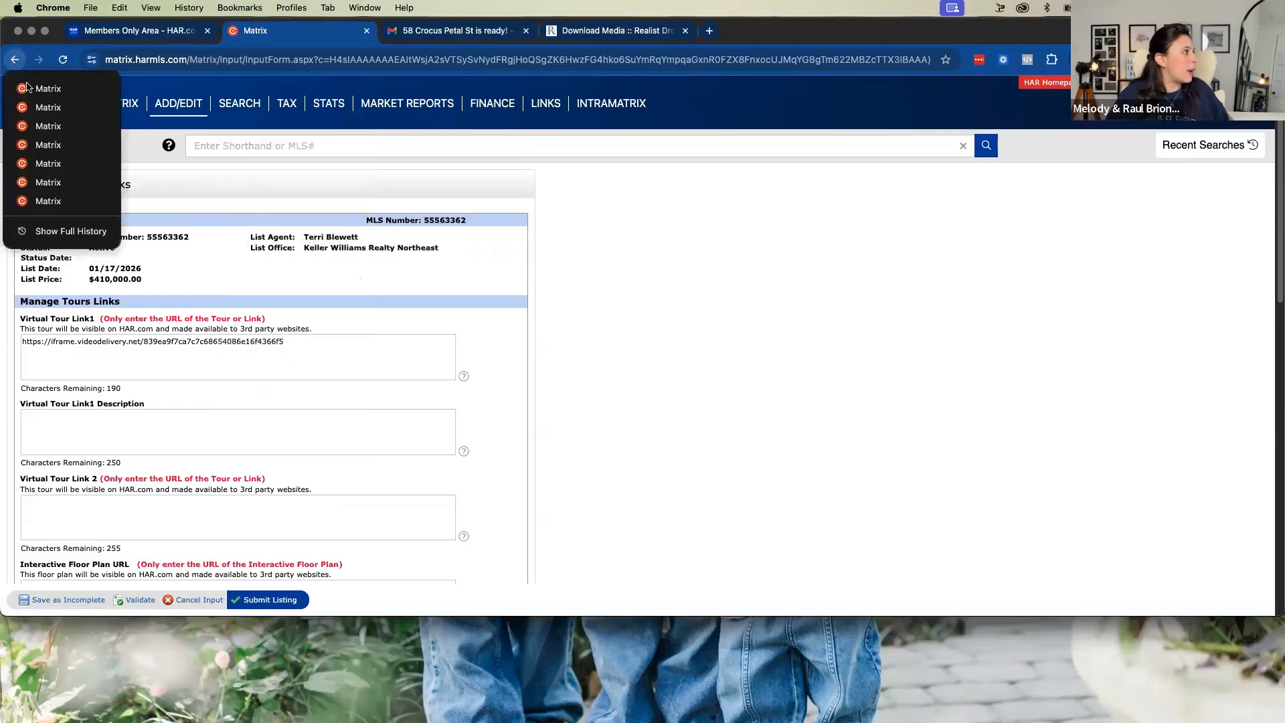
pyautogui.click(31, 104)
pyautogui.rightClick(16, 60)
pyautogui.click(51, 169)
pyautogui.click(56, 262)
pyautogui.click(72, 289)
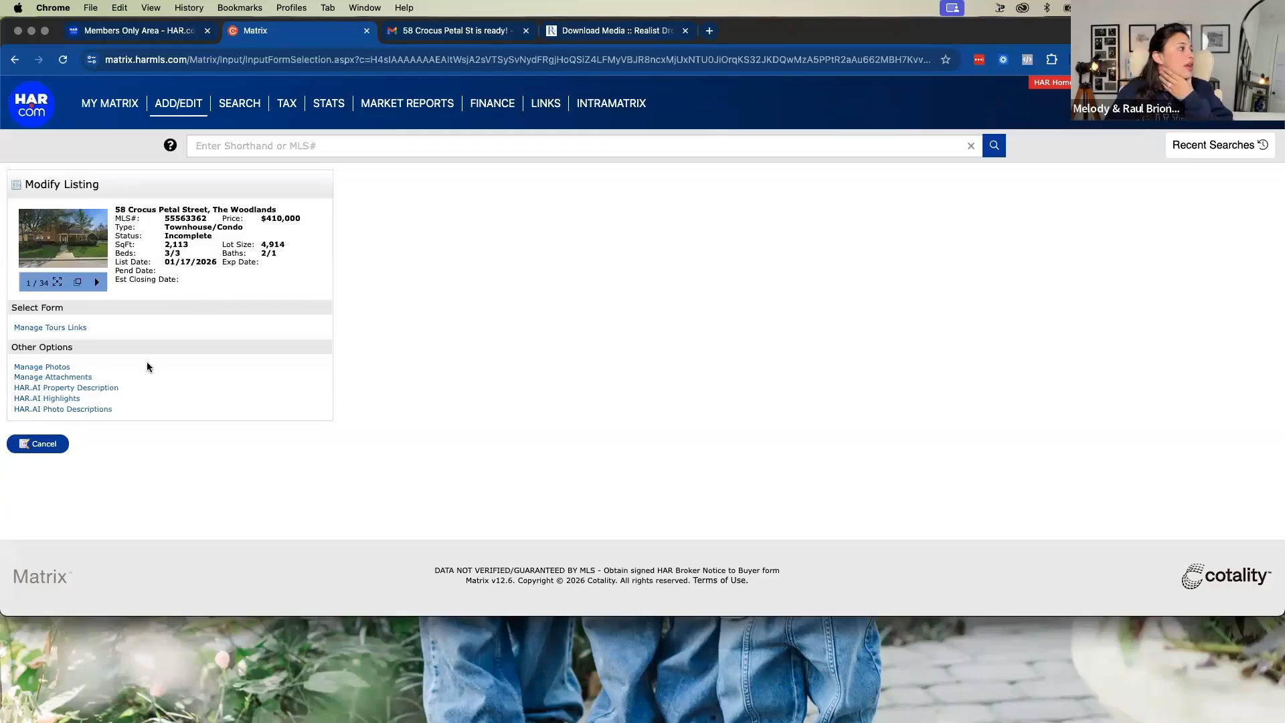
pyautogui.click(63, 376)
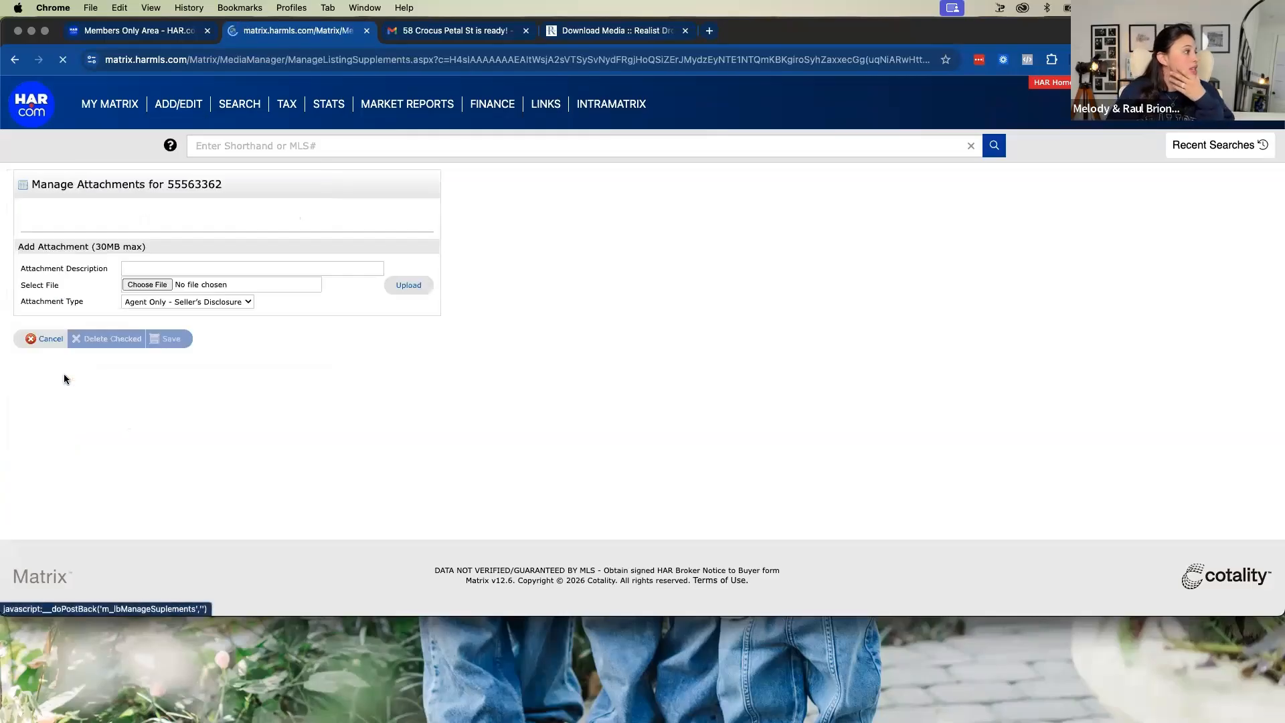
pyautogui.click(139, 286)
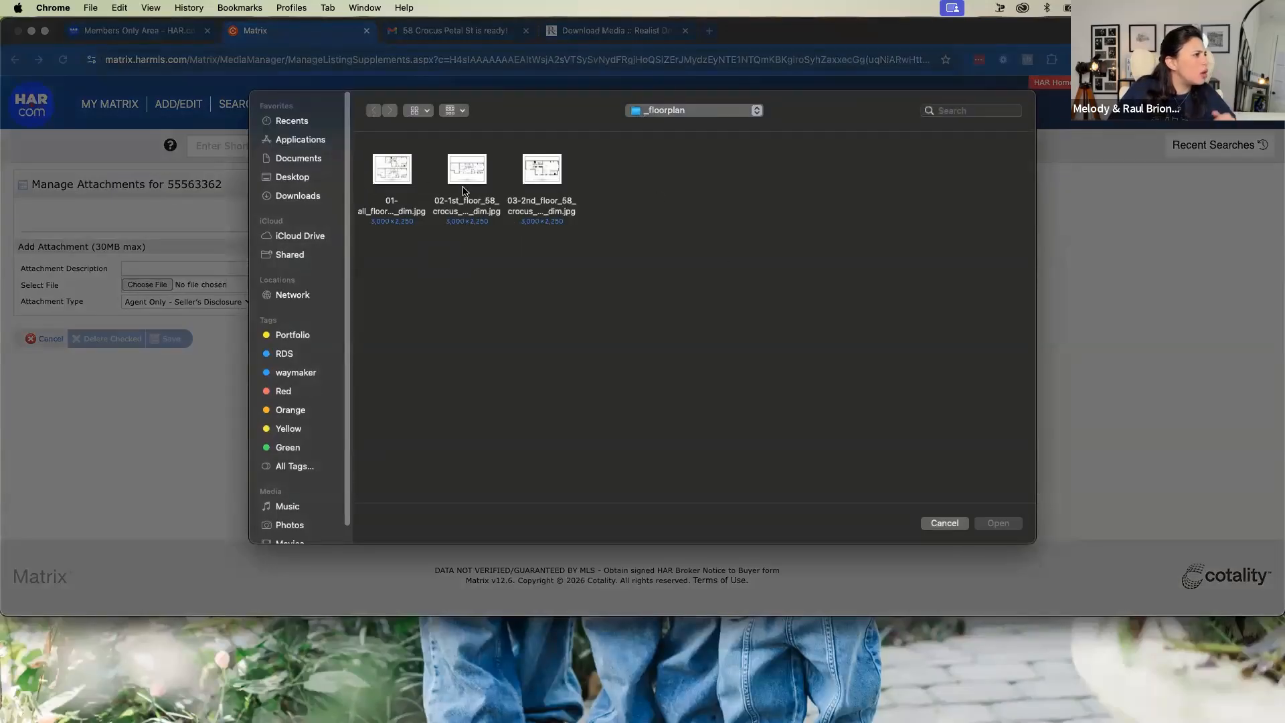
pyautogui.rightClick(389, 177)
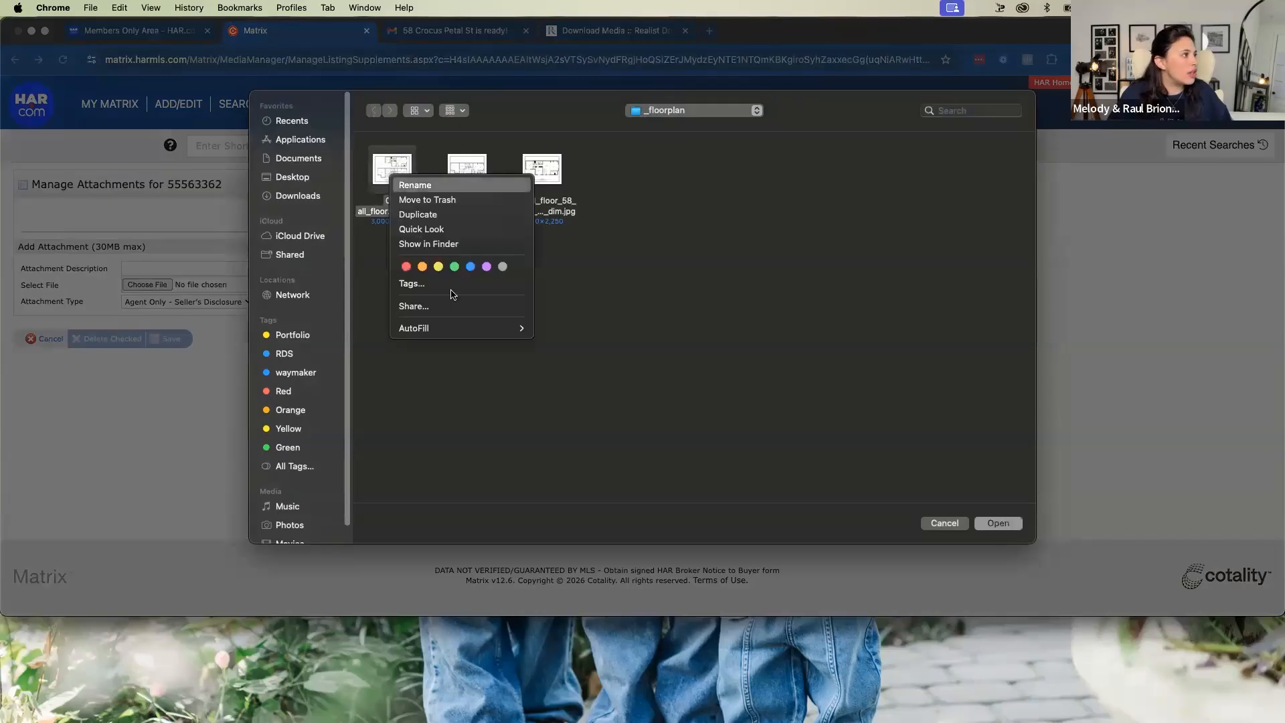
pyautogui.click(467, 231)
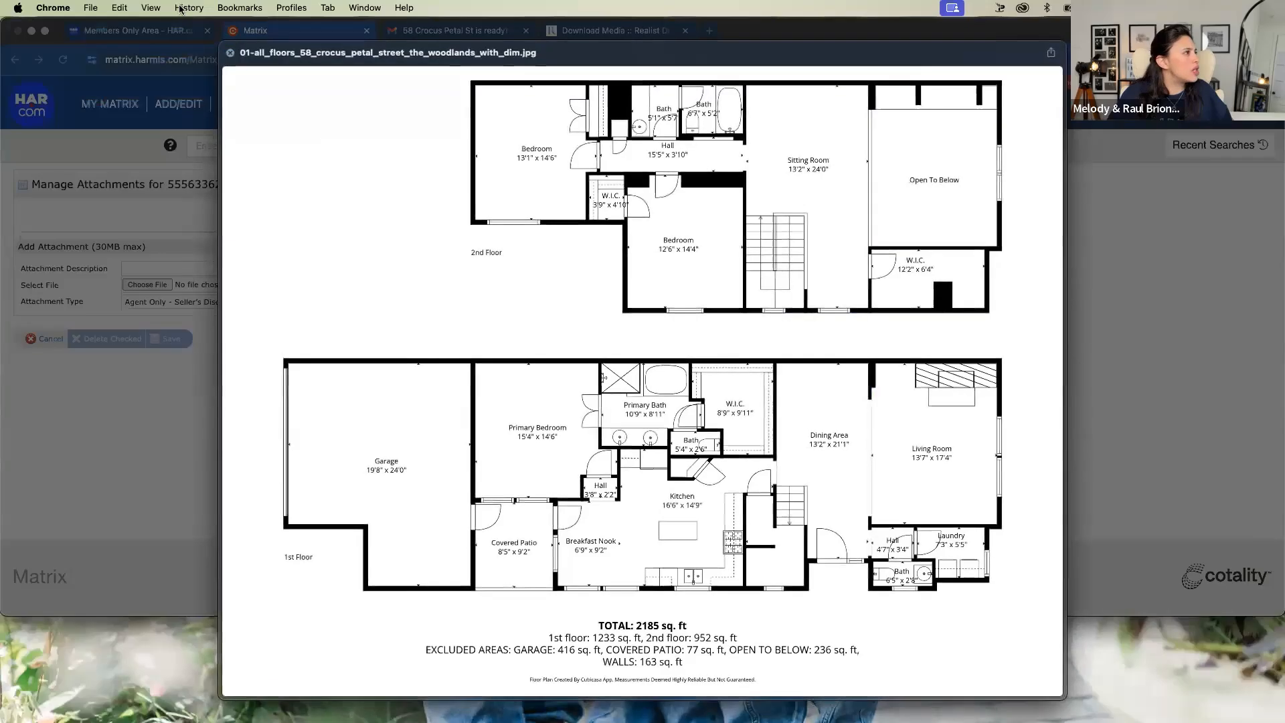
pyautogui.click(90, 10)
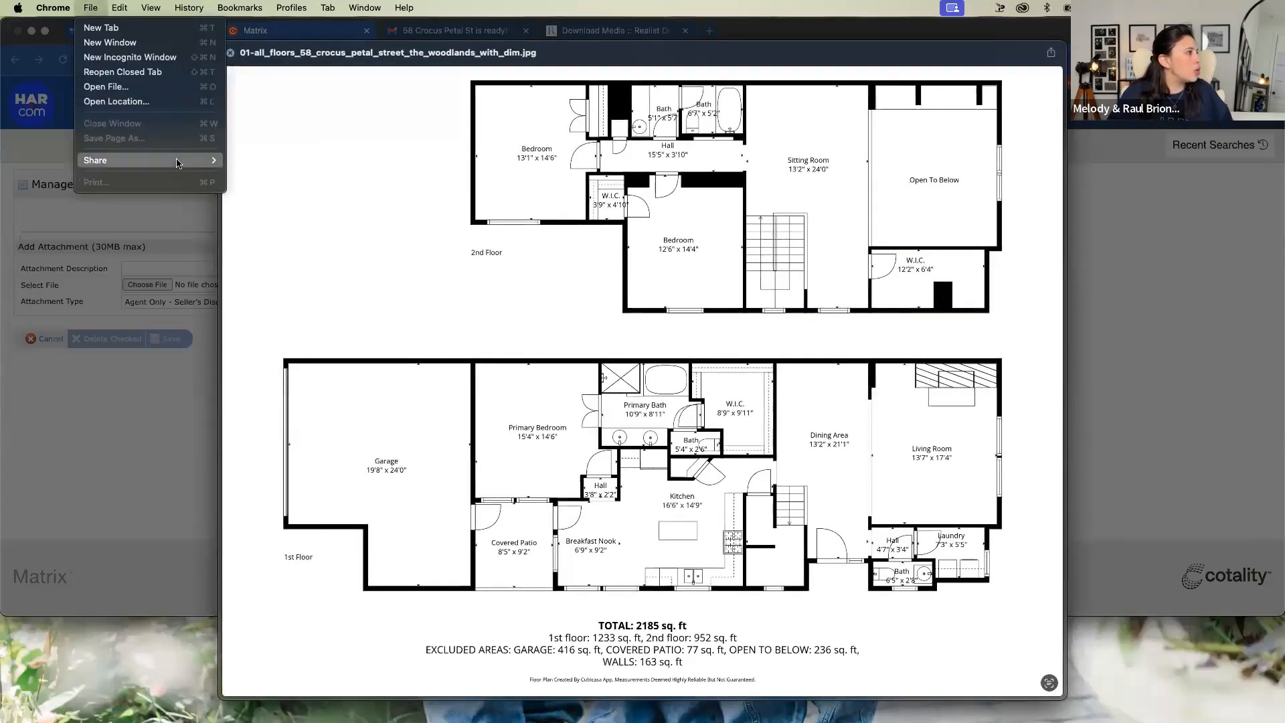
pyautogui.click(231, 57)
pyautogui.click(233, 56)
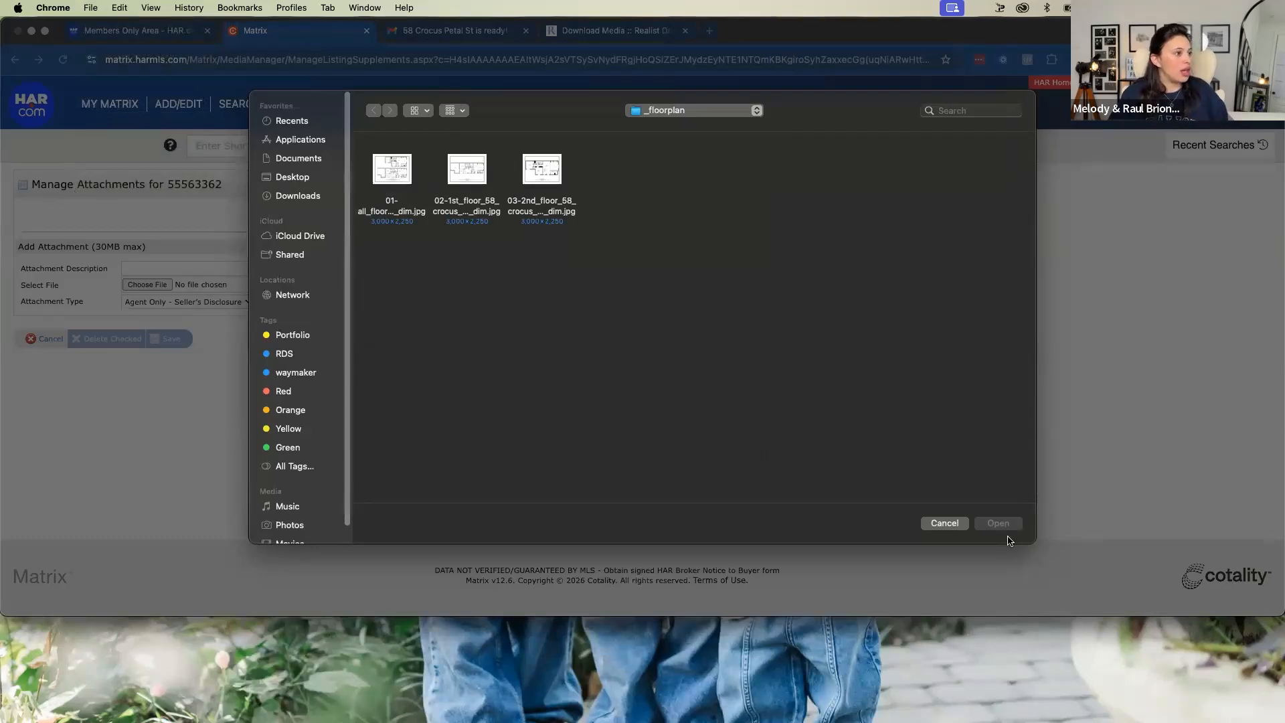
pyautogui.click(940, 523)
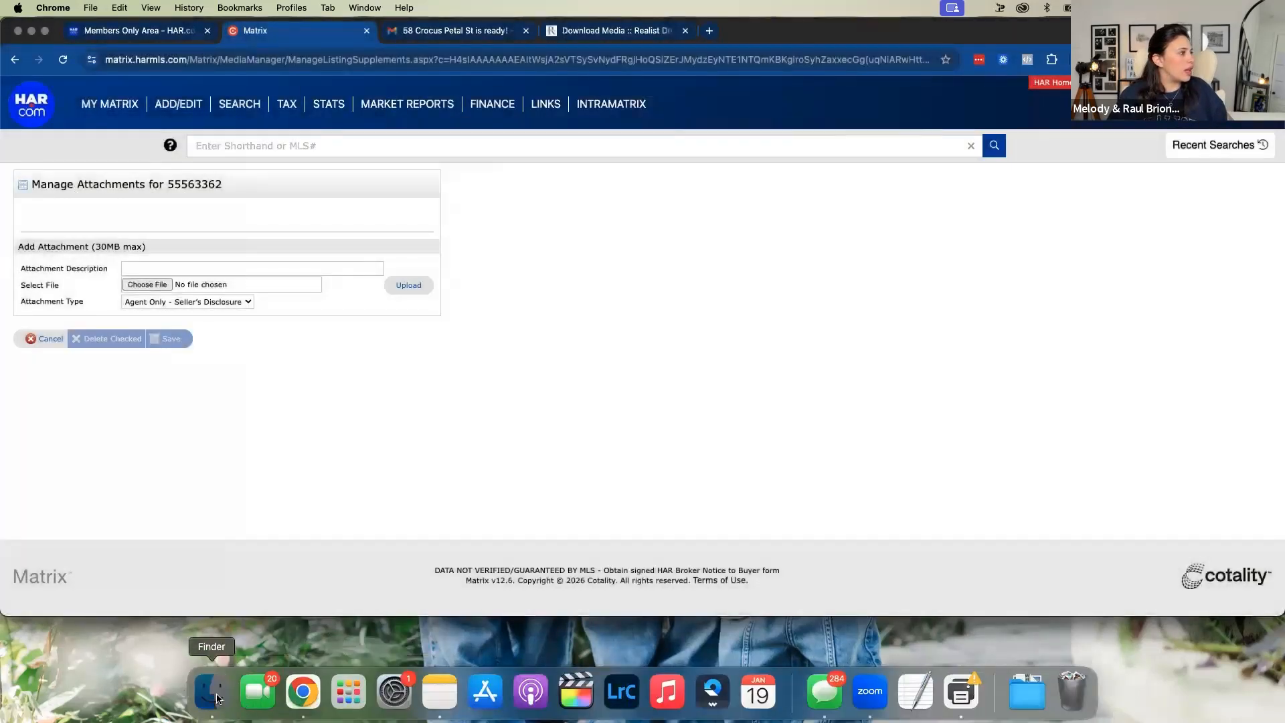
pyautogui.click(225, 697)
pyautogui.click(276, 288)
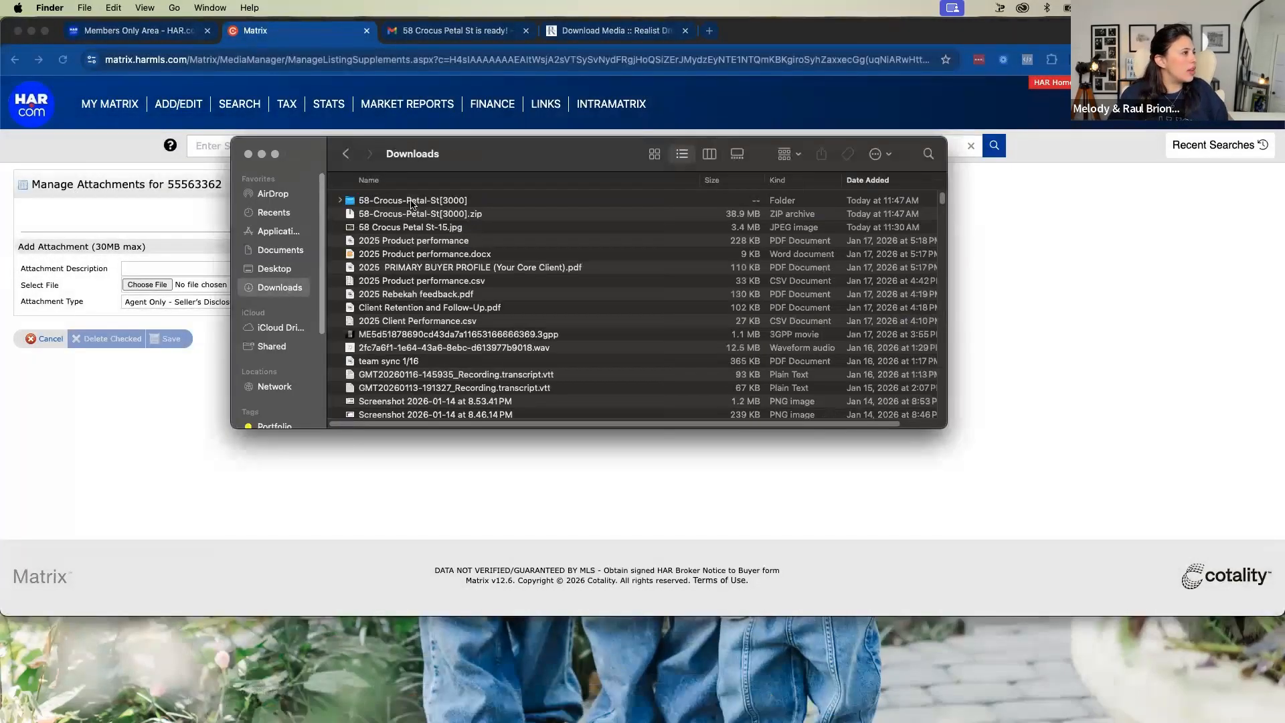
pyautogui.doubleClick(413, 200)
pyautogui.doubleClick(390, 202)
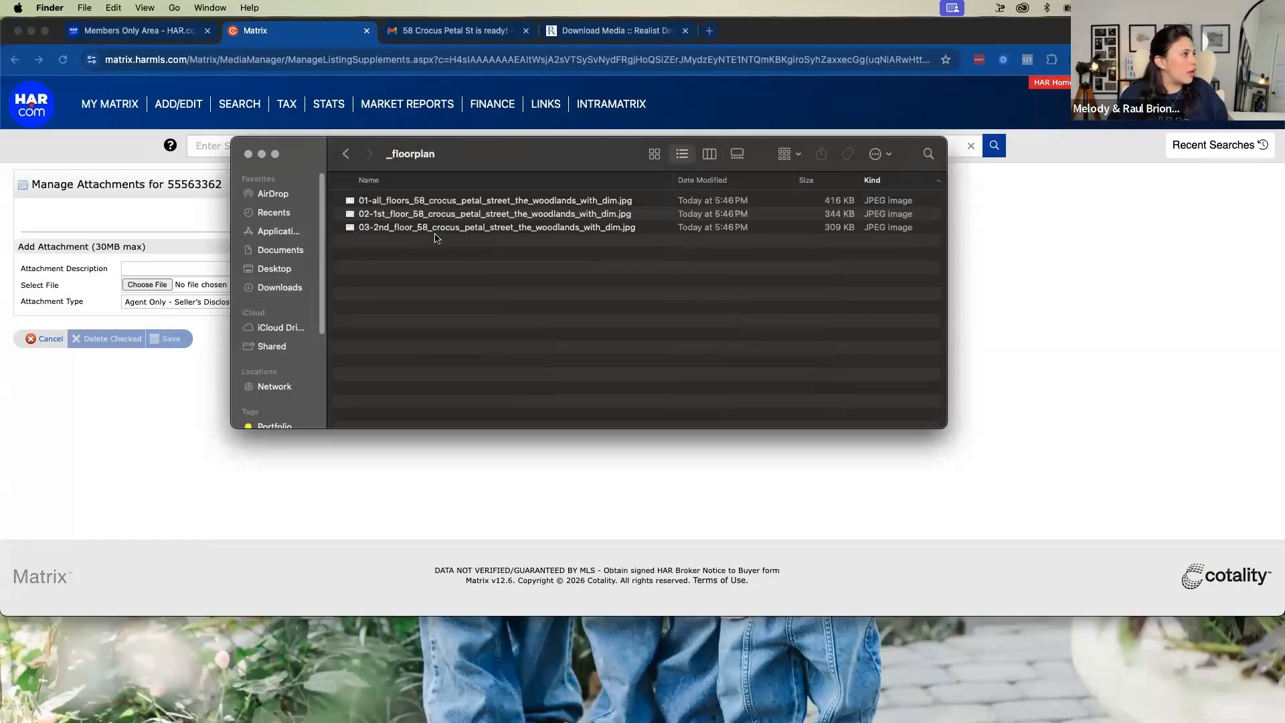
pyautogui.doubleClick(480, 203)
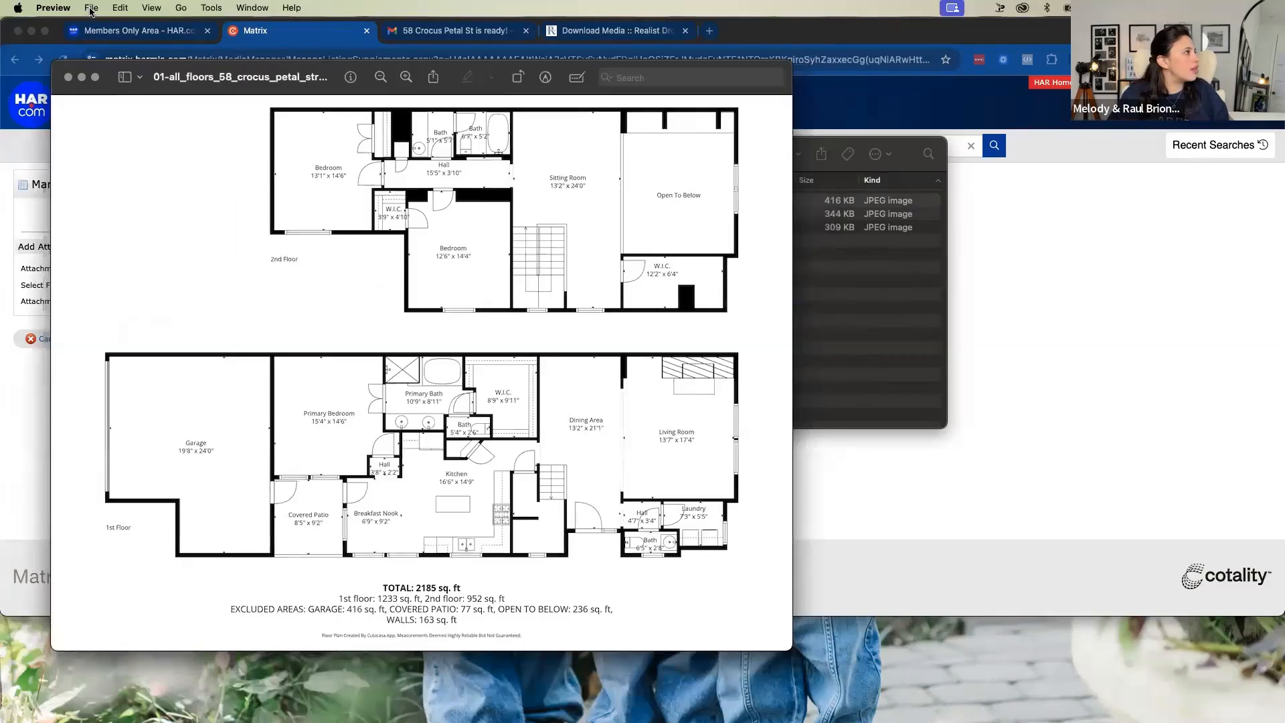
# Export the all-floors floorplan image to the Downloads folder in PNG format and close the image window
pyautogui.click(91, 8)
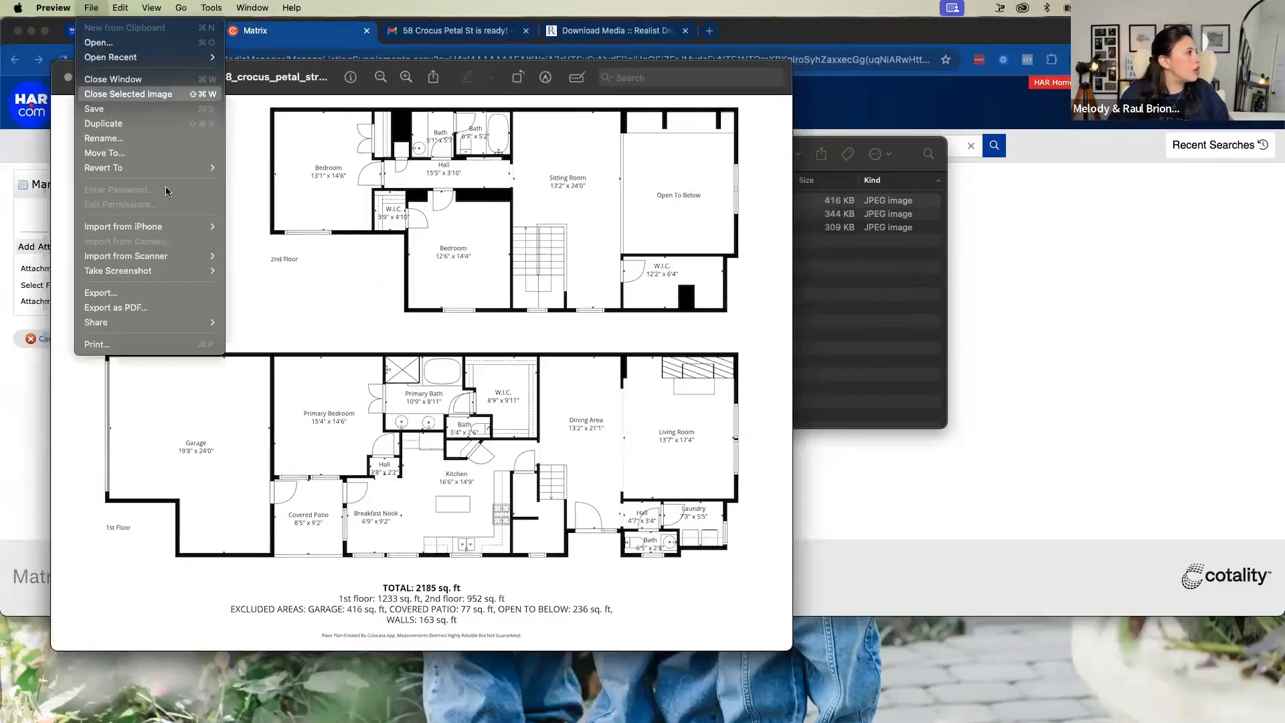
pyautogui.click(179, 295)
pyautogui.click(432, 353)
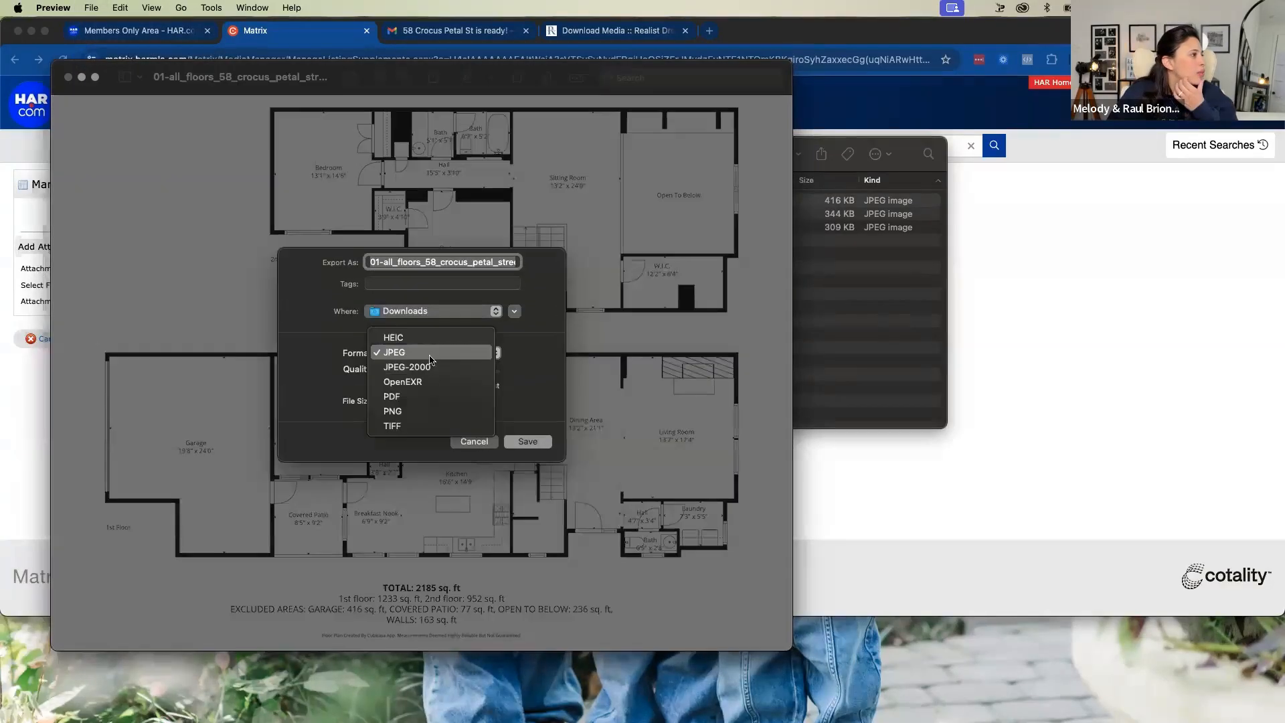
pyautogui.click(432, 409)
pyautogui.click(540, 415)
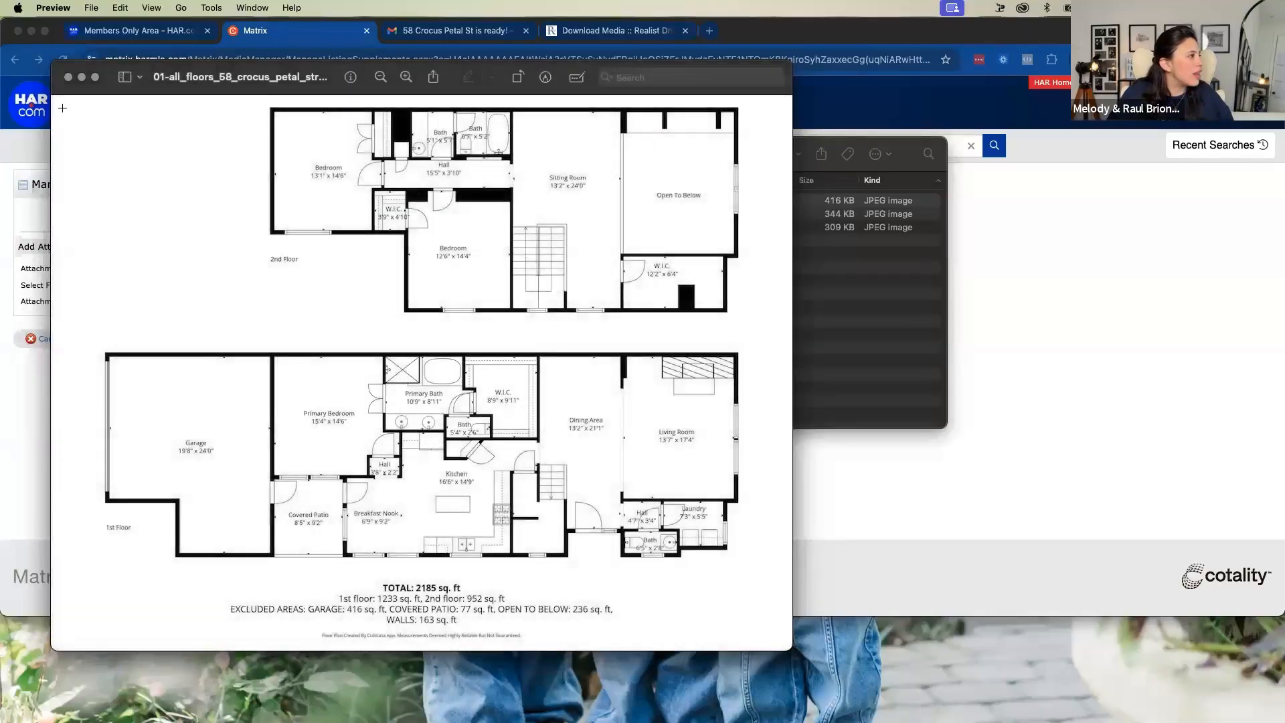
pyautogui.click(67, 78)
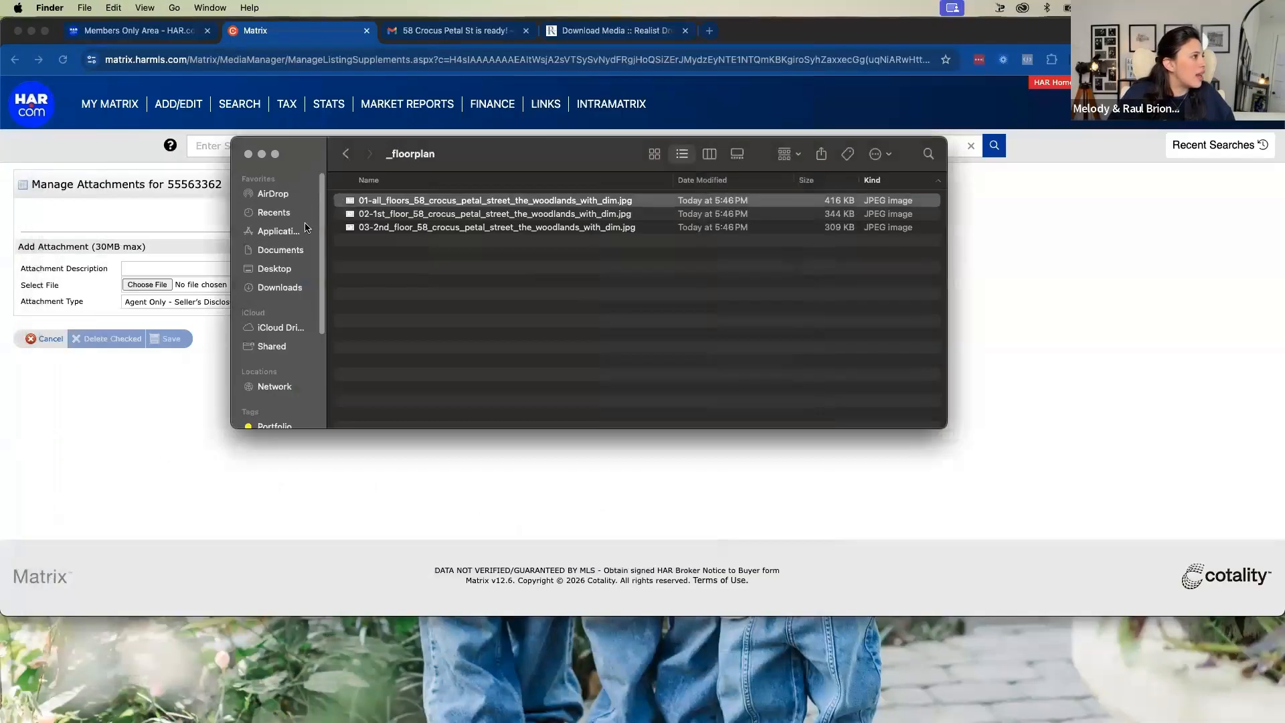
# Back in Matrix, set the attachment type to Public - Floor Plan and try to upload the attachment
pyautogui.click(285, 286)
pyautogui.click(160, 286)
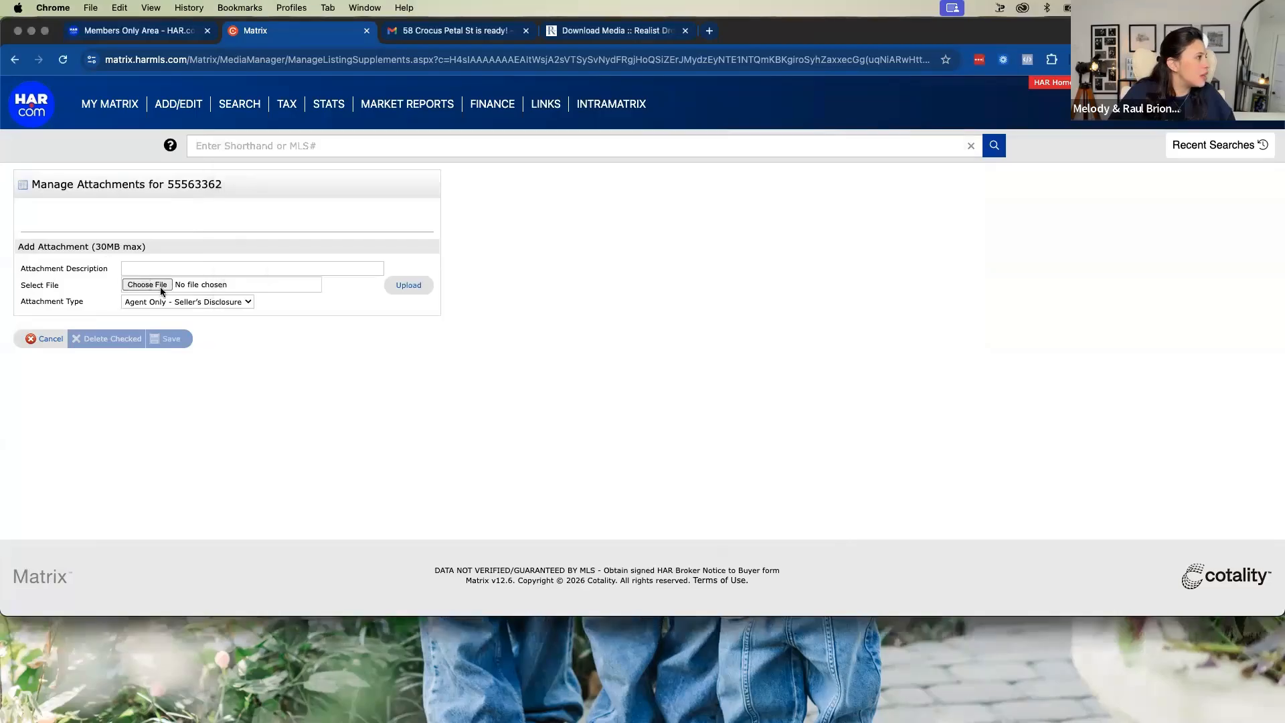
pyautogui.click(187, 301)
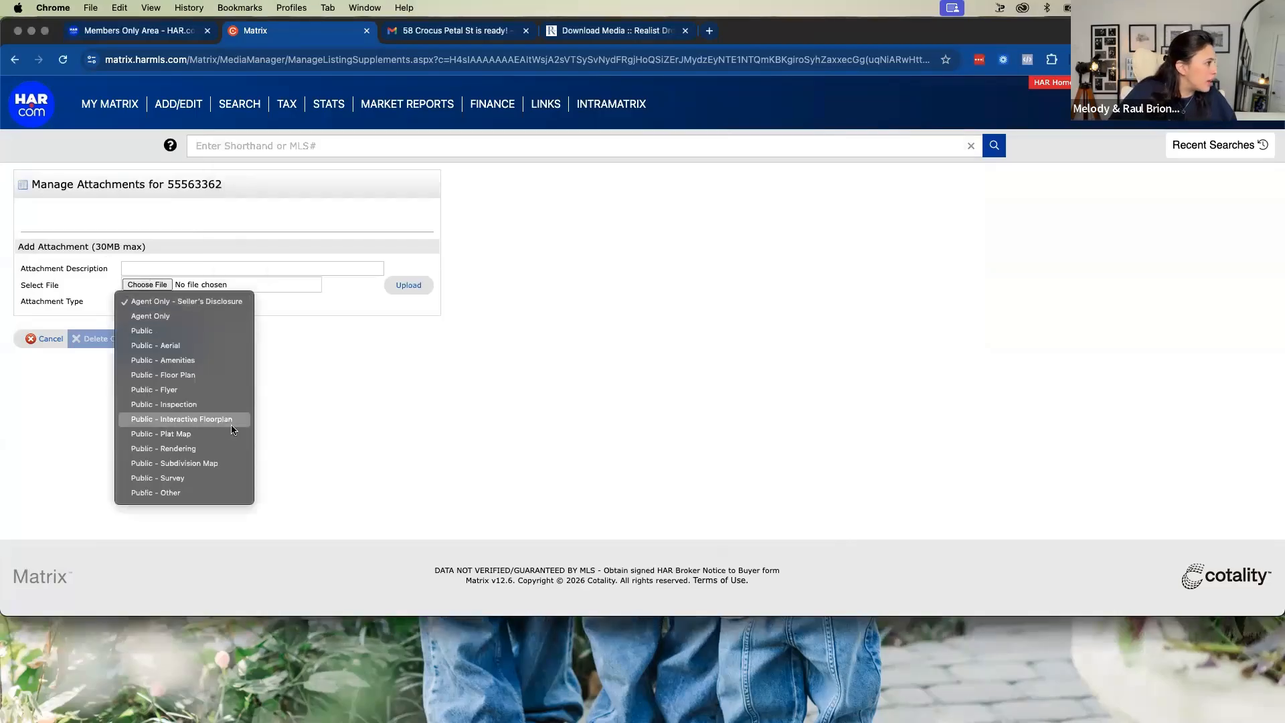
pyautogui.click(200, 377)
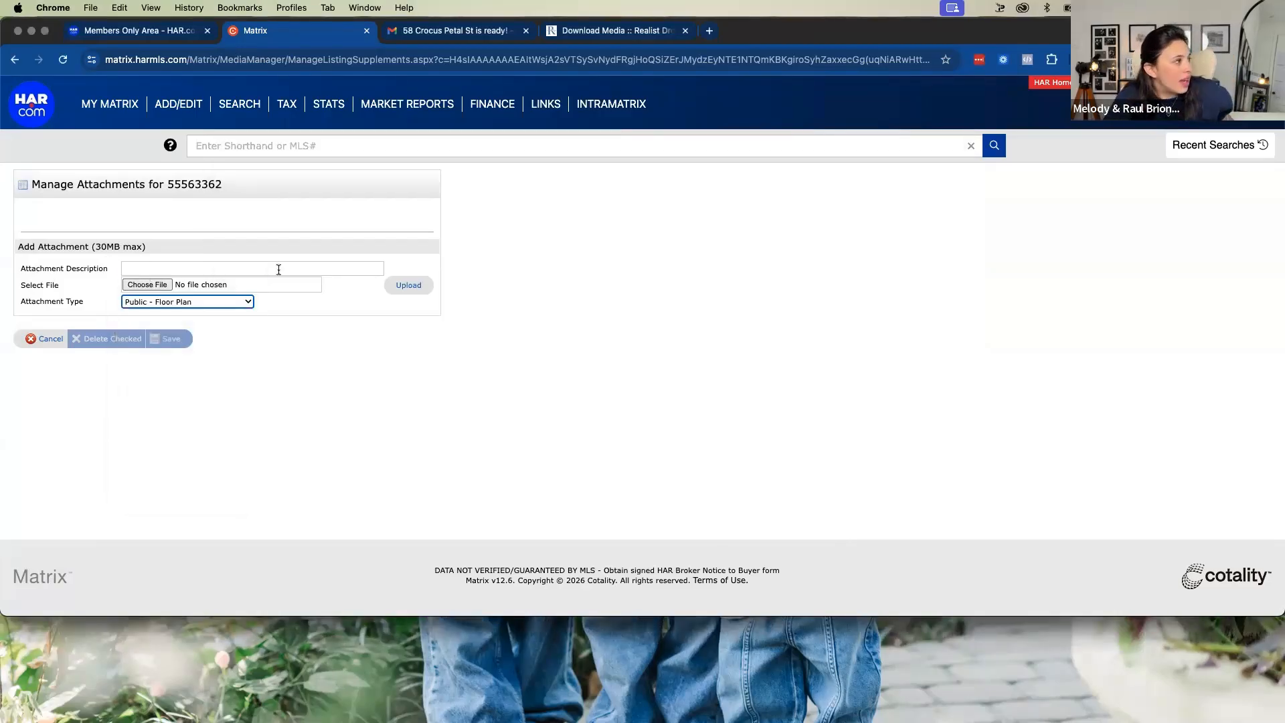
pyautogui.click(405, 285)
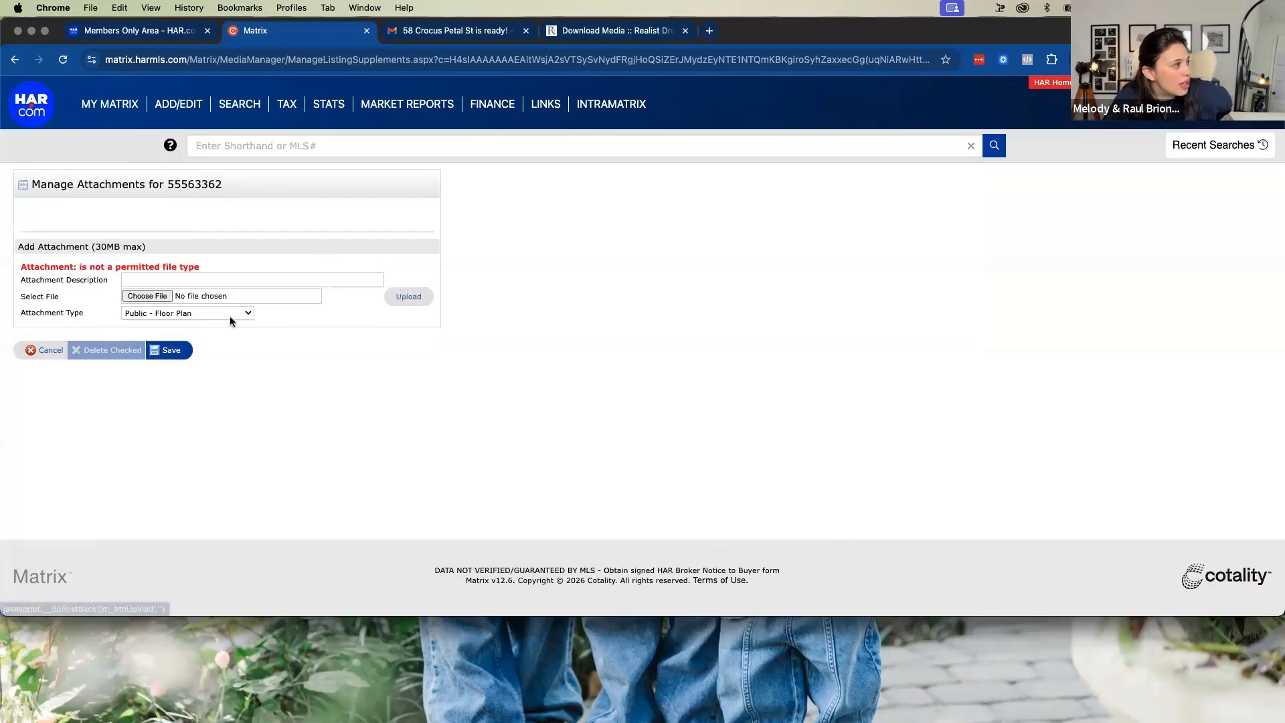
# Upload the exported 01-all_floors floorplan PNG from Downloads, enter Floor Plan as the attachment description, and save the attachments
pyautogui.click(150, 297)
pyautogui.click(305, 199)
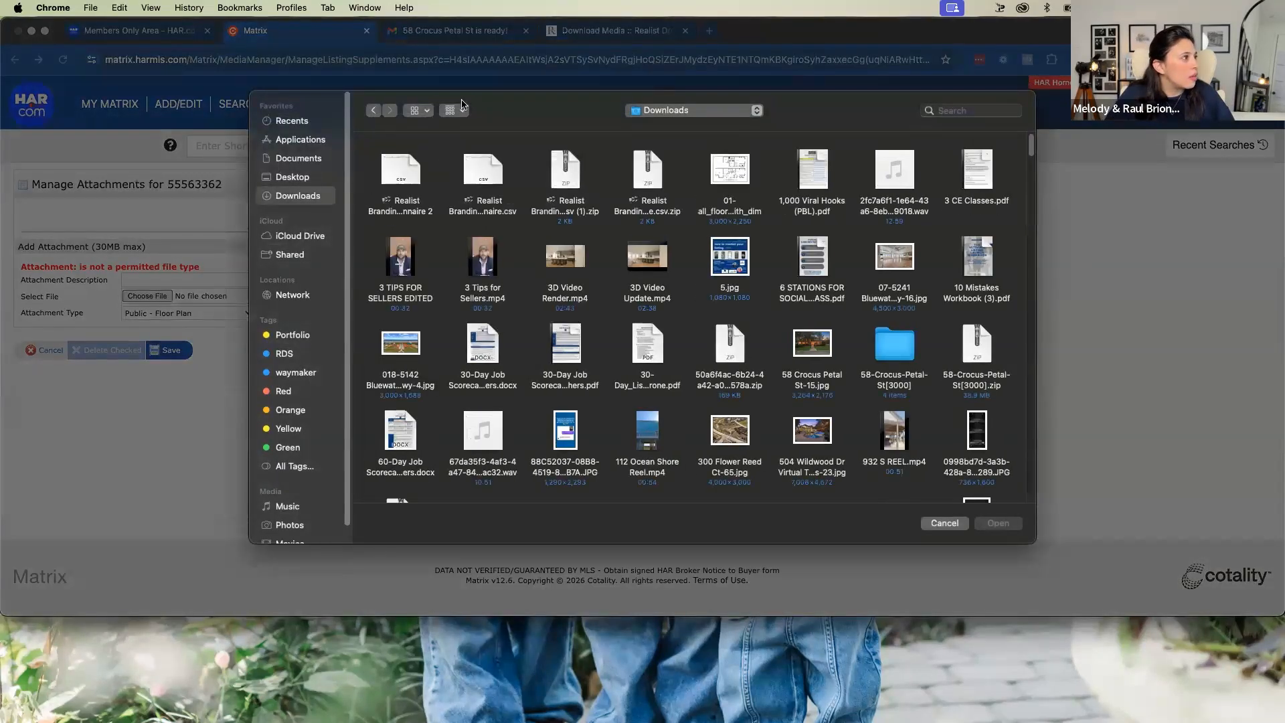
pyautogui.click(416, 112)
pyautogui.click(427, 184)
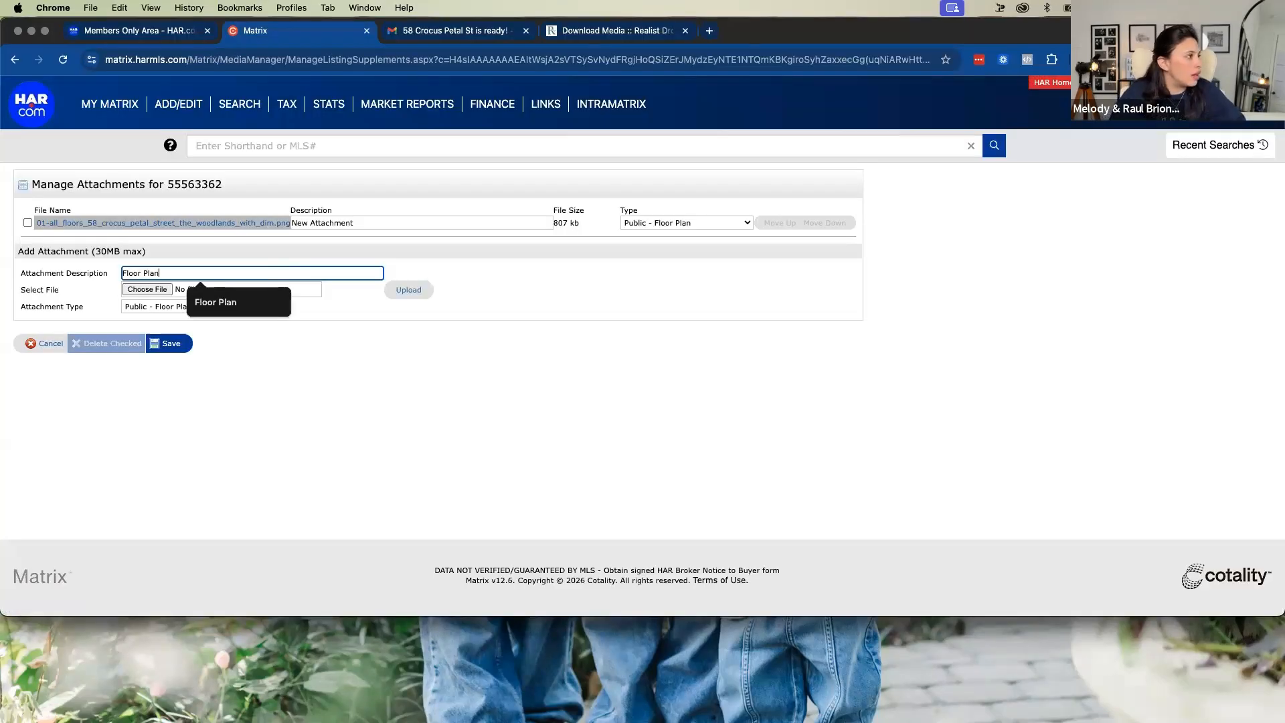
pyautogui.click(156, 340)
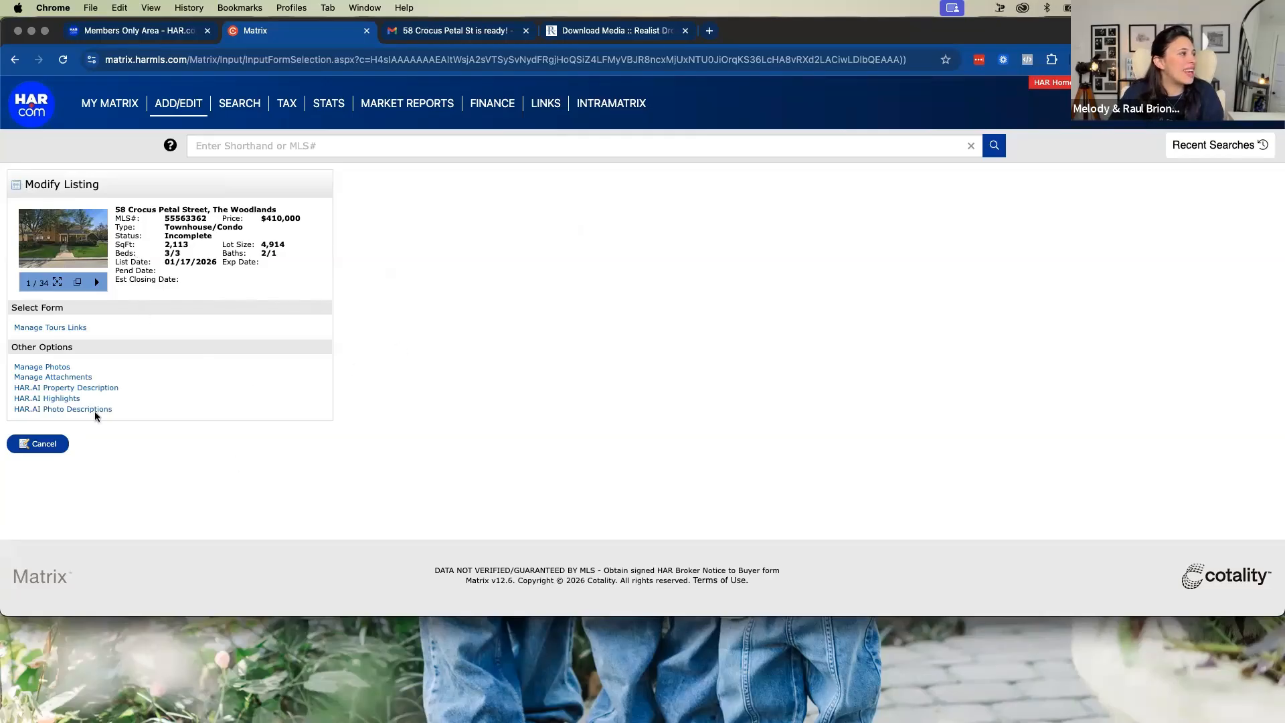
pyautogui.click(446, 27)
pyautogui.scroll(-10, 629, 370)
pyautogui.click(293, 32)
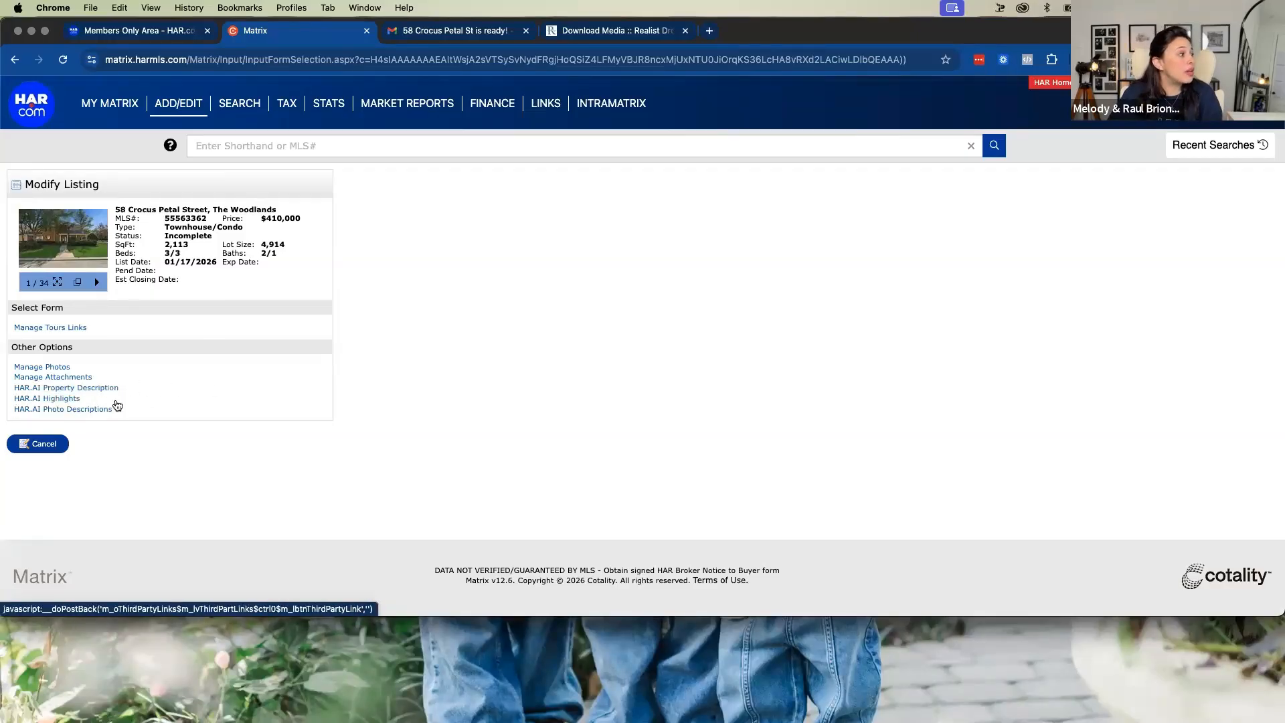
# Open HAR.AI Photo Descriptions for the listing, examine the photos' description fields and the option to generate them all, and go back
pyautogui.click(87, 409)
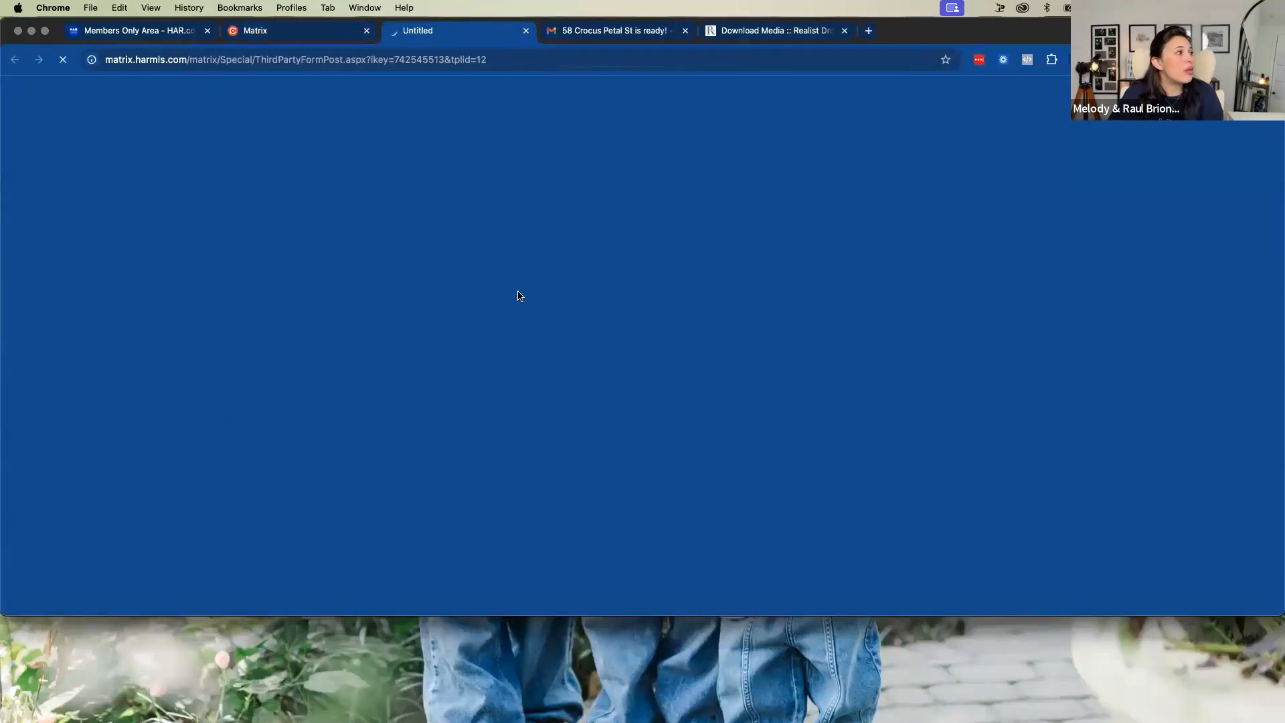
pyautogui.scroll(-1, 537, 332)
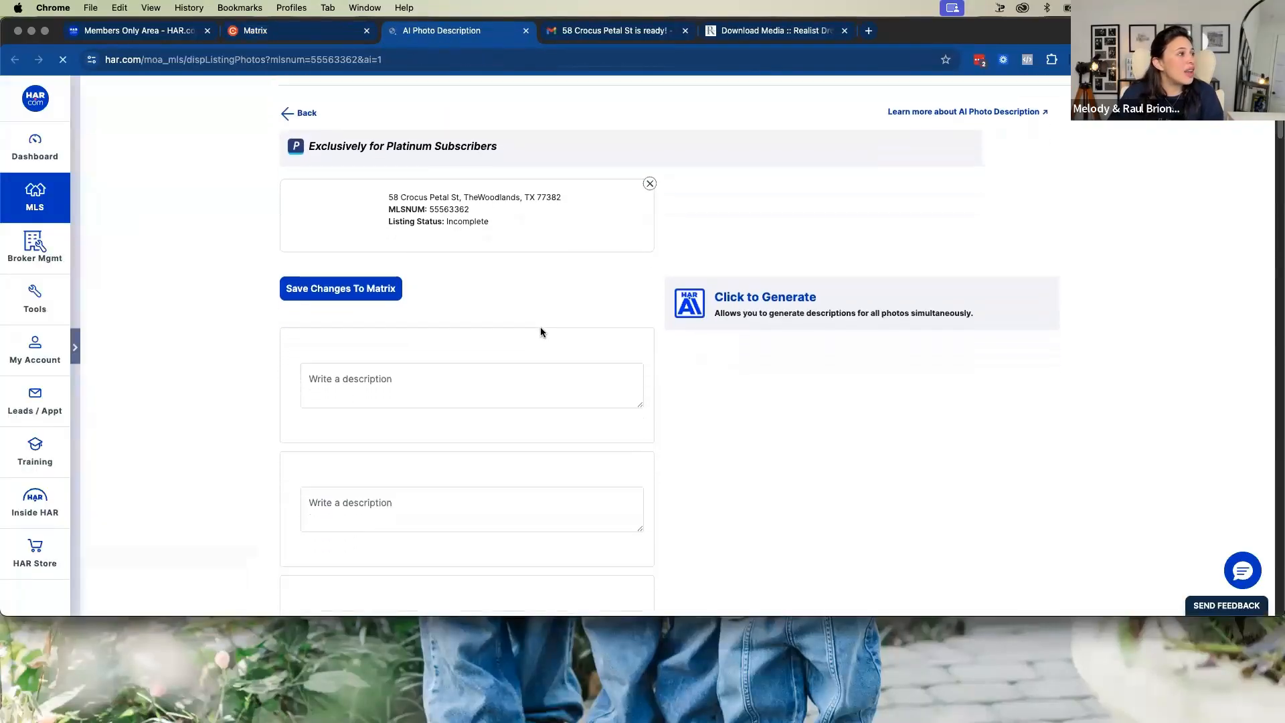
pyautogui.click(405, 359)
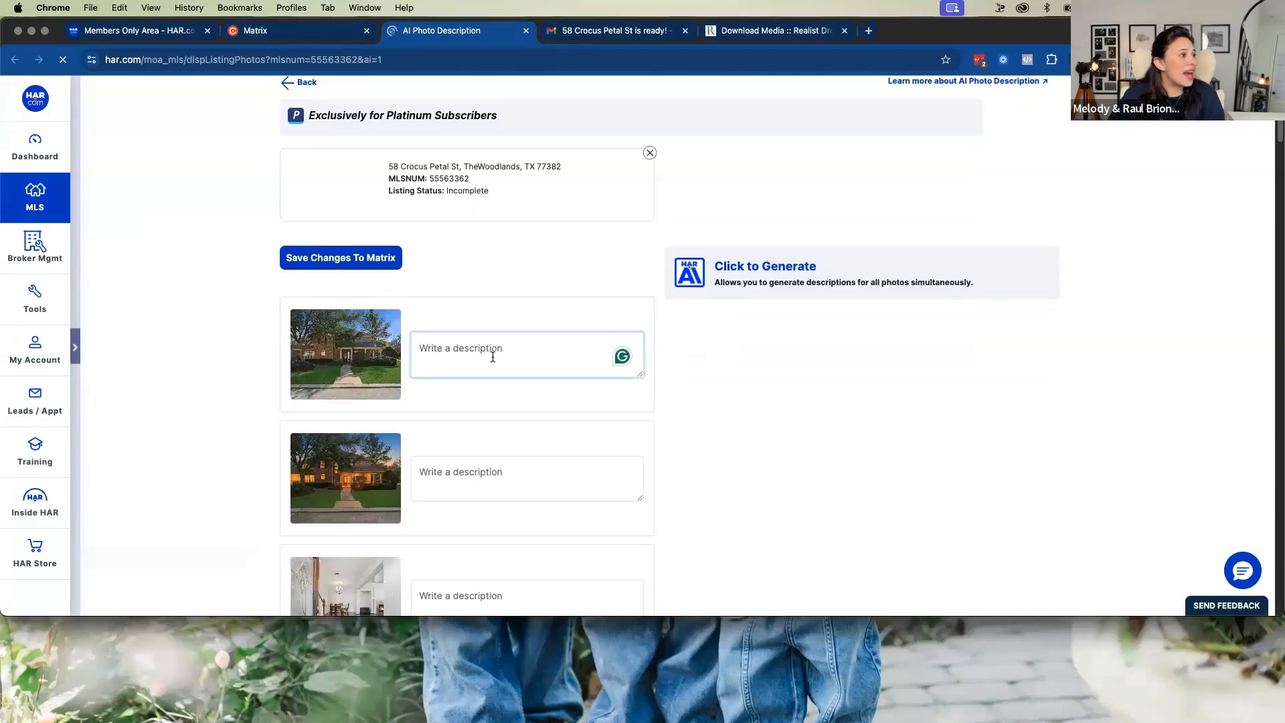
pyautogui.scroll(-5, 495, 355)
pyautogui.scroll(7, 516, 353)
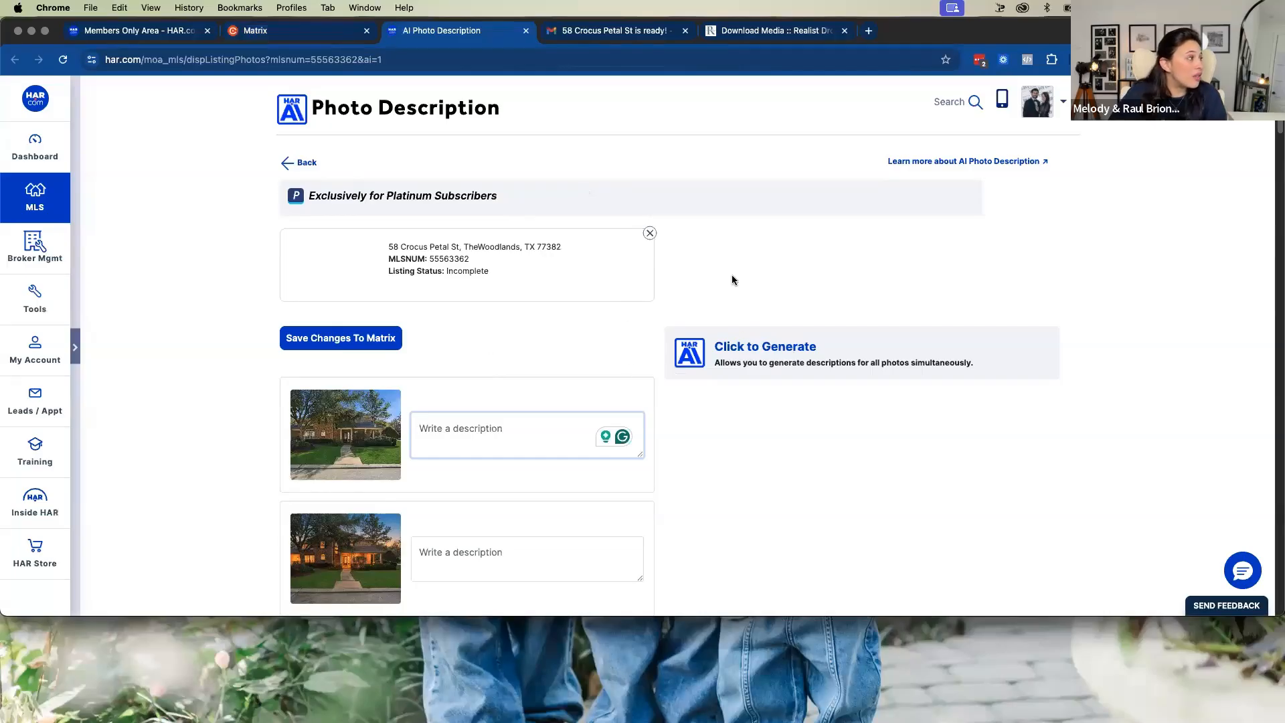
pyautogui.scroll(-10, 591, 353)
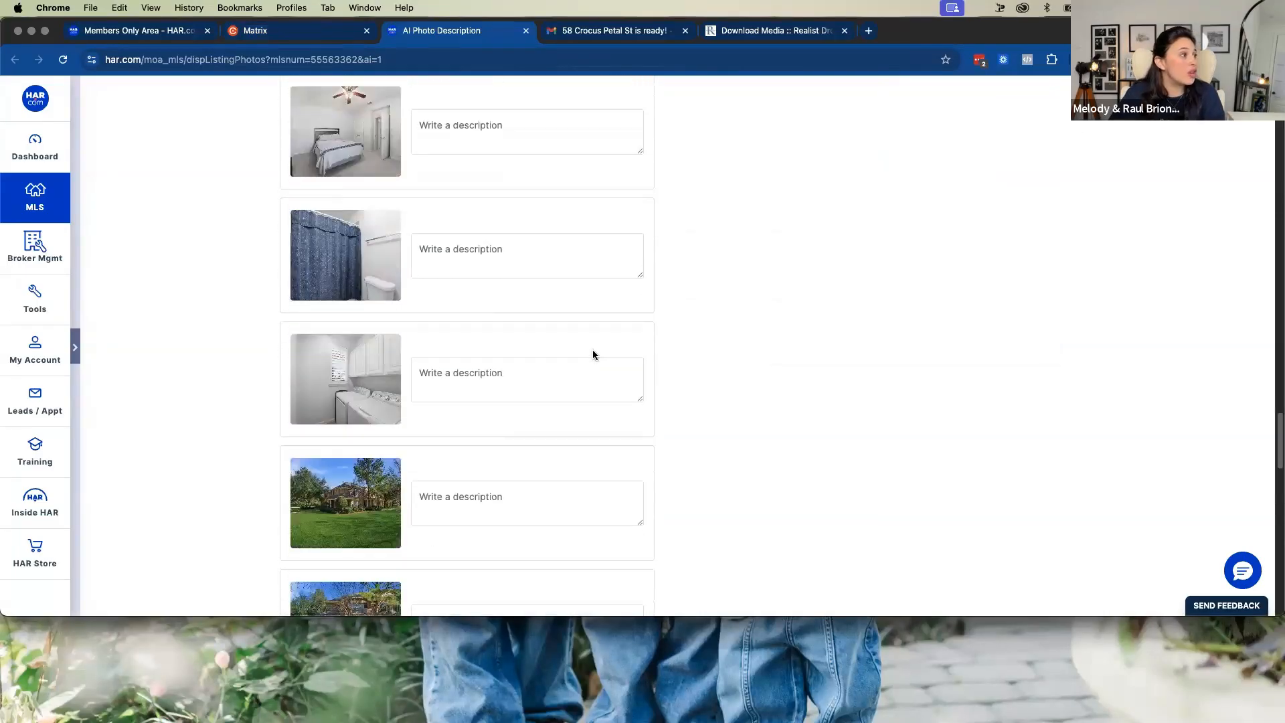
pyautogui.scroll(-8, 593, 355)
pyautogui.scroll(20, 594, 348)
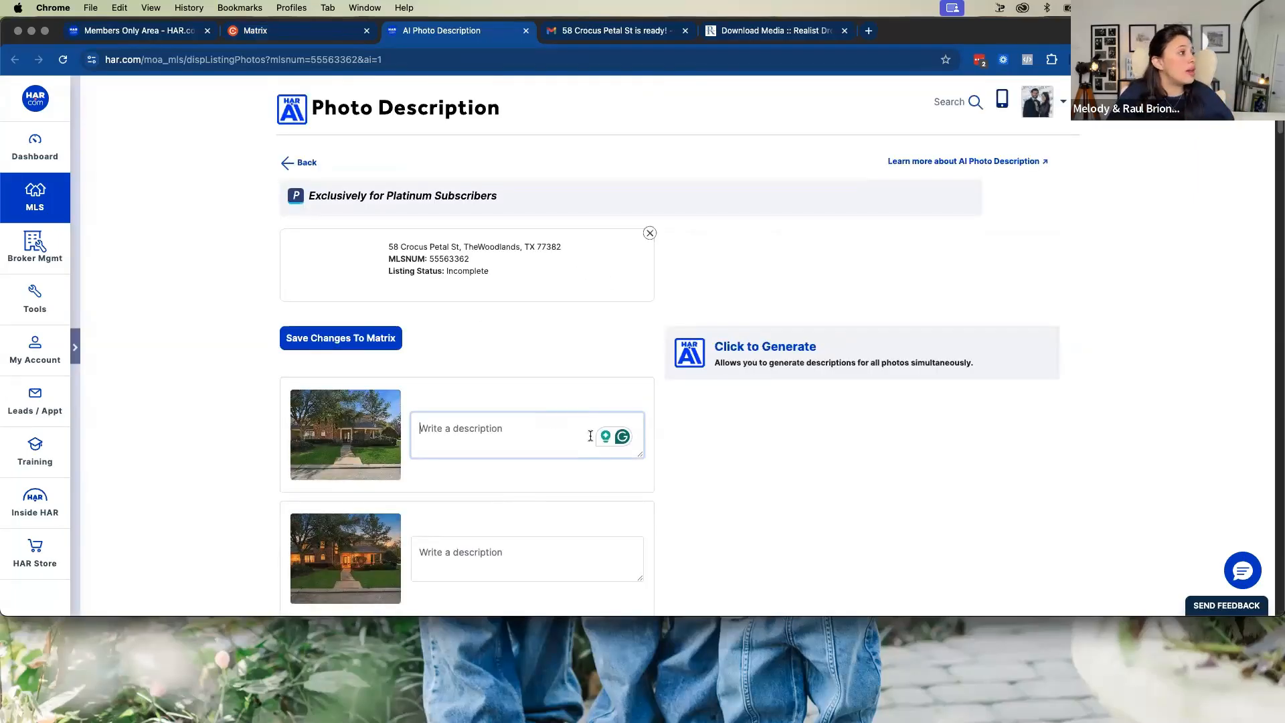
pyautogui.click(301, 165)
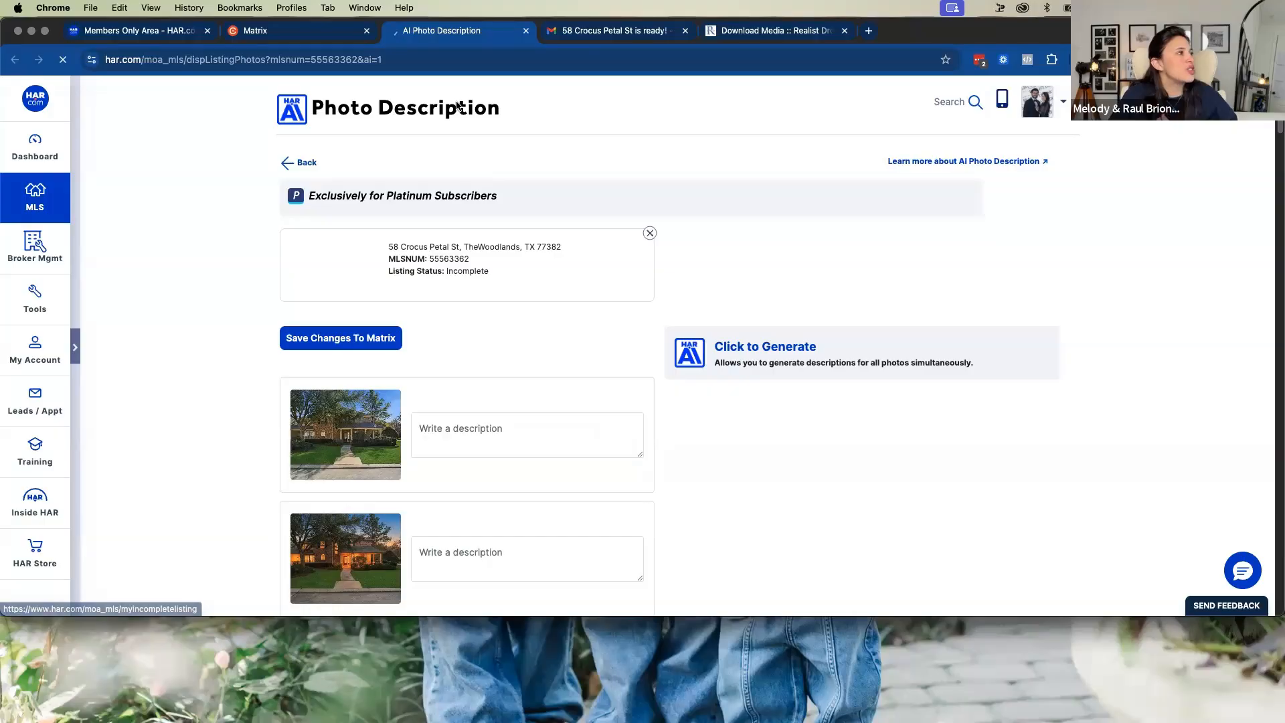